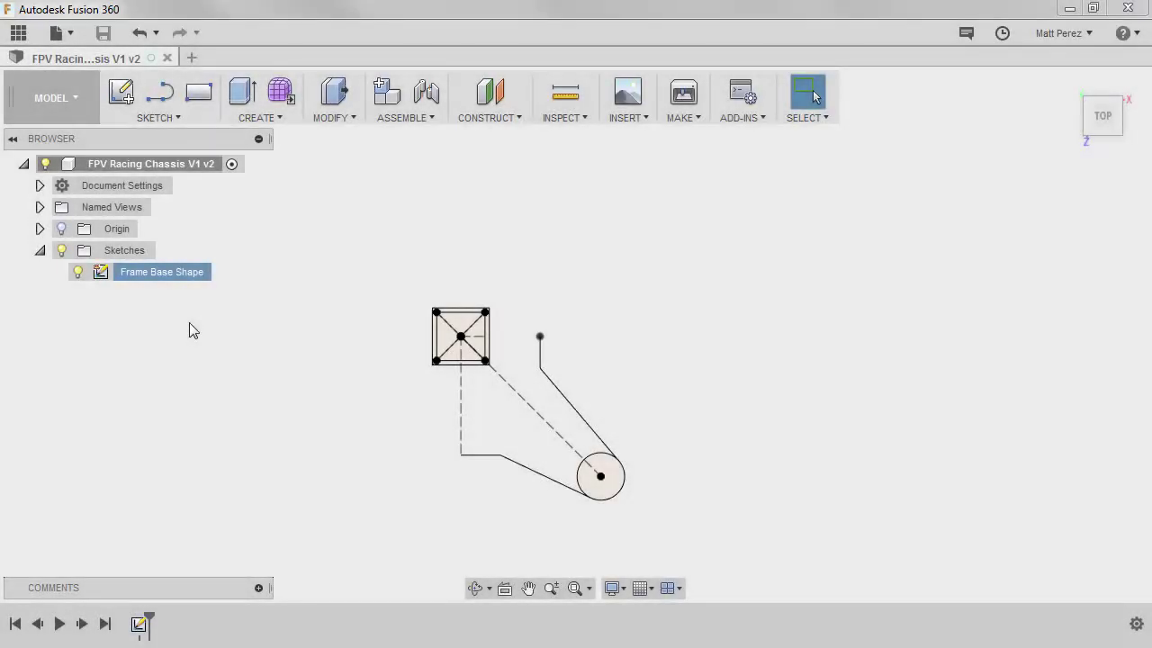
# Step: Reopen the Frame Base Shape sketch and select the lower-right arm lines and Ø30 circle to mirror
pyautogui.rightClick(133, 273)
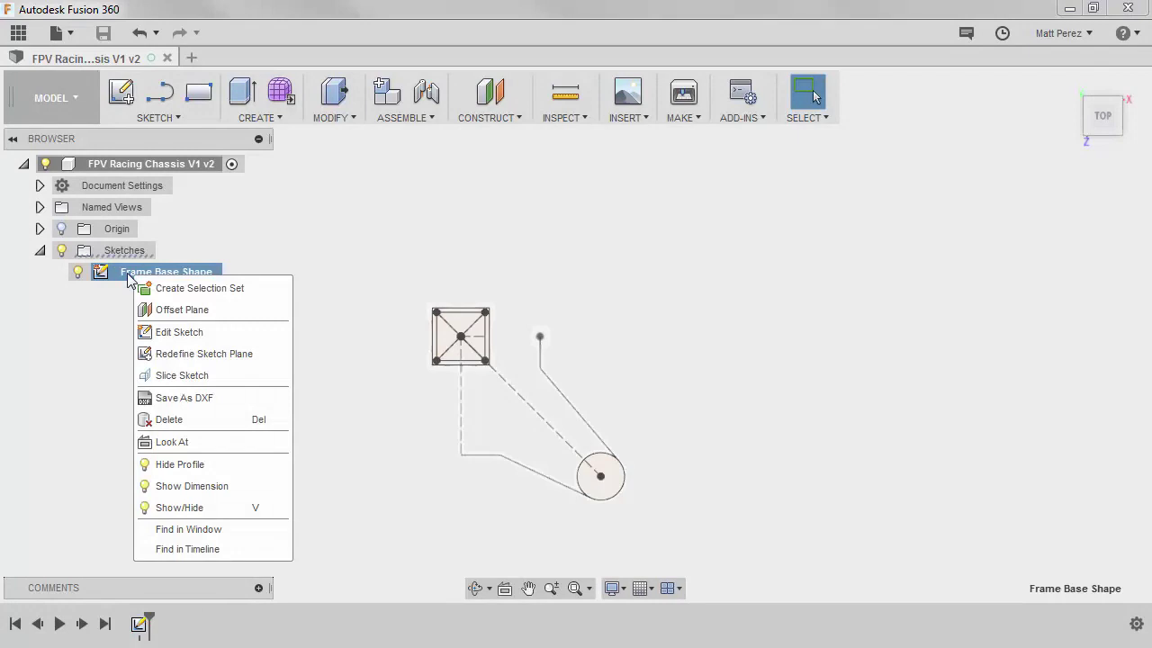
pyautogui.click(197, 332)
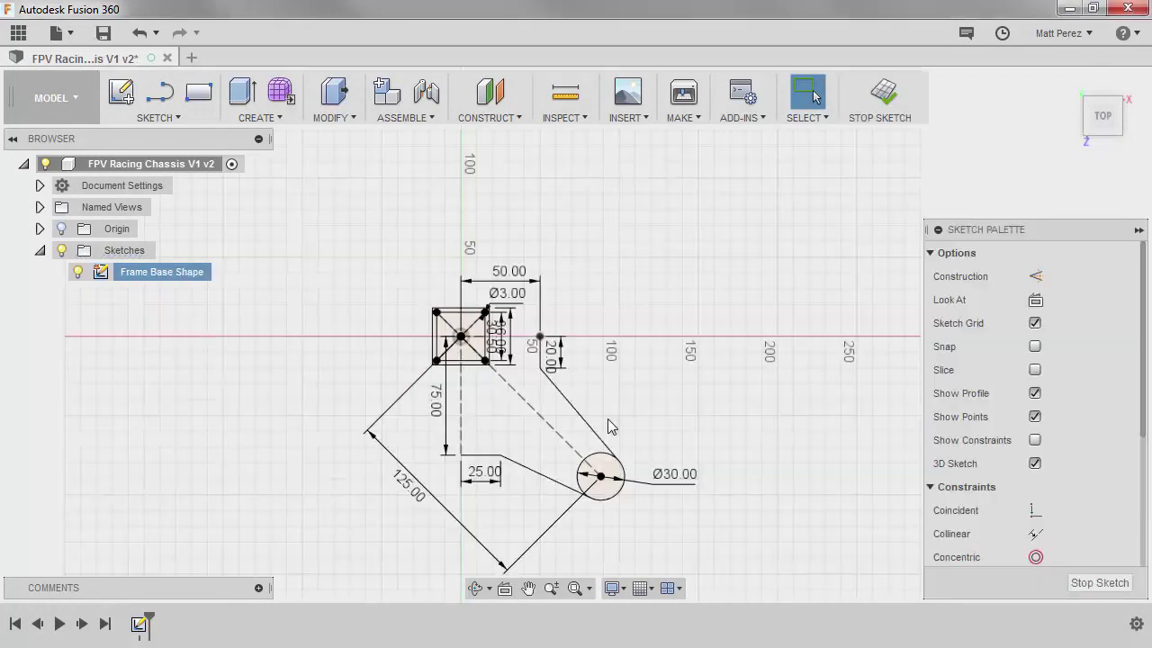
pyautogui.click(159, 118)
pyautogui.moveTo(148, 122)
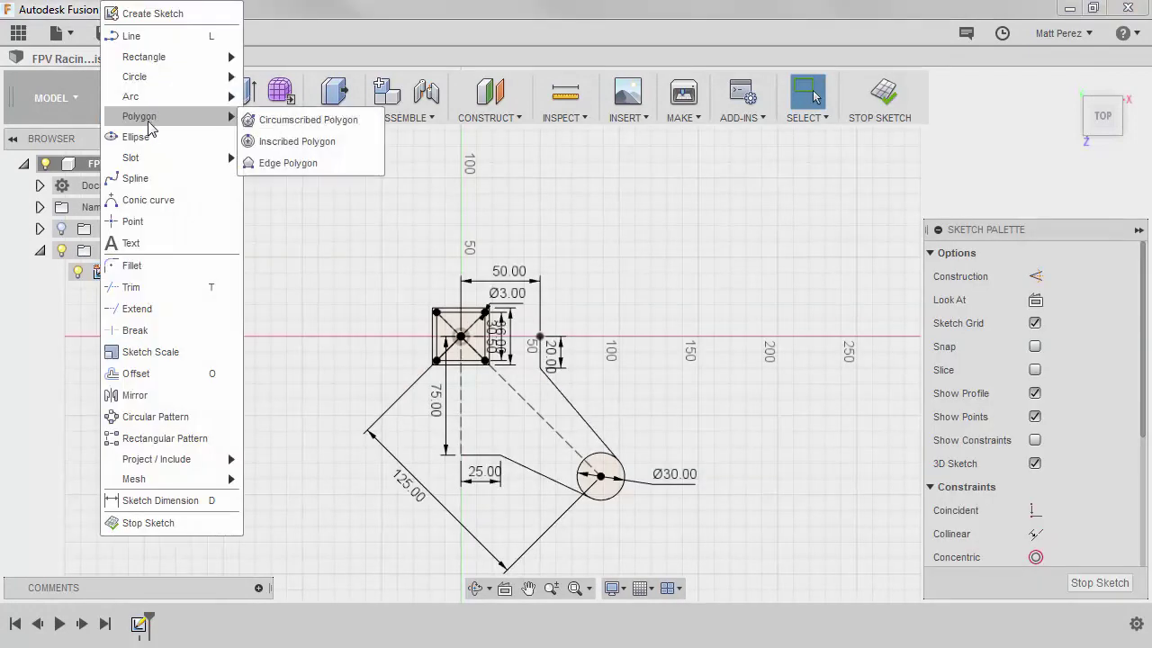
pyautogui.click(135, 396)
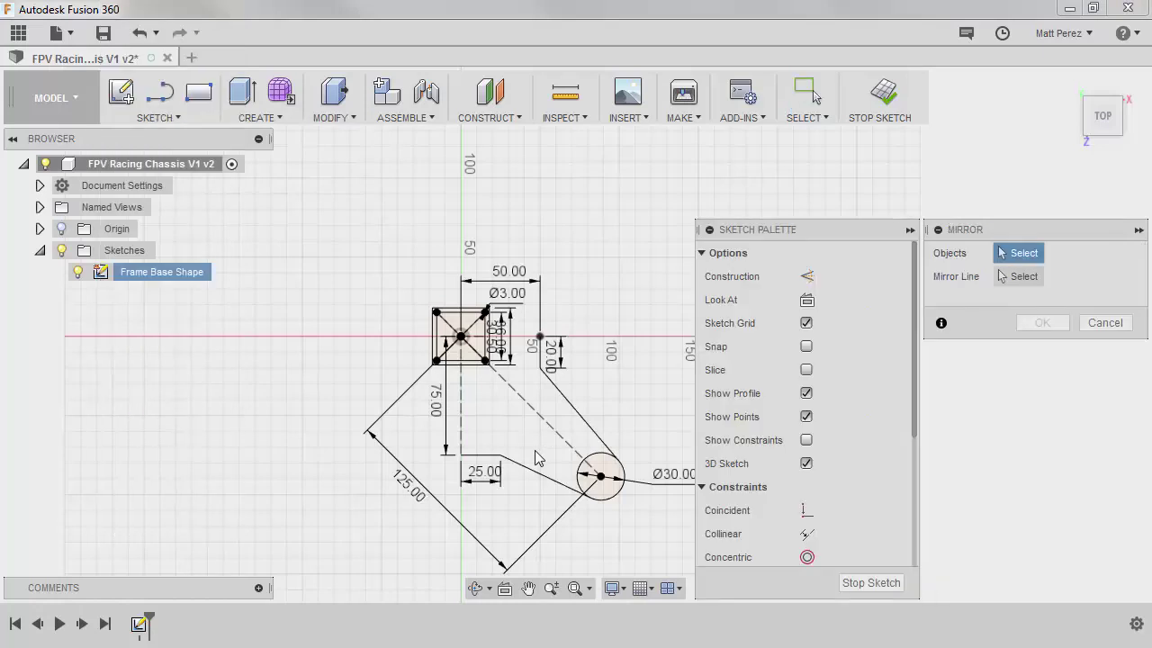
pyautogui.click(495, 454)
pyautogui.click(526, 466)
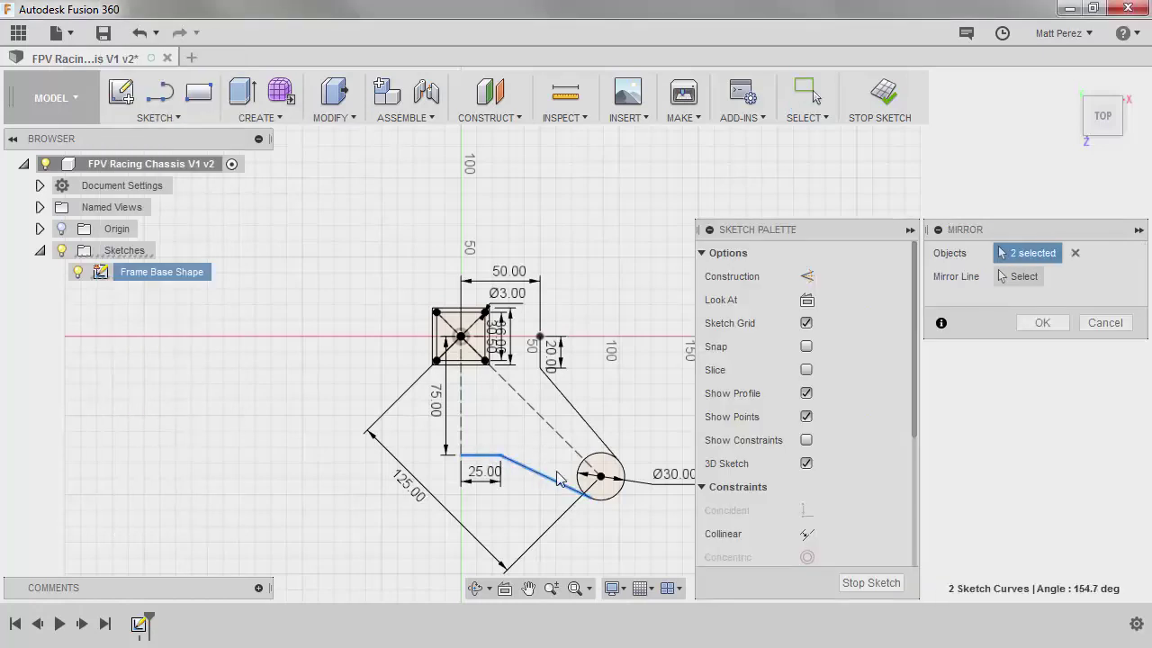
pyautogui.click(605, 463)
pyautogui.click(589, 428)
pyautogui.scroll(3, 544, 370)
pyautogui.click(536, 353)
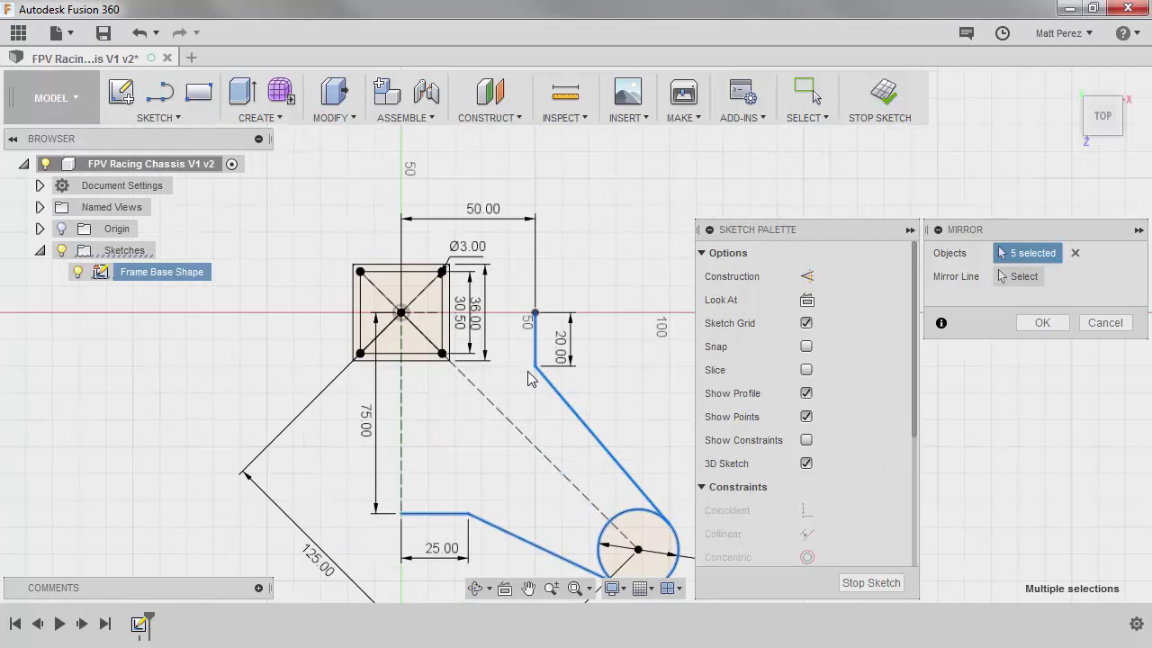
pyautogui.scroll(-2, 536, 385)
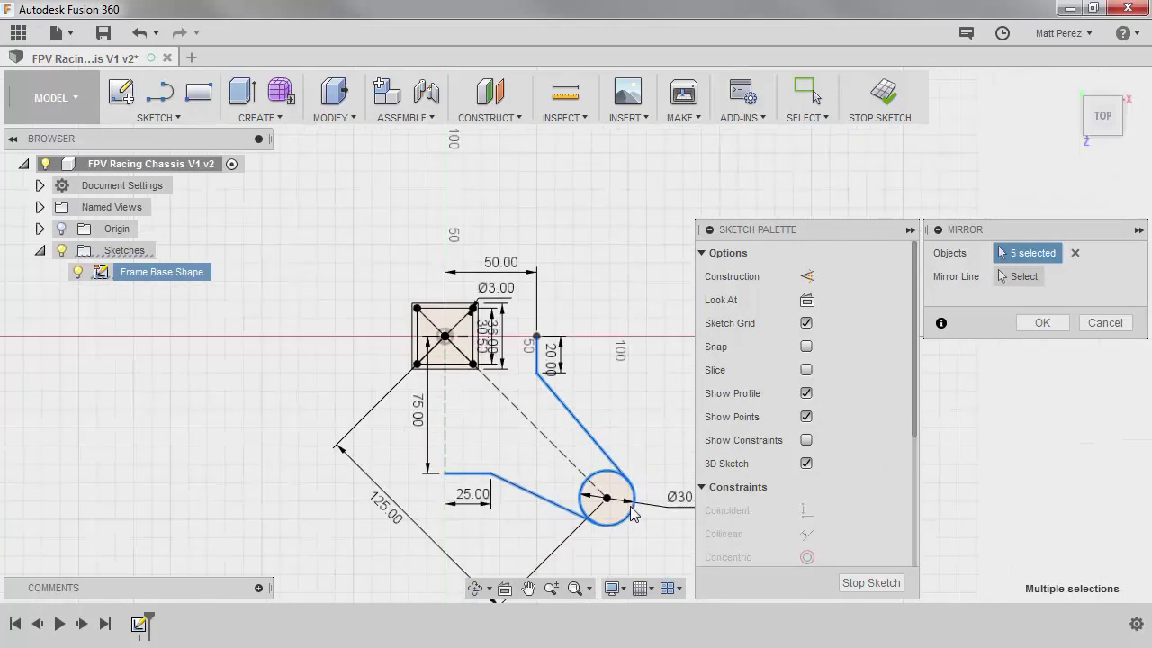
# Step: Mirror the selected arm across the horizontal centre line to the upper side
pyautogui.click(1022, 276)
pyautogui.scroll(3, 461, 360)
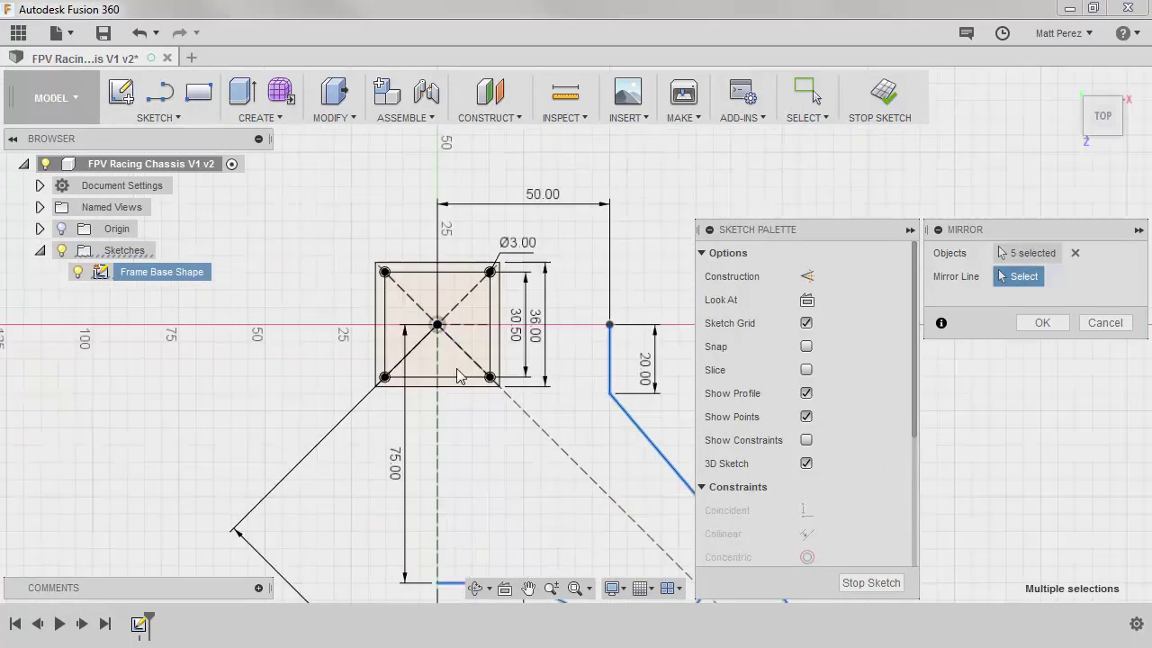
pyautogui.click(466, 306)
pyautogui.scroll(-3, 428, 342)
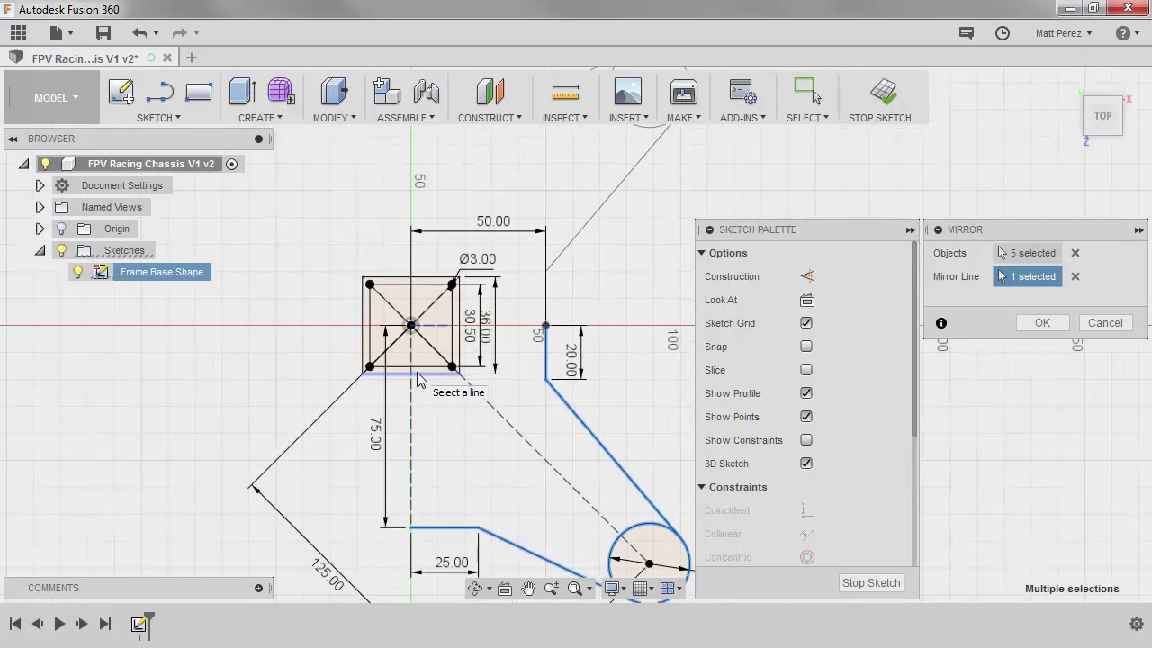
pyautogui.scroll(-2, 438, 402)
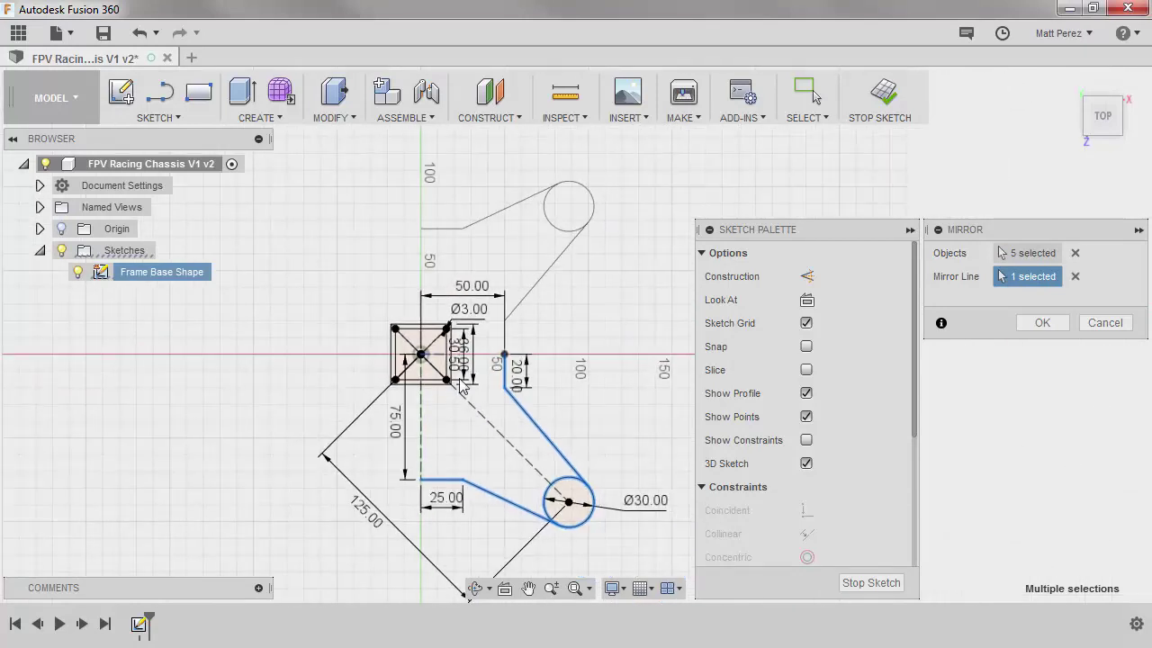
pyautogui.click(1042, 323)
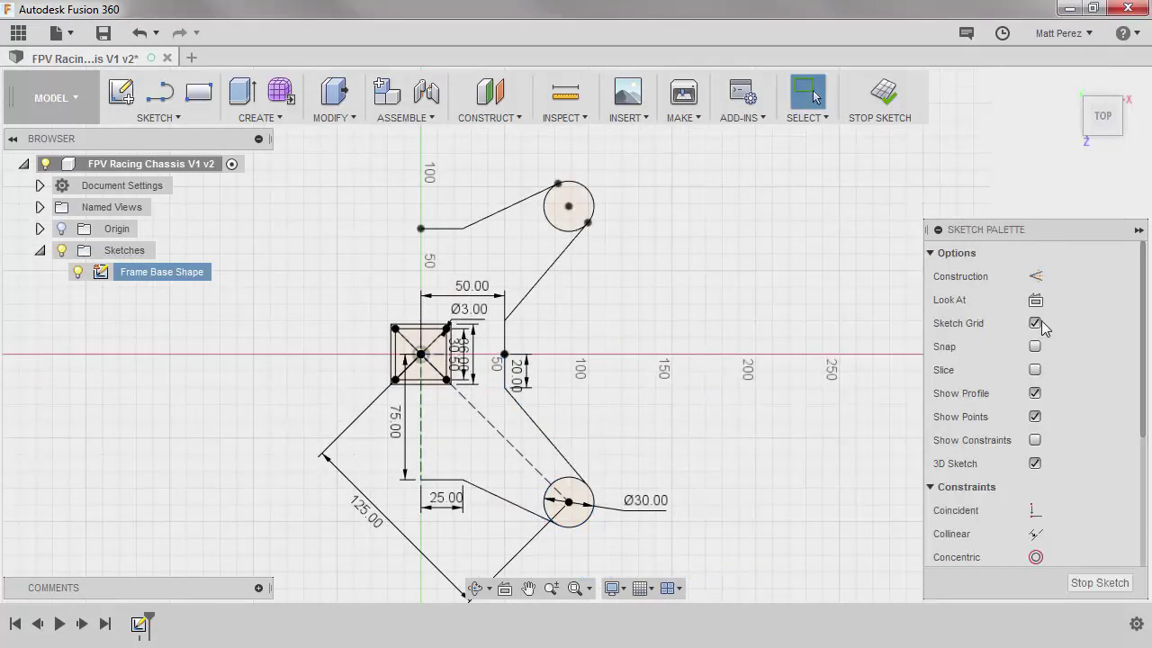
# Step: Repeat Mirror and select the upper-right arm's lines, motor circle and vertical segments
pyautogui.rightClick(756, 347)
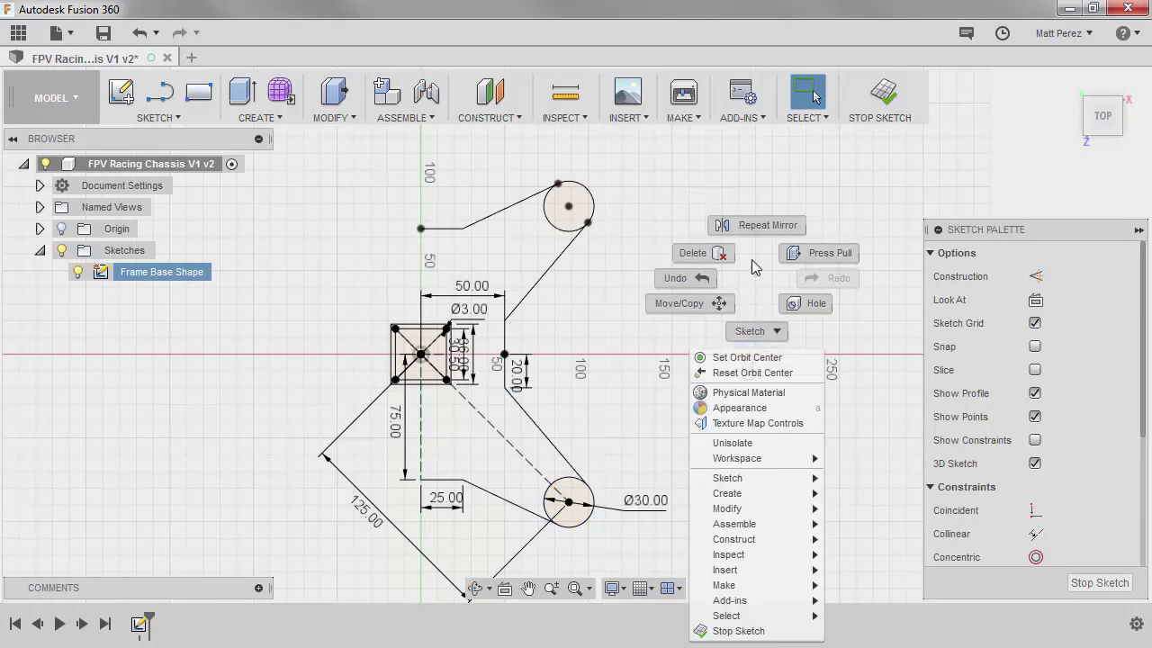
pyautogui.click(756, 226)
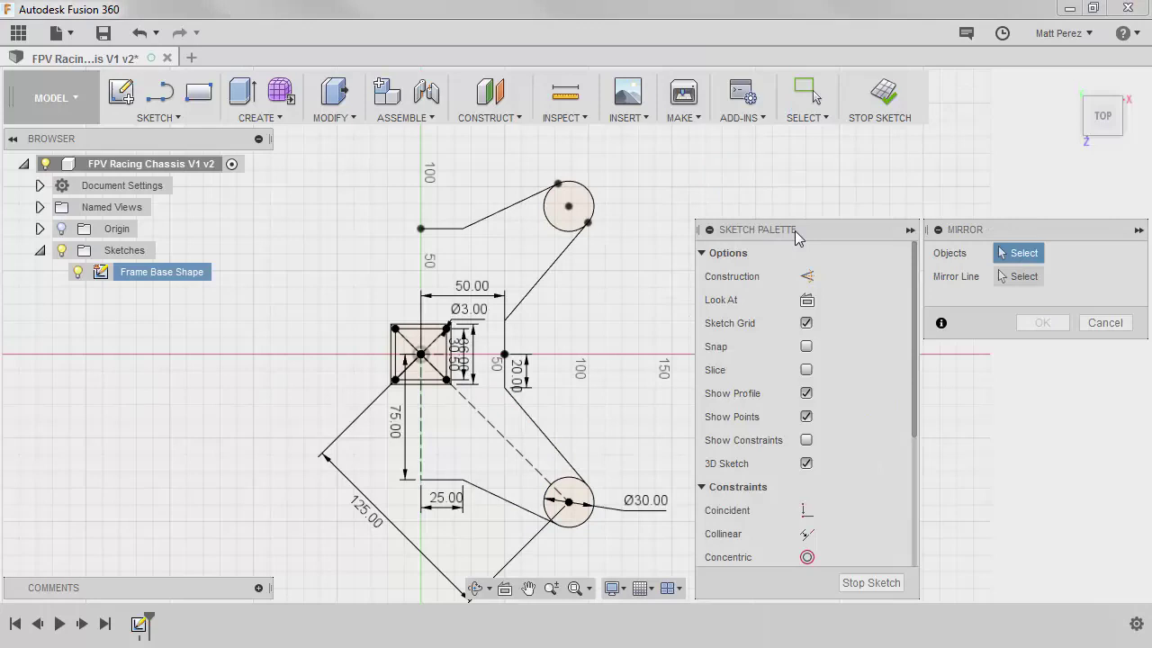
pyautogui.click(441, 231)
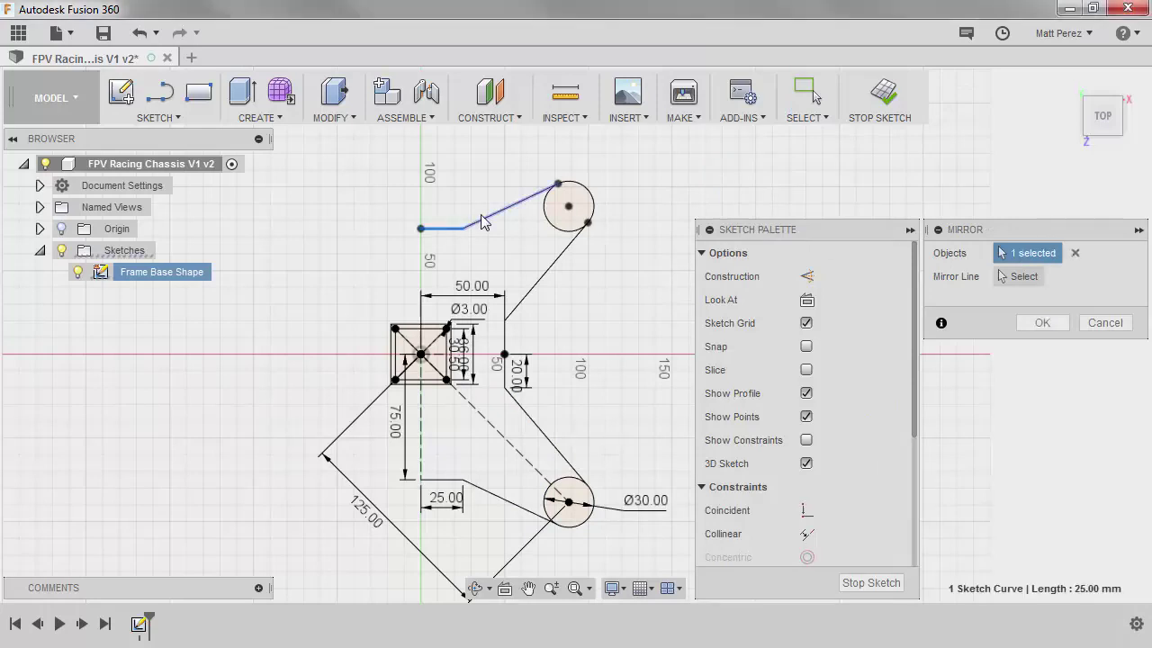
pyautogui.click(509, 207)
pyautogui.click(591, 198)
pyautogui.click(573, 253)
pyautogui.scroll(3, 513, 369)
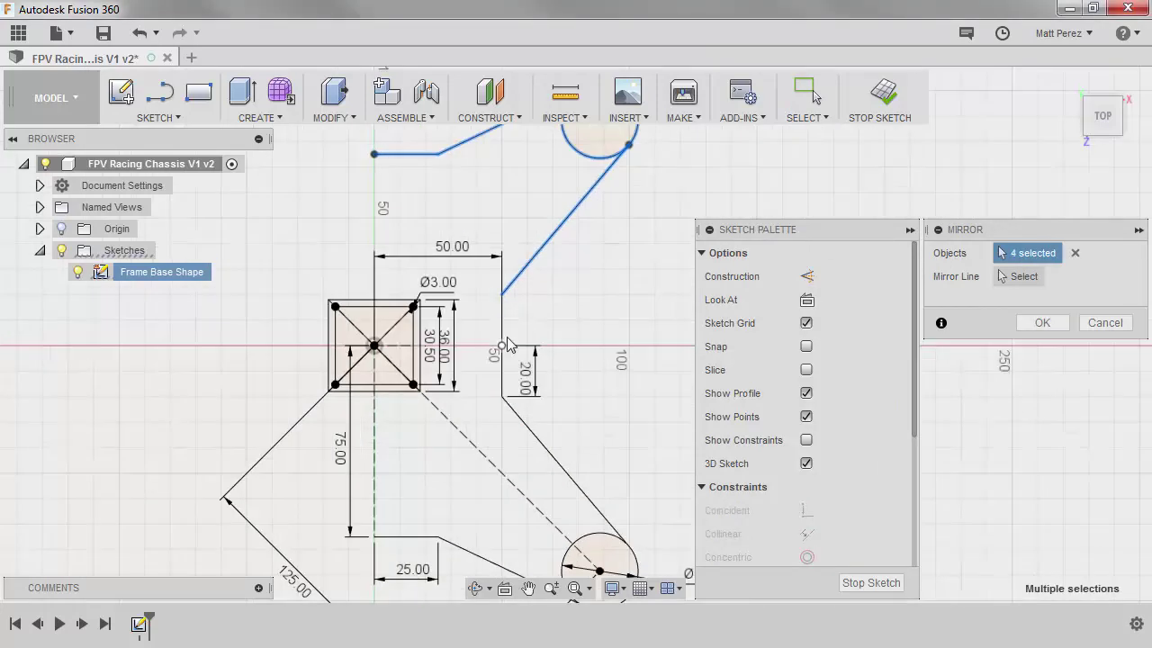
pyautogui.click(501, 320)
pyautogui.click(501, 373)
pyautogui.click(529, 430)
# Step: Add the lower-right arm's Ø30 circle, angled lines and short horizontal line to the selection
pyautogui.moveTo(529, 430); pyautogui.dragTo(531, 298, button='middle')
pyautogui.click(546, 317)
pyautogui.click(528, 358)
pyautogui.click(503, 357)
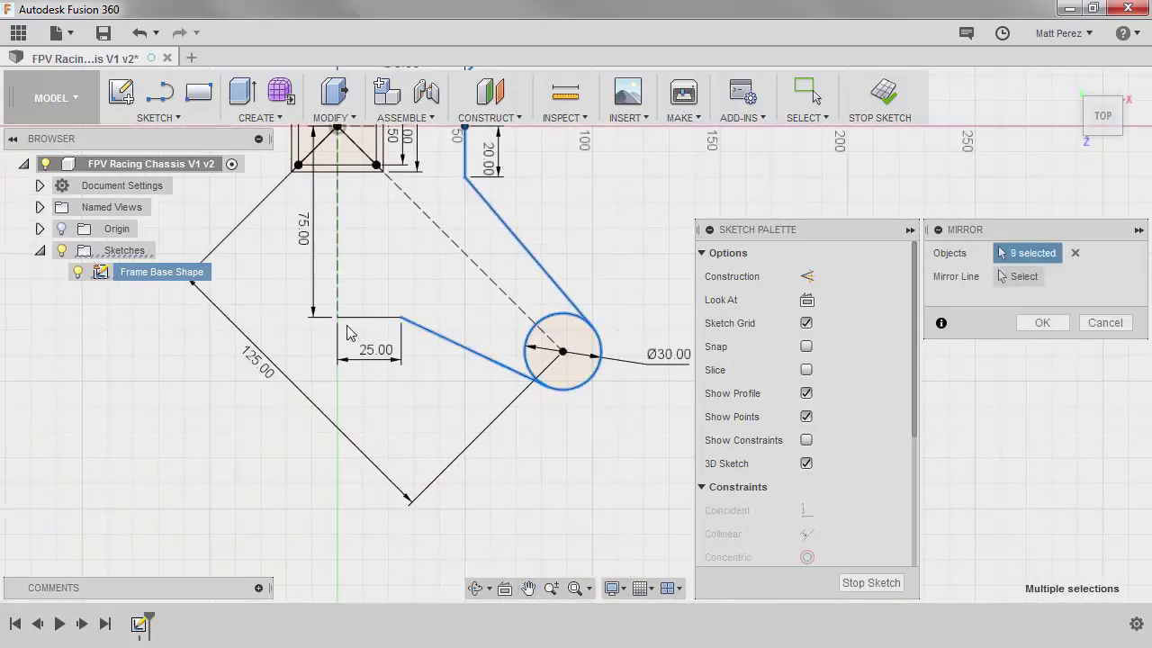
pyautogui.click(365, 318)
# Step: Mirror both right arms across the vertical dashed centre line, then tilt the view
pyautogui.click(1037, 276)
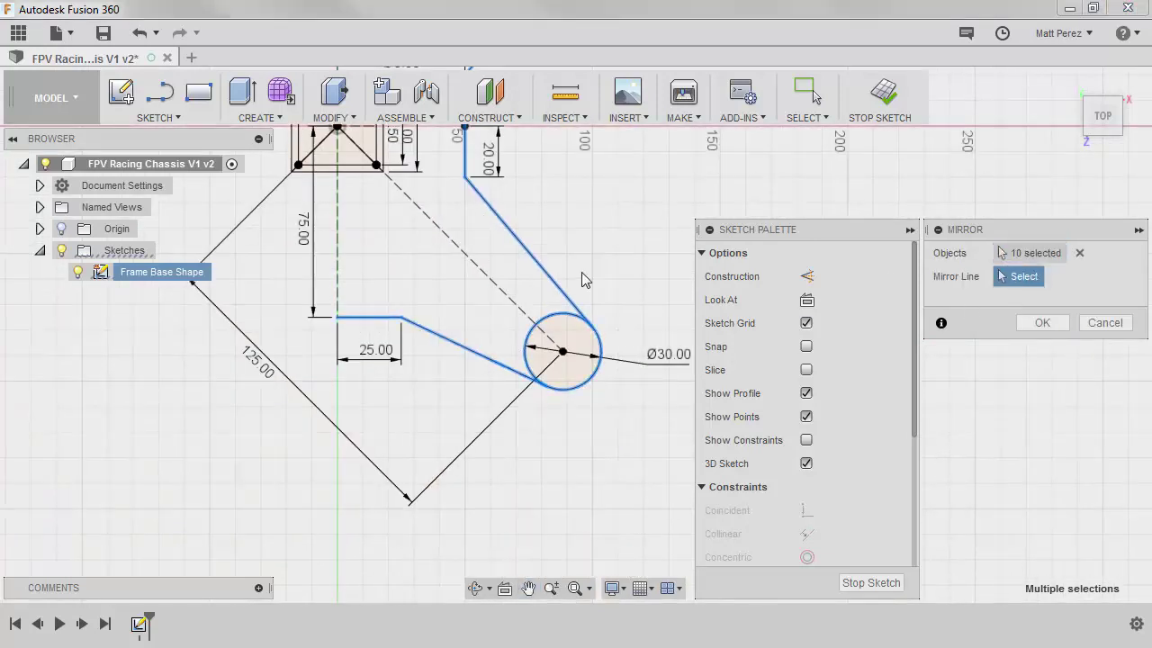
pyautogui.click(335, 214)
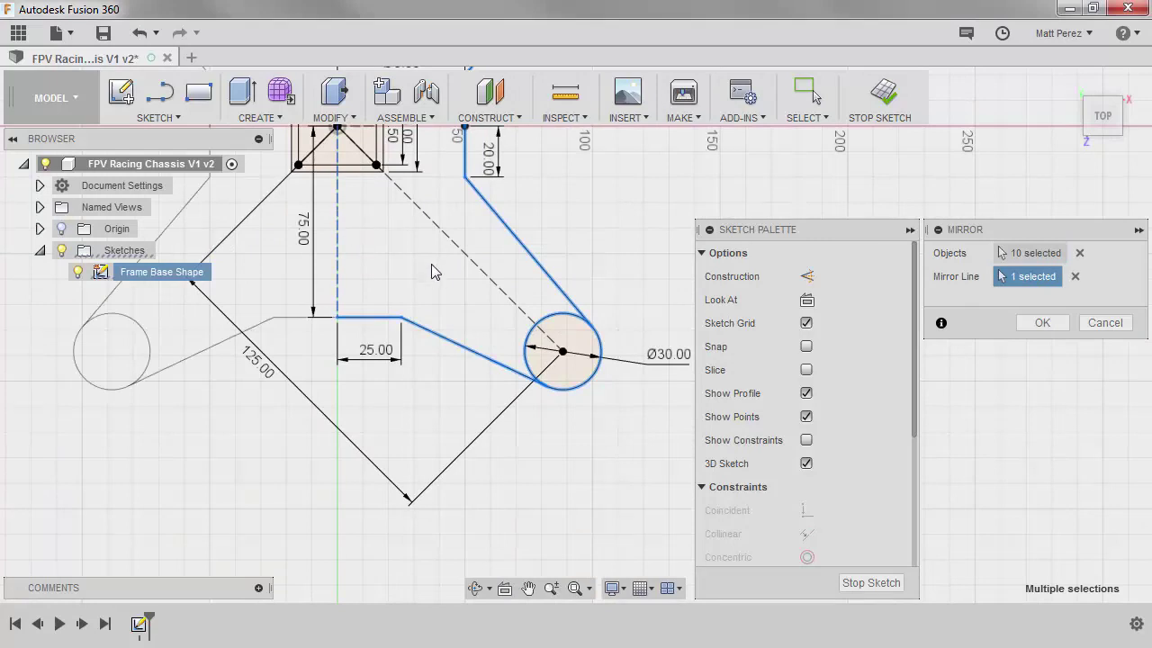
pyautogui.scroll(-3, 431, 264)
pyautogui.scroll(1, 544, 353)
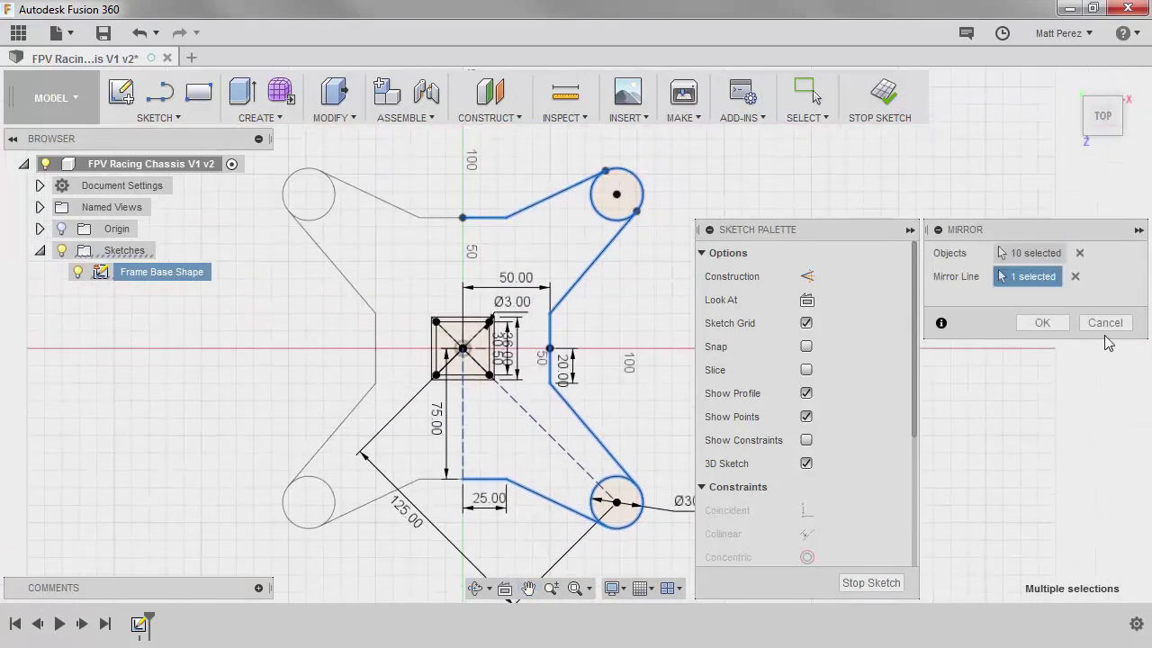
pyautogui.click(1040, 322)
pyautogui.scroll(-1, 625, 331)
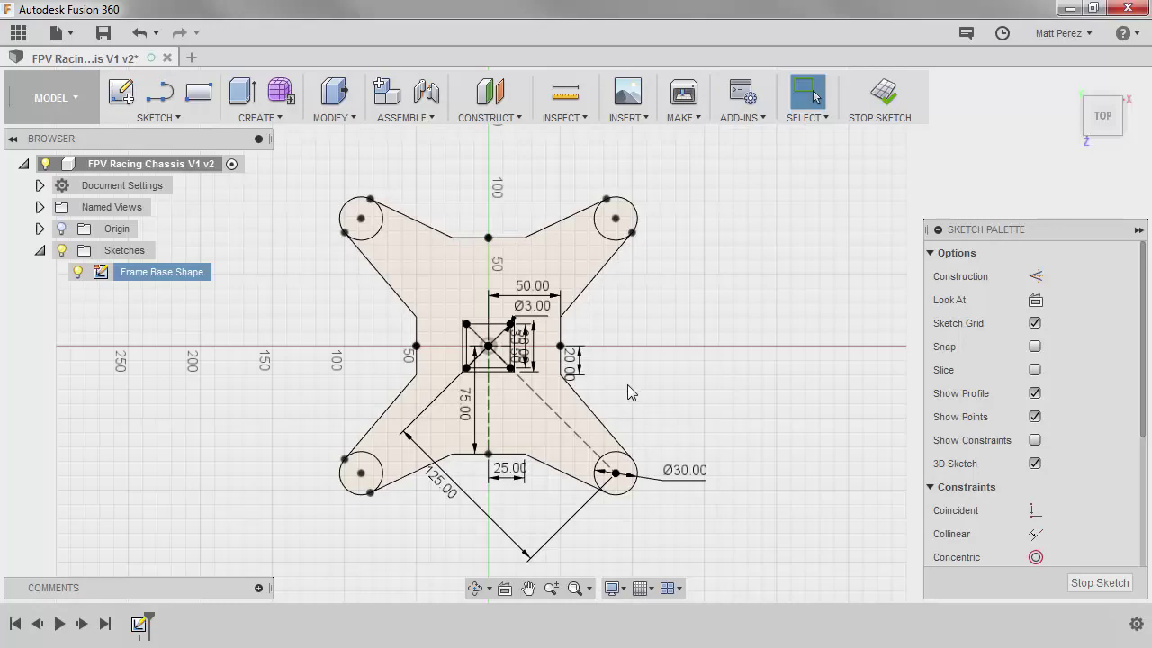
pyautogui.moveTo(627, 384)
pyautogui.keyDown('shift'); pyautogui.mouseDown(button='middle')
pyautogui.moveTo(621, 297)
pyautogui.moveTo(630, 310)
pyautogui.mouseUp(button='middle'); pyautogui.keyUp('shift')
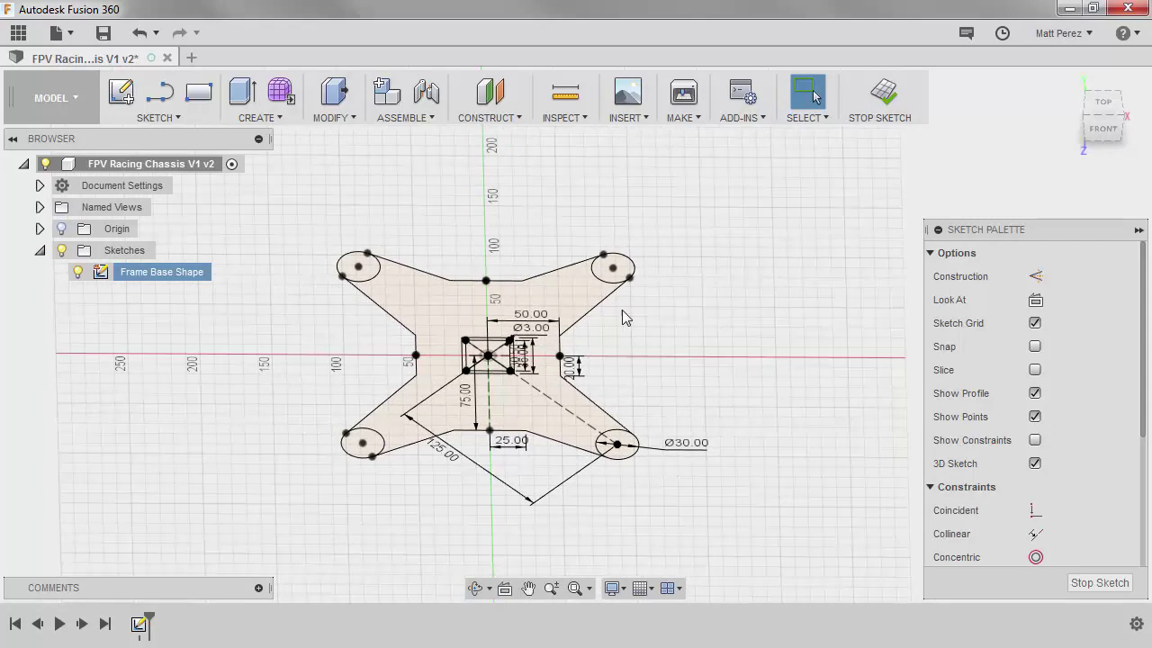
# Step: Finish the sketch and select the chassis and four corner circle profiles for extrusion
pyautogui.click(885, 101)
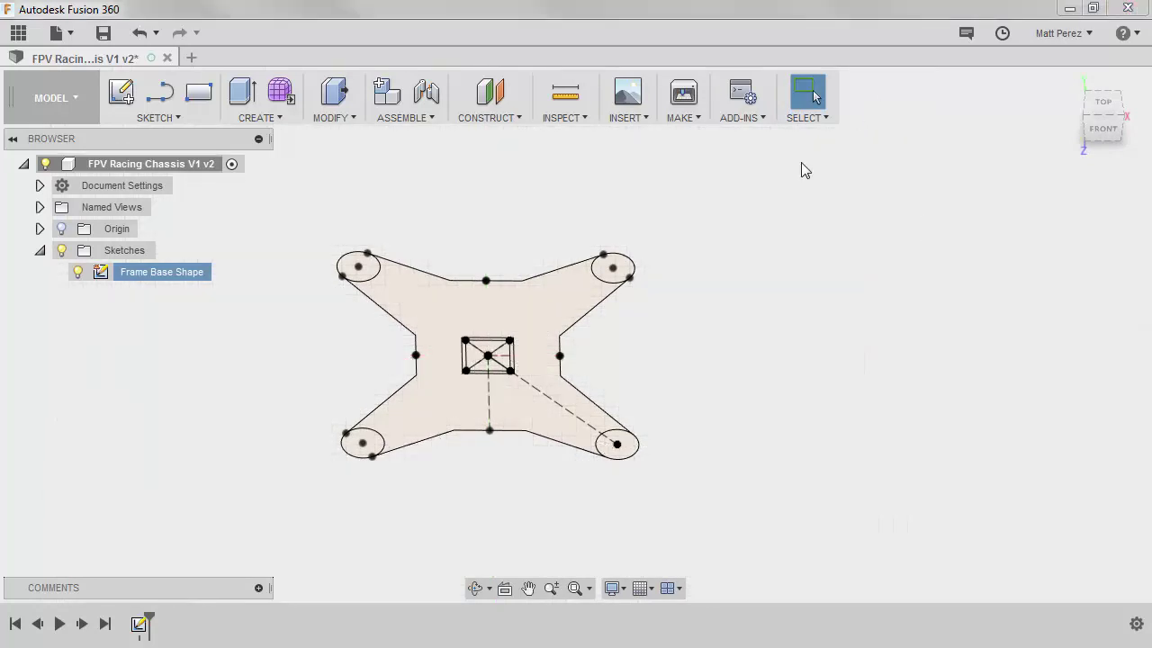
pyautogui.click(253, 86)
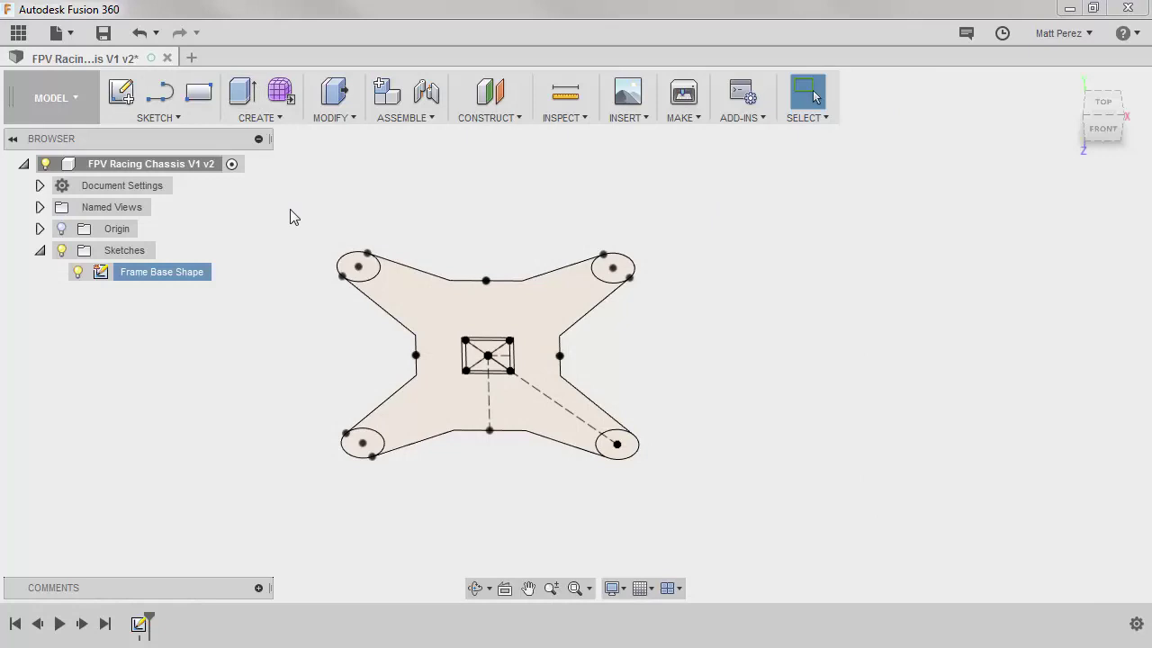
pyautogui.click(374, 274)
pyautogui.click(404, 287)
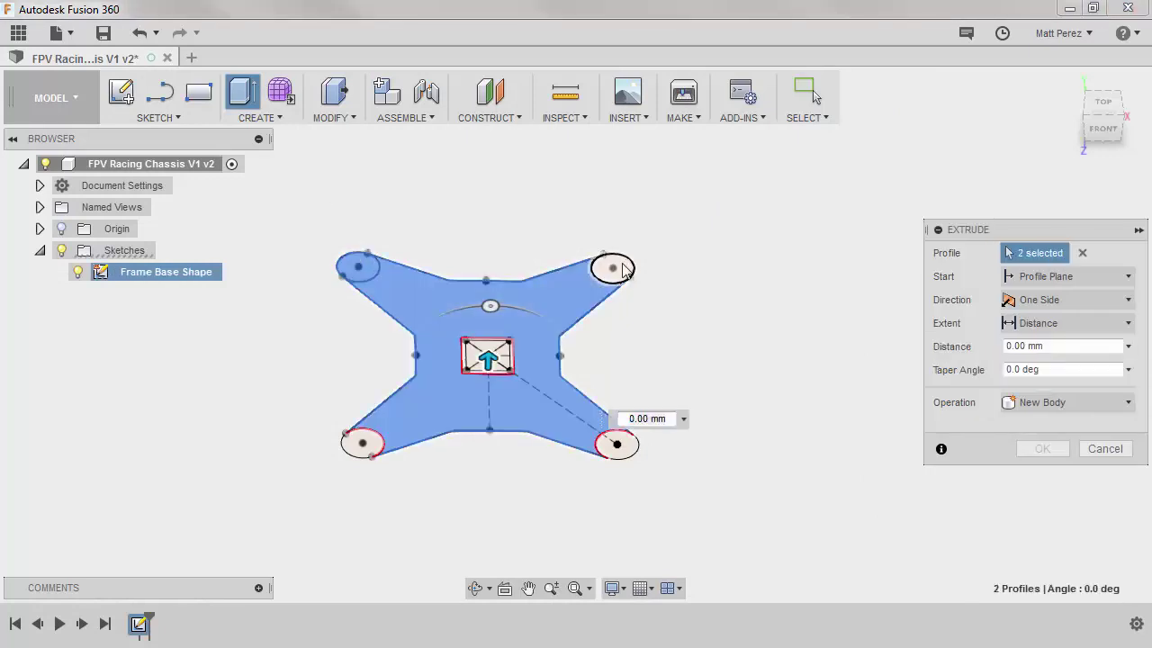
pyautogui.click(615, 268)
pyautogui.click(617, 444)
pyautogui.click(363, 443)
# Step: Add the inner rectangle profile and set the extrude distance to 5 mm
pyautogui.scroll(3, 513, 360)
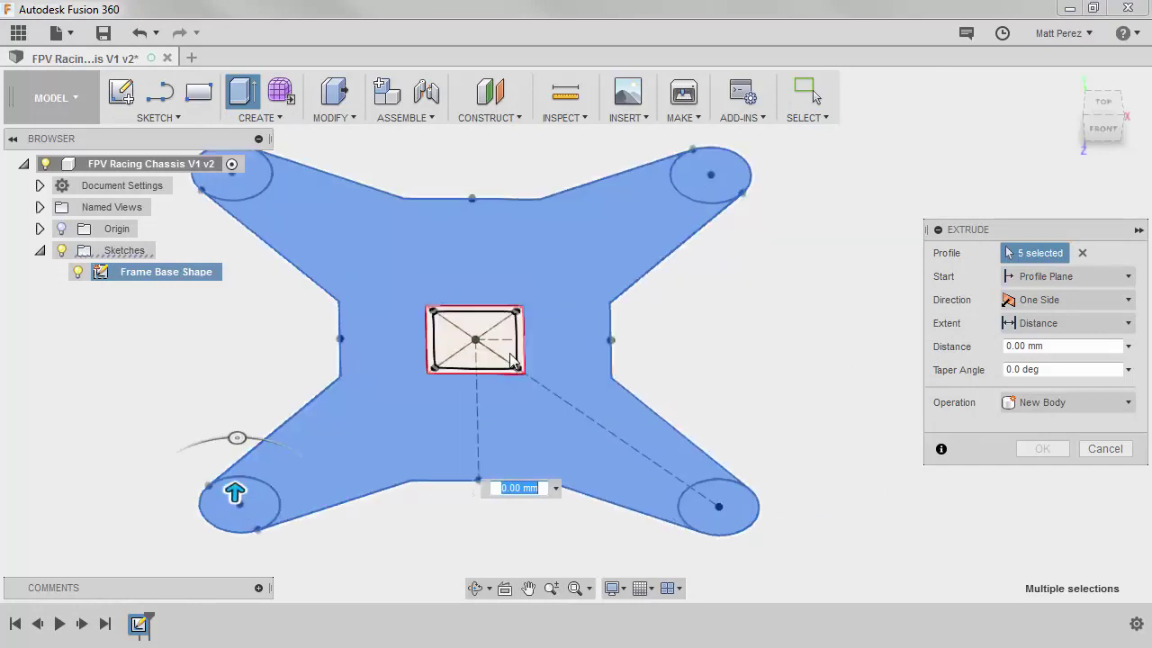
pyautogui.scroll(10, 515, 356)
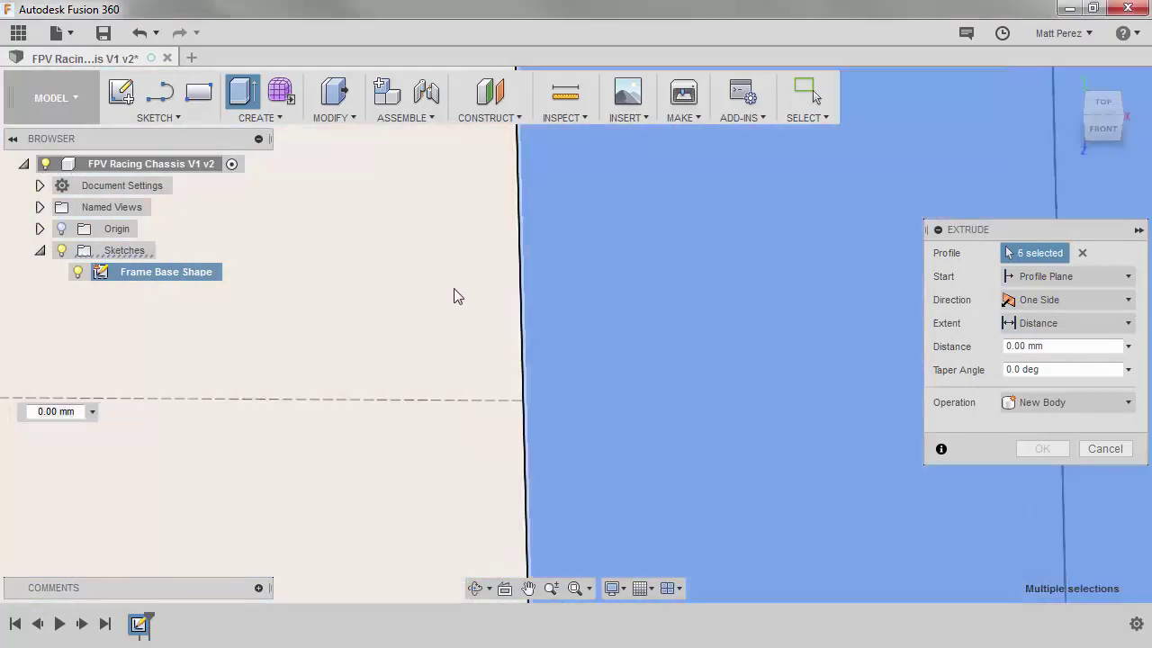
pyautogui.scroll(-10, 635, 363)
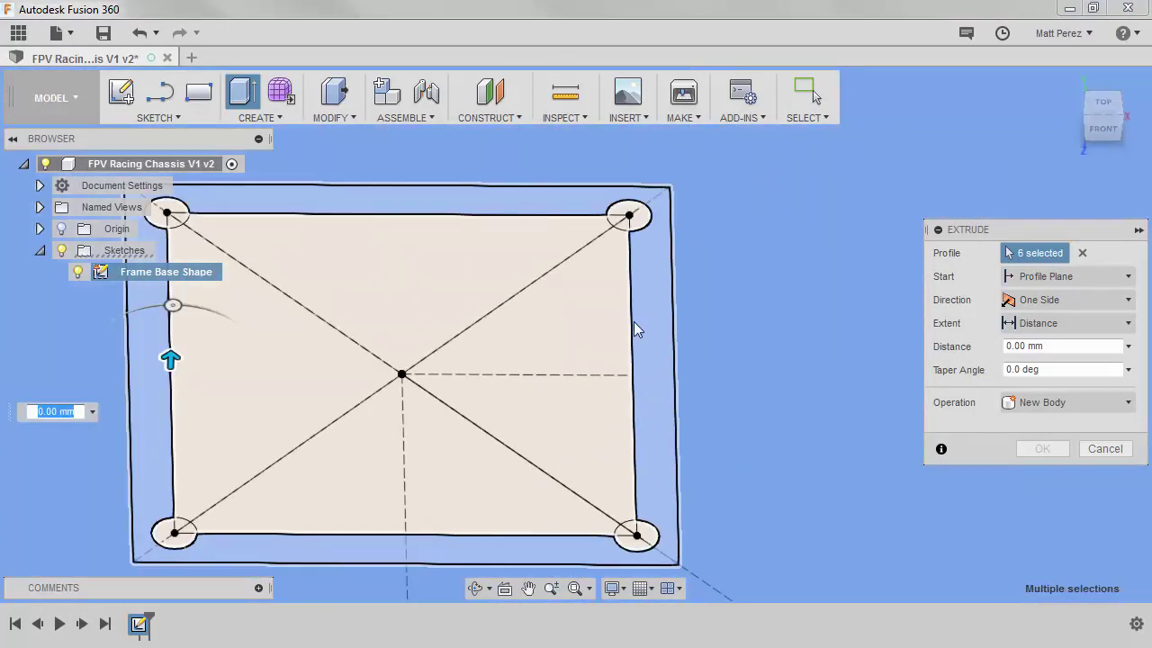
pyautogui.click(612, 315)
pyautogui.scroll(-3, 405, 400)
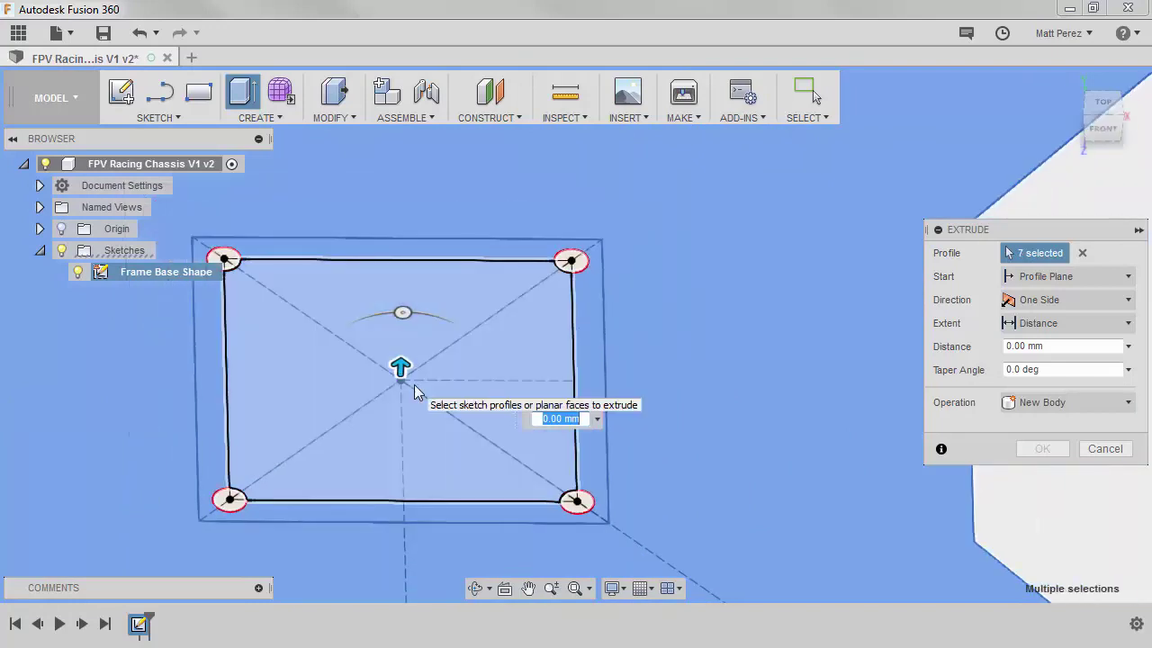
pyautogui.write('5')
pyautogui.scroll(-5, 506, 437)
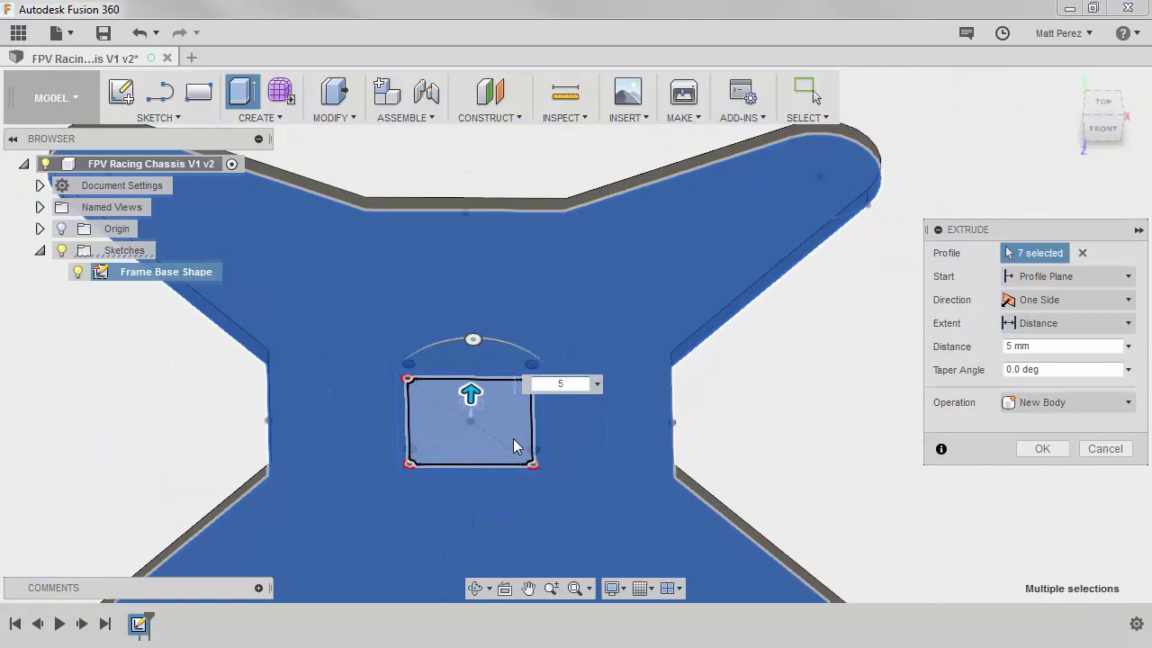
# Step: Confirm the 5 mm extrusion as a new body and orbit to view the plate
pyautogui.click(1042, 448)
pyautogui.scroll(-1, 890, 411)
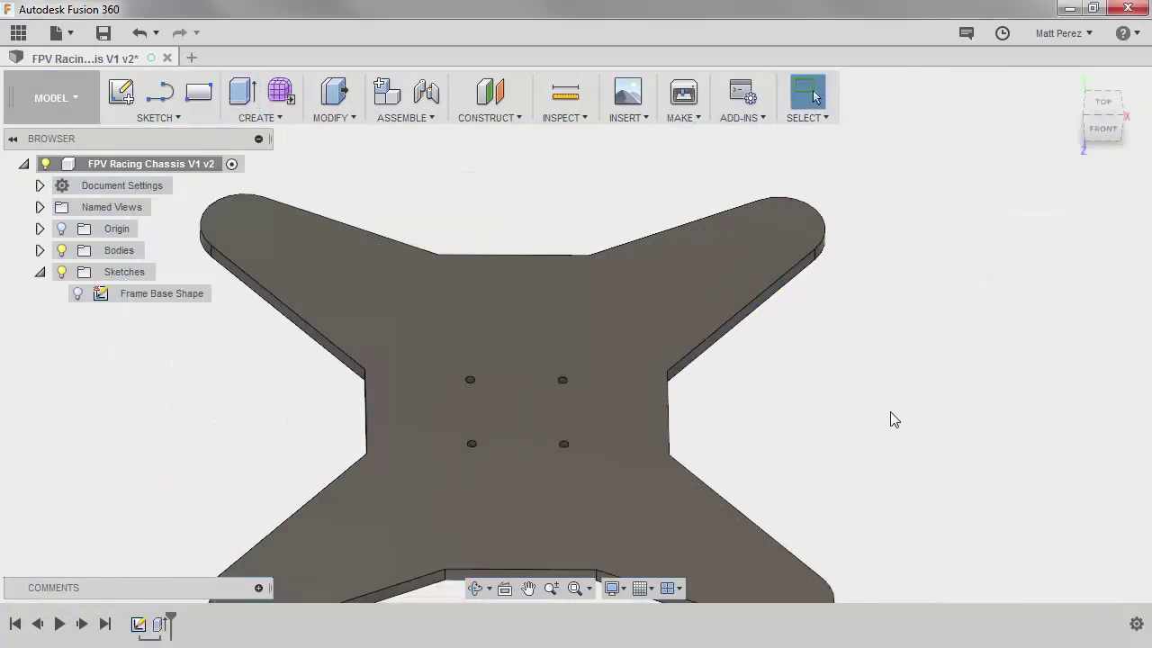
pyautogui.scroll(-2, 890, 420)
pyautogui.keyDown('shift'); pyautogui.moveTo(790, 452); pyautogui.dragTo(782, 420, button='middle'); pyautogui.keyUp('shift')
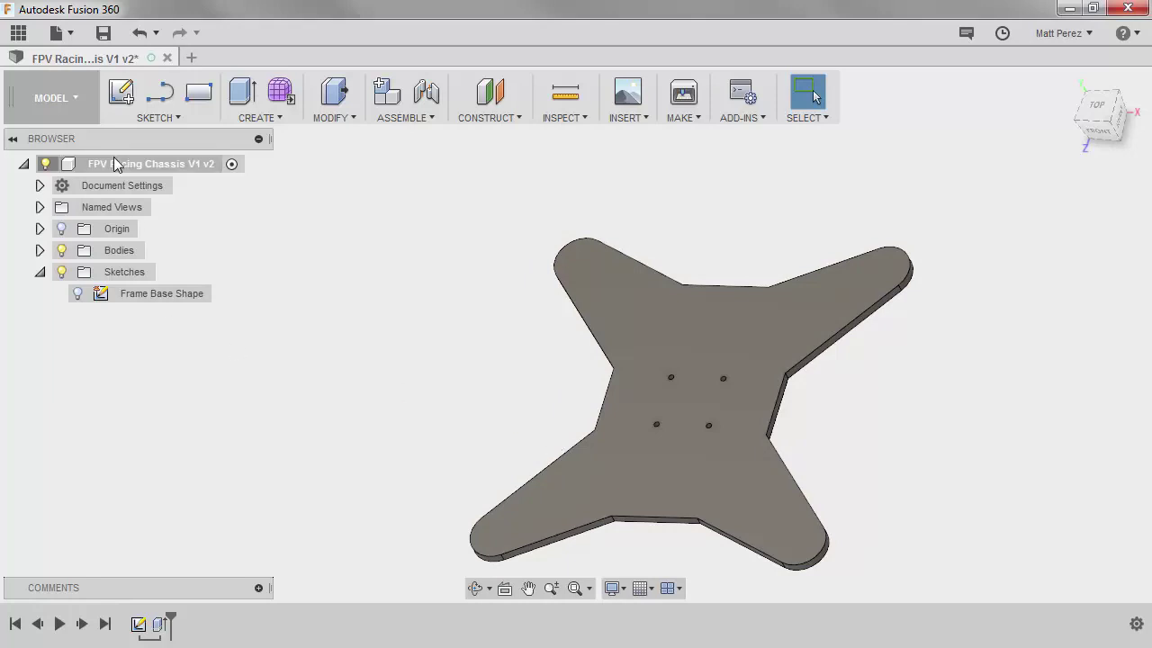
# Step: Save the design with the default 'User Saved' description and switch to the Top view
pyautogui.click(104, 33)
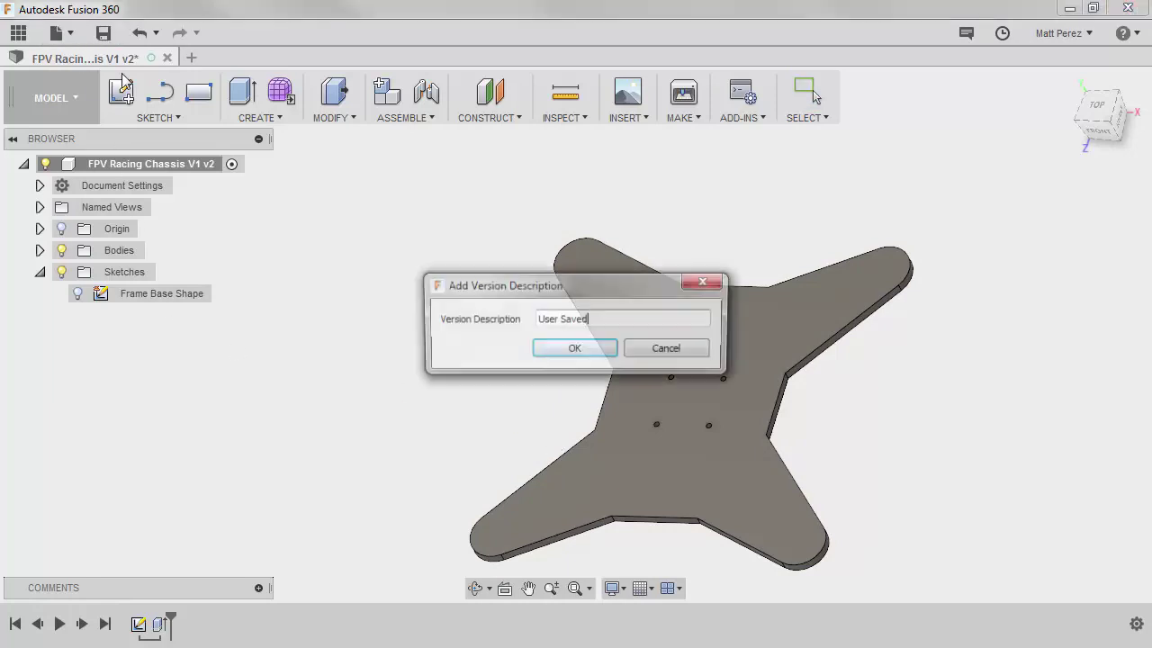
pyautogui.click(603, 351)
pyautogui.keyDown('shift'); pyautogui.moveTo(550, 378); pyautogui.dragTo(623, 364, button='middle'); pyautogui.keyUp('shift')
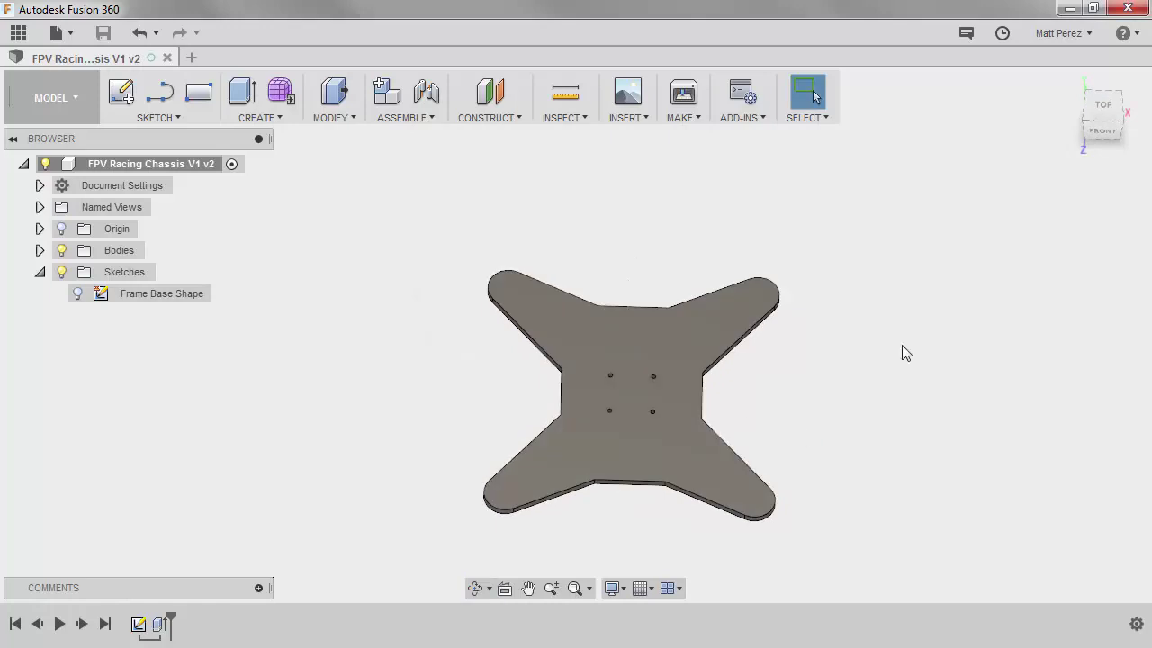
pyautogui.click(1102, 118)
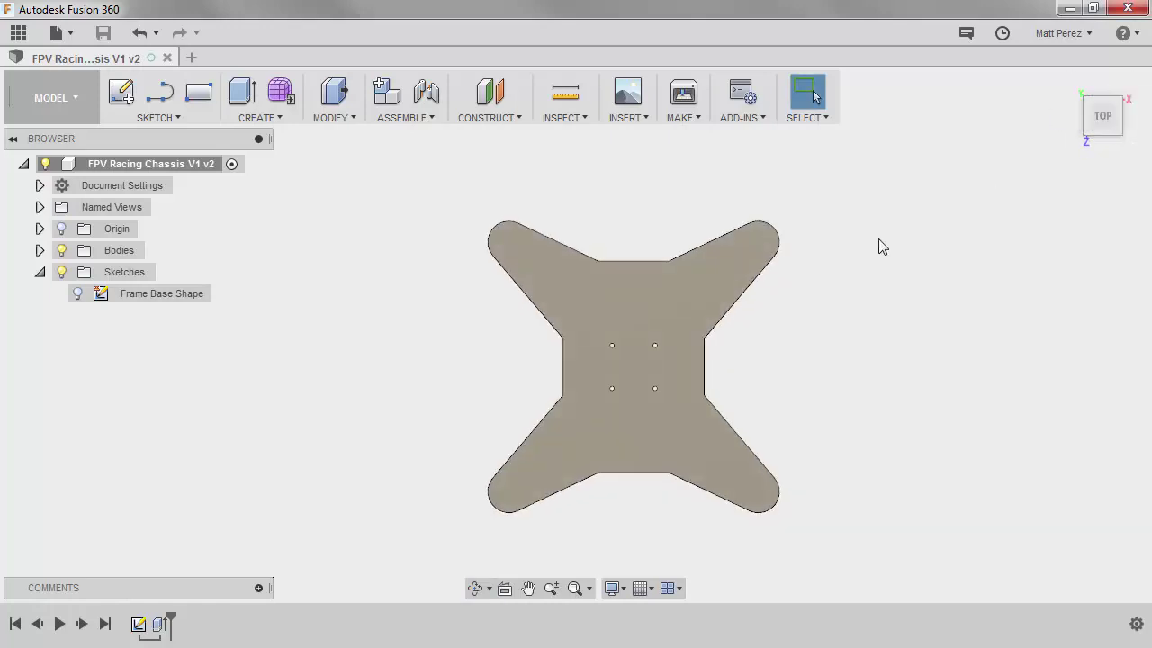
# Step: Start a new sketch on the XZ origin plane with Frame Base Shape shown for reference
pyautogui.click(122, 94)
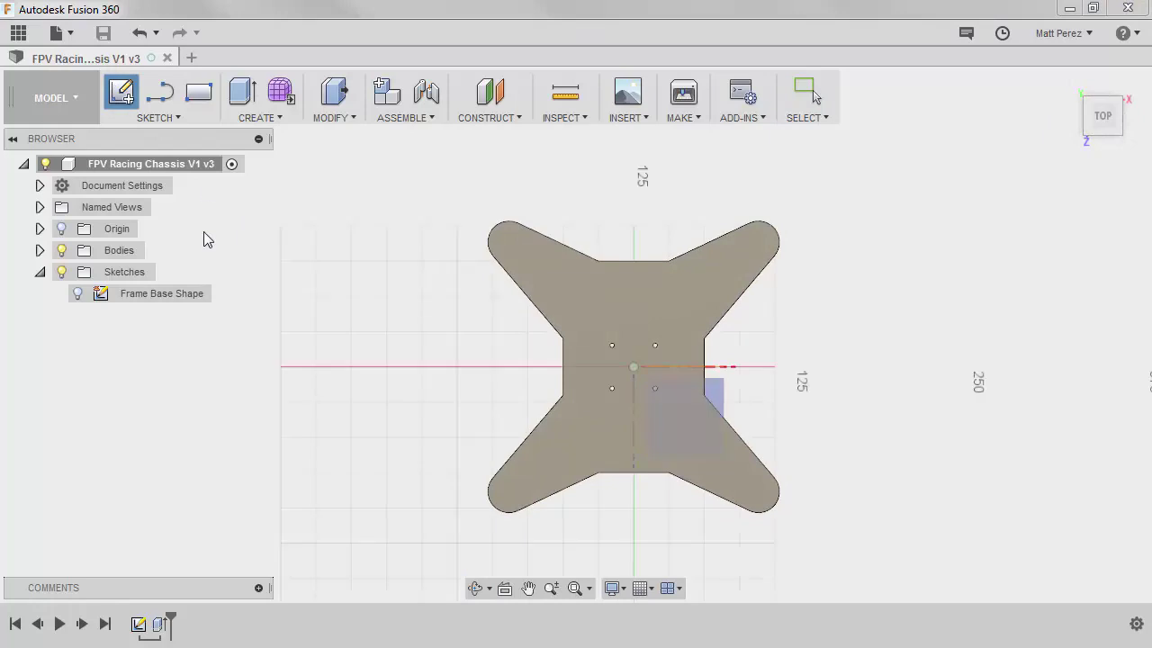
pyautogui.click(40, 228)
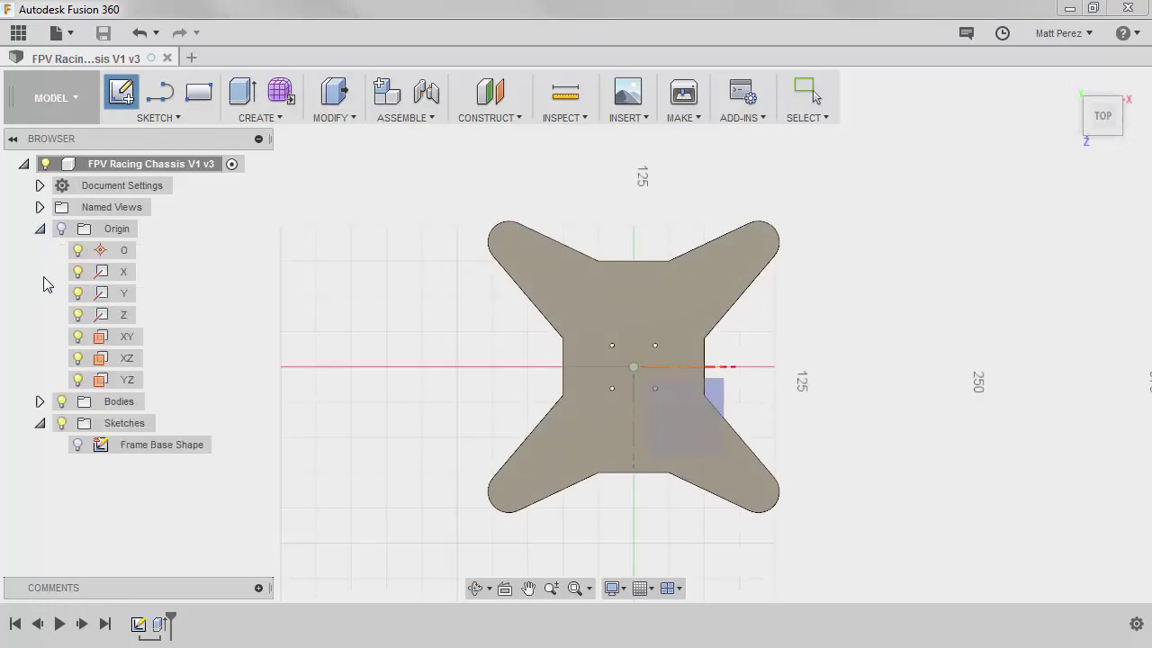
pyautogui.click(127, 358)
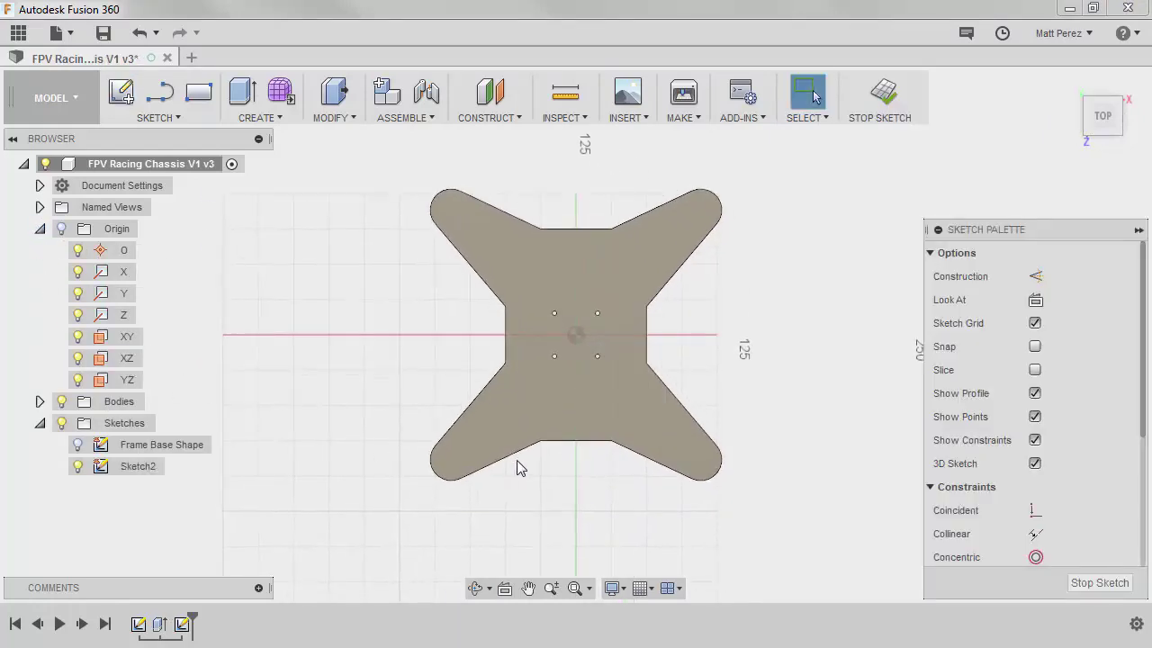
pyautogui.click(77, 446)
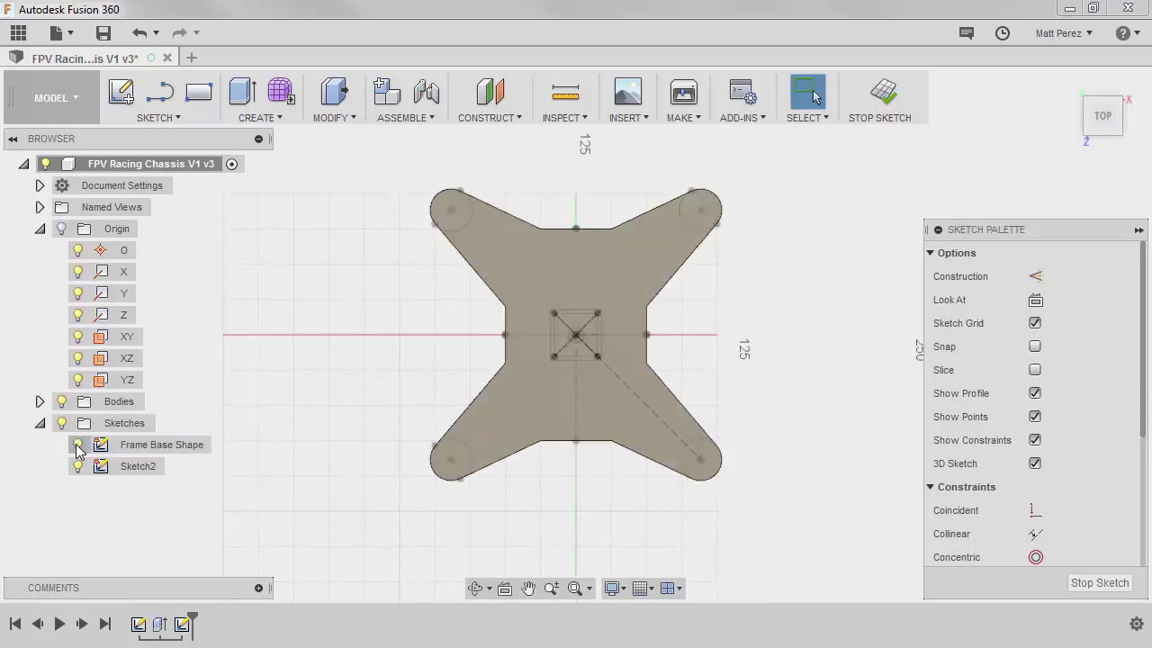
pyautogui.scroll(5, 701, 463)
pyautogui.scroll(1, 699, 460)
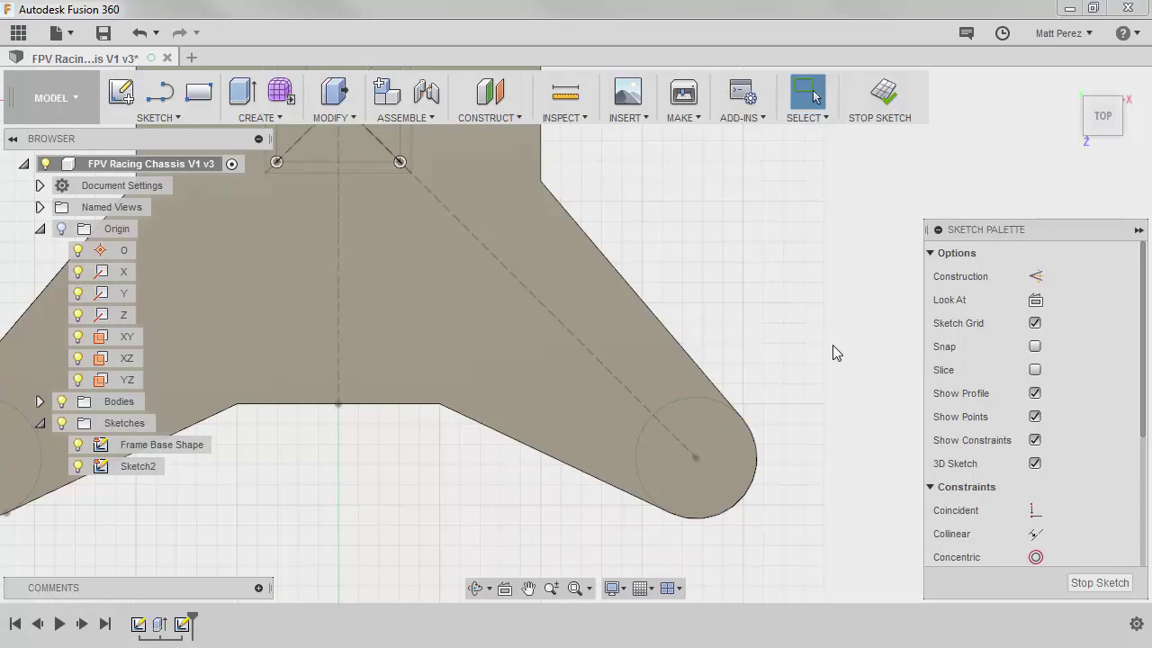
# Step: Draw a 10 mm circle at the lower-right arm tip and hide Frame Base Shape
pyautogui.press('c')
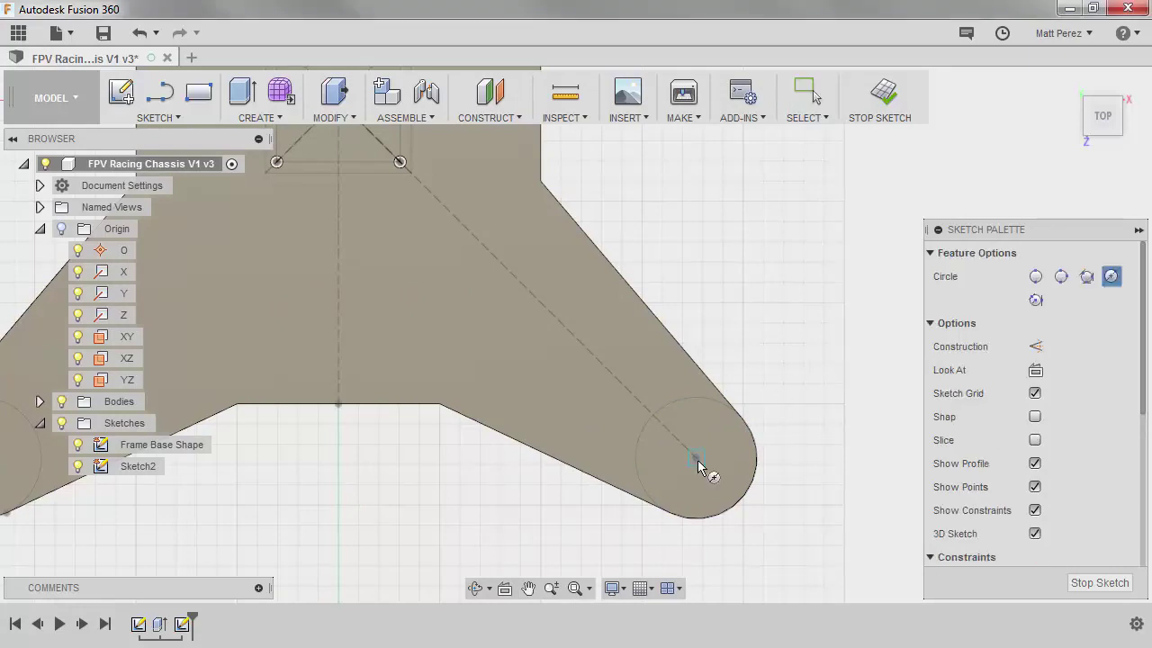
pyautogui.click(705, 449)
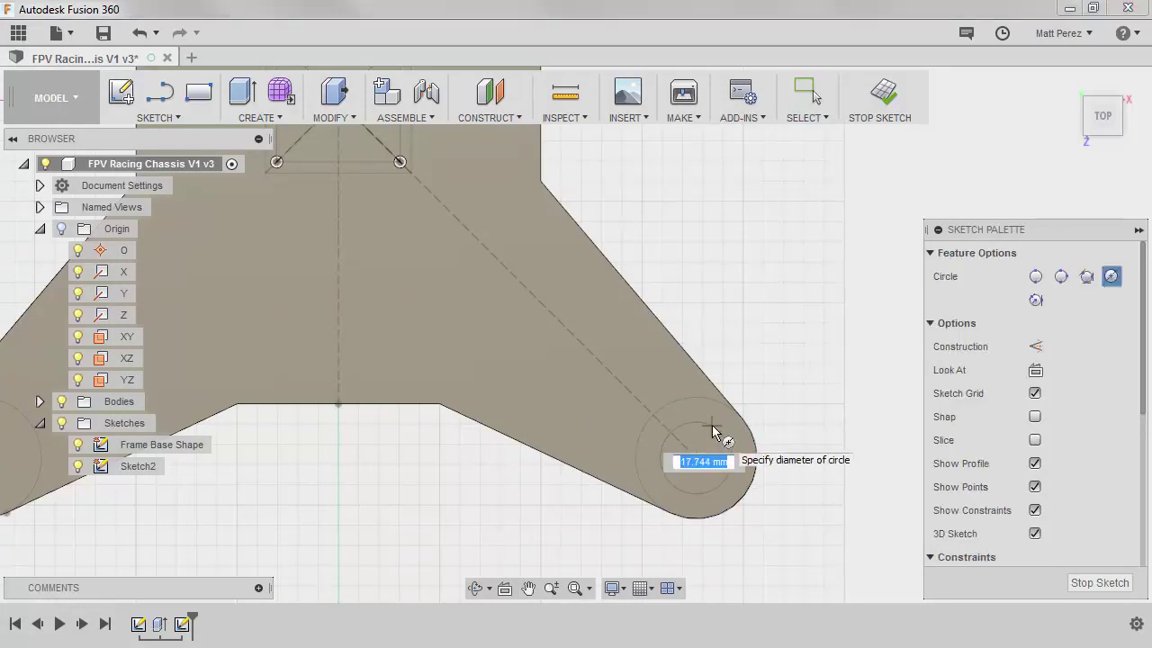
pyautogui.press('Return')
pyautogui.press('Escape')
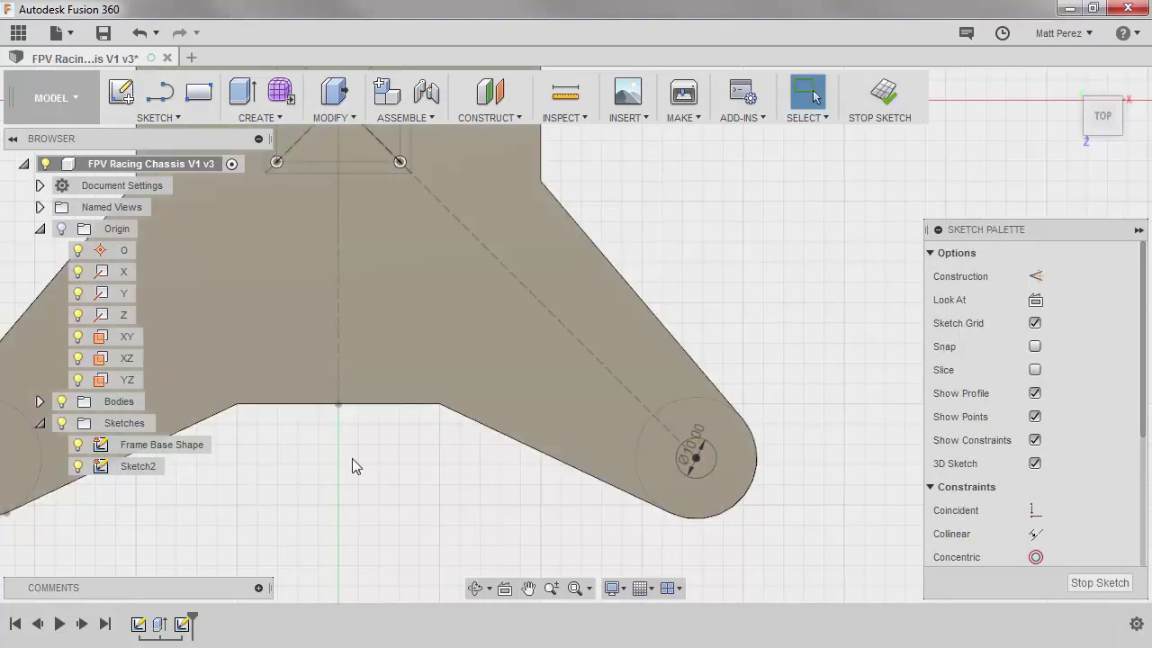
pyautogui.click(76, 445)
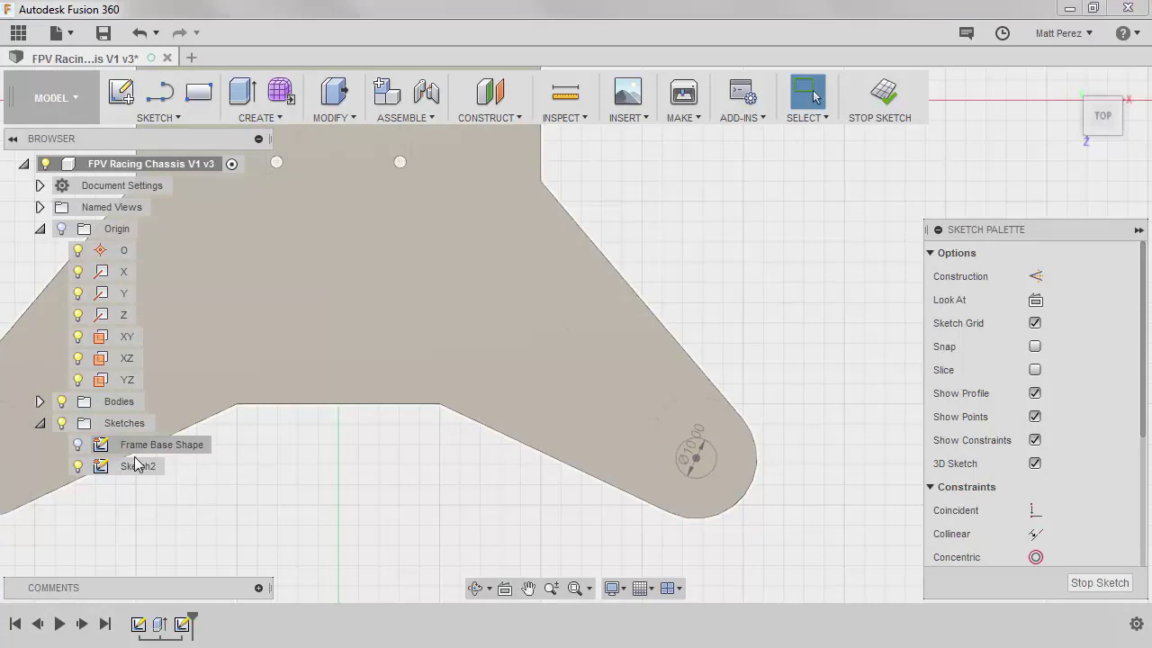
pyautogui.scroll(3, 701, 462)
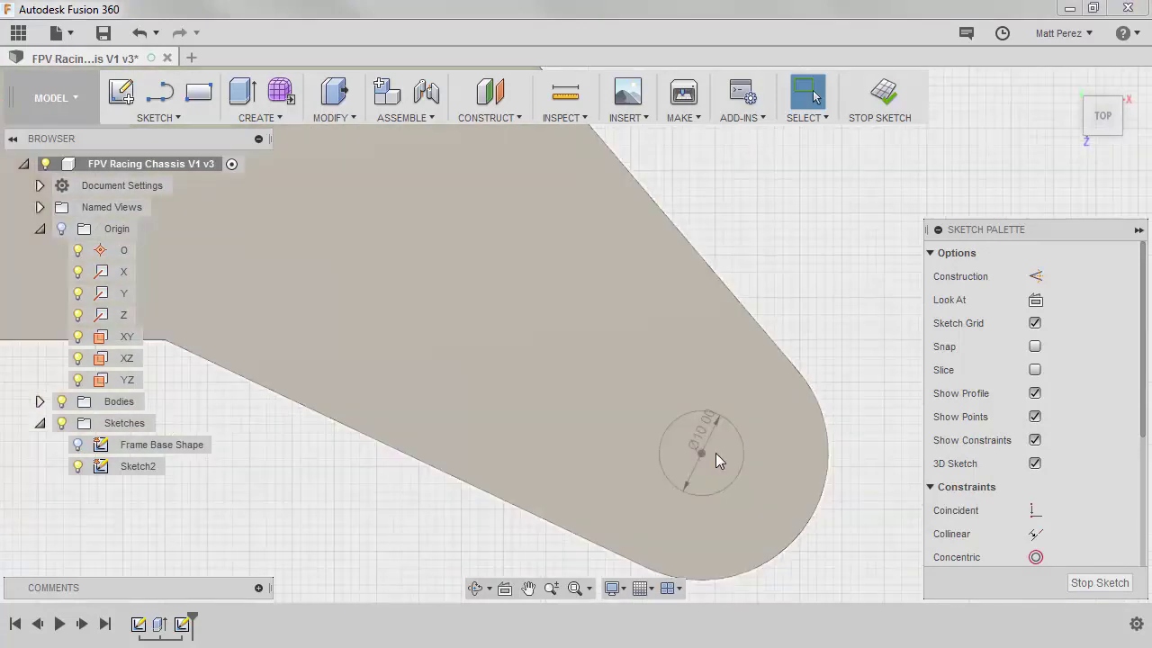
pyautogui.moveTo(732, 438)
pyautogui.mouseDown()
pyautogui.moveTo(704, 426)
pyautogui.moveTo(694, 447)
pyautogui.moveTo(712, 446)
pyautogui.moveTo(717, 432)
pyautogui.mouseUp()
pyautogui.click(717, 432)
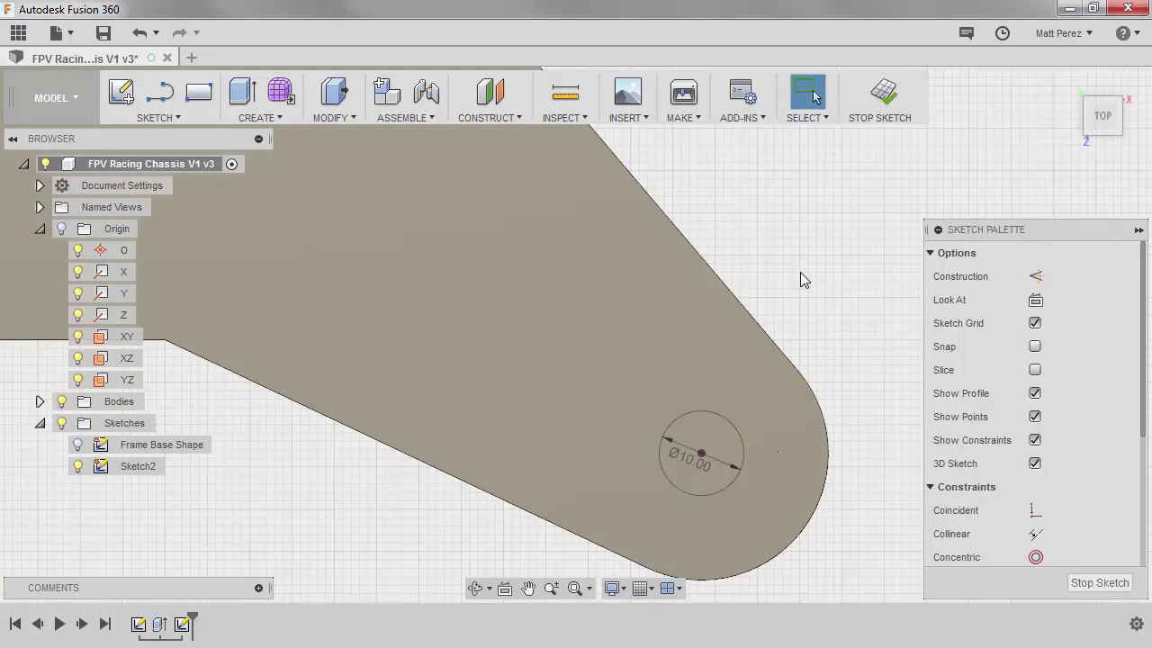
# Step: Draw a vertical and a diagonal center-to-center slot beside the Ø10 circle
pyautogui.click(166, 118)
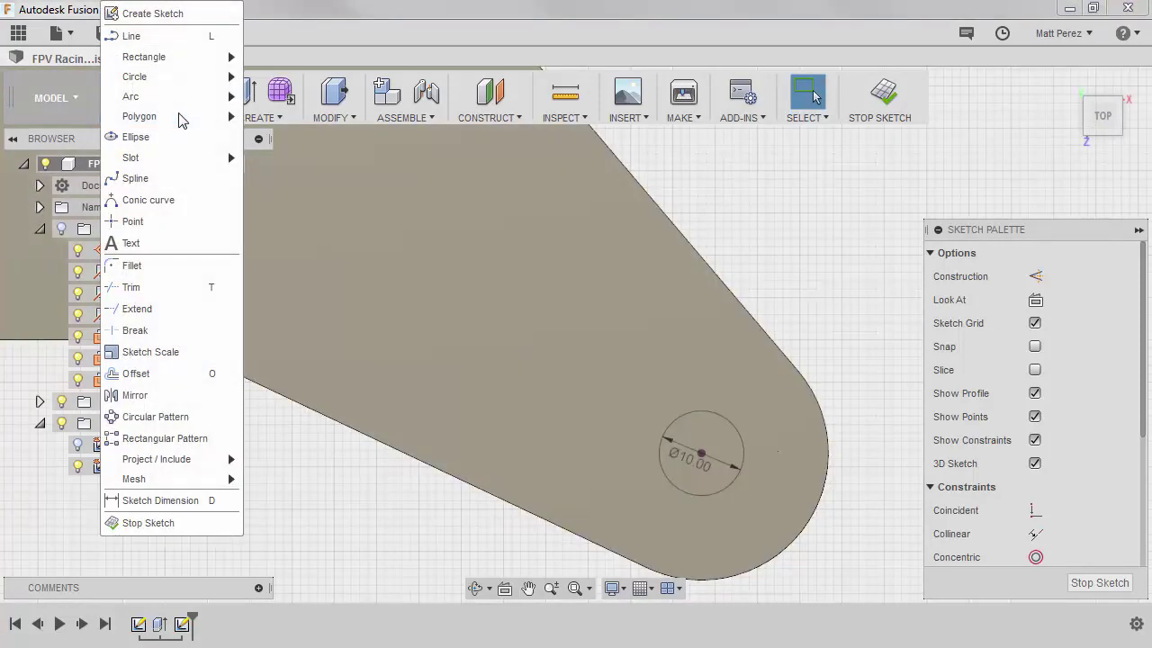
pyautogui.moveTo(175, 159)
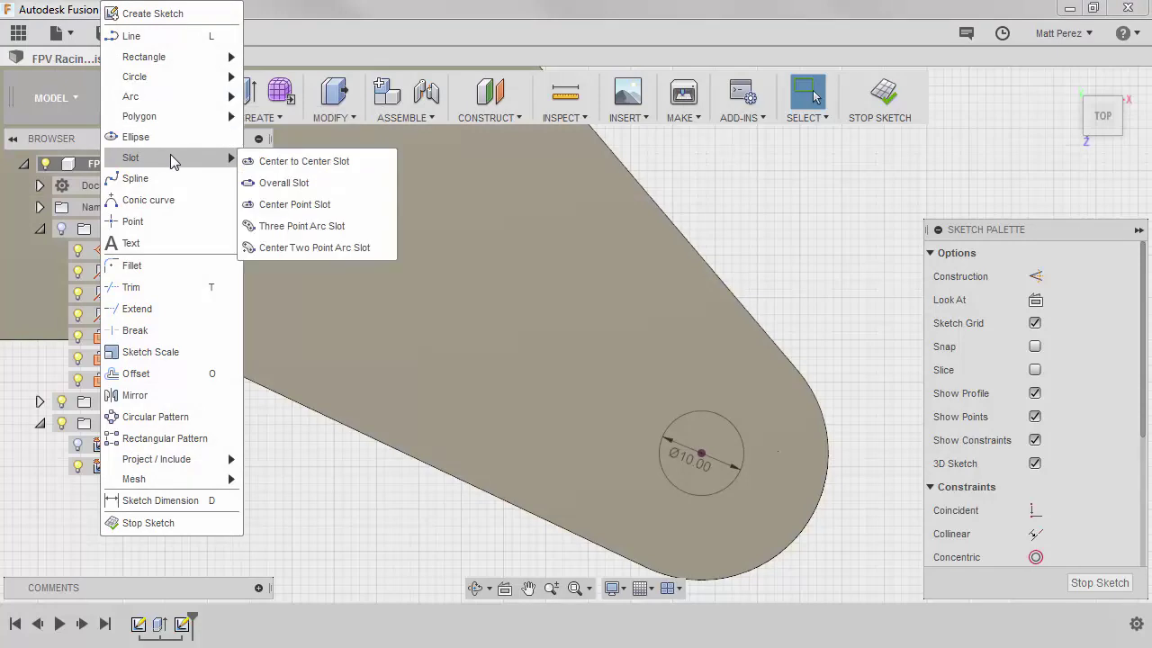
pyautogui.click(288, 161)
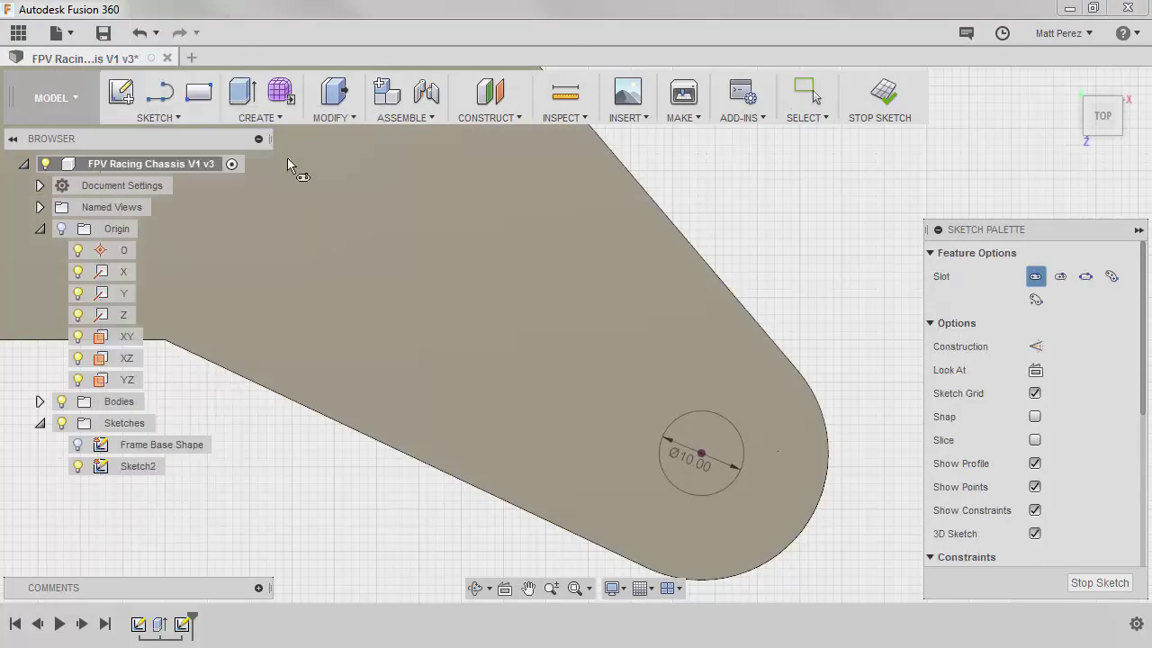
pyautogui.click(708, 343)
pyautogui.click(708, 397)
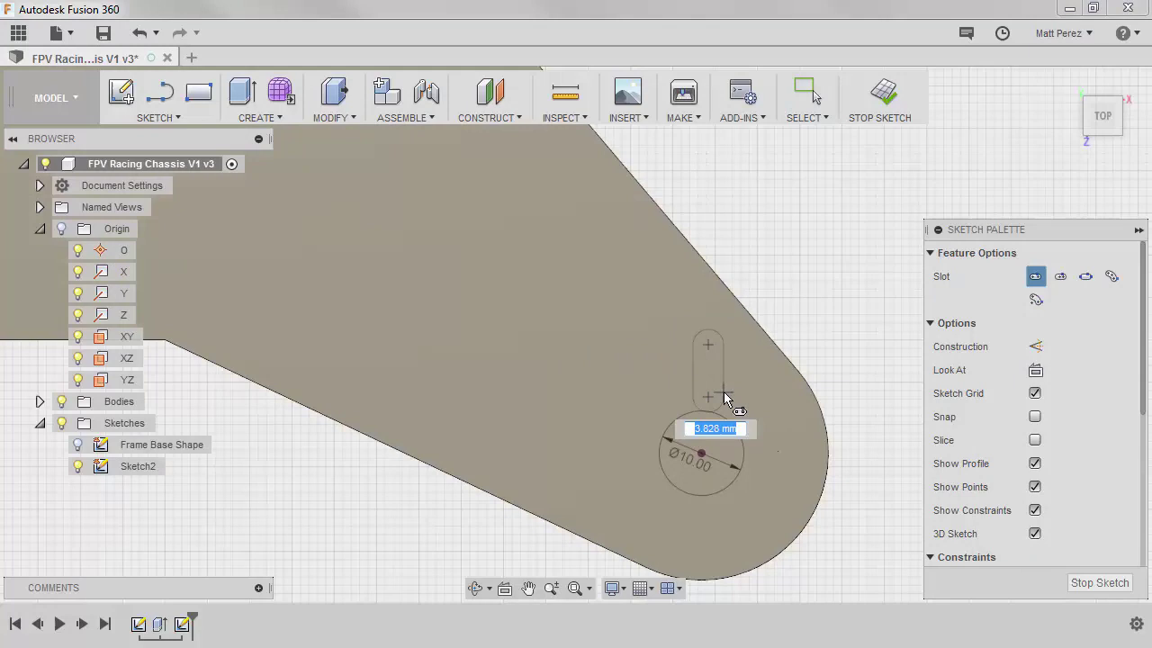
pyautogui.click(729, 396)
pyautogui.click(777, 379)
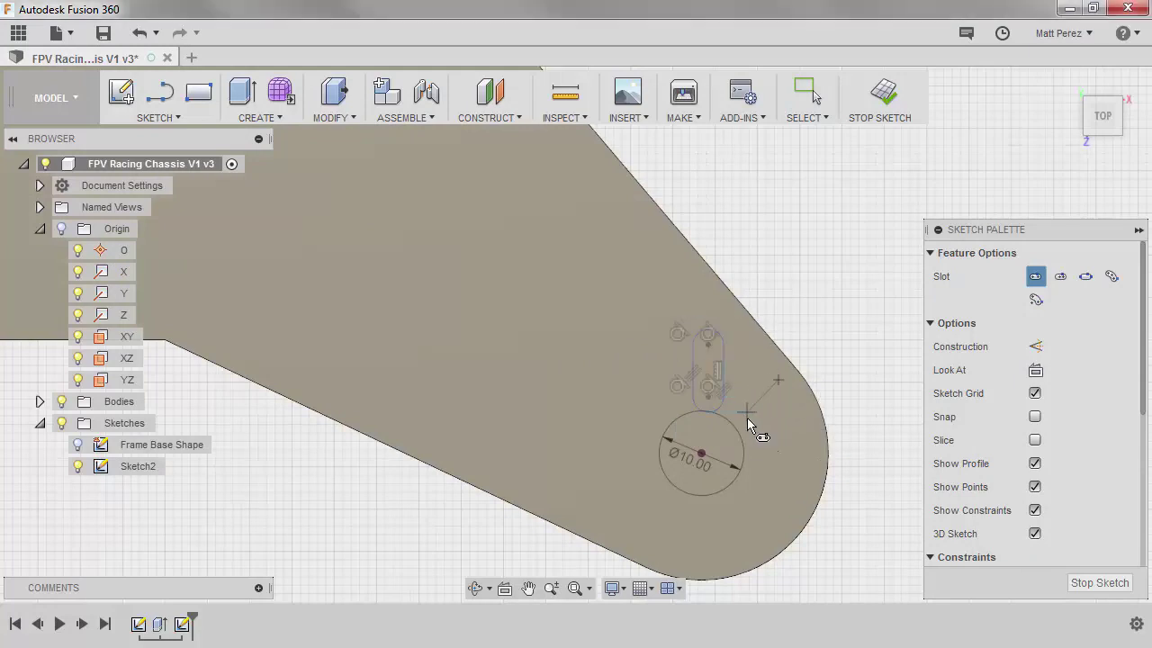
pyautogui.click(747, 417)
pyautogui.click(795, 455)
pyautogui.scroll(3, 787, 452)
pyautogui.press('Escape')
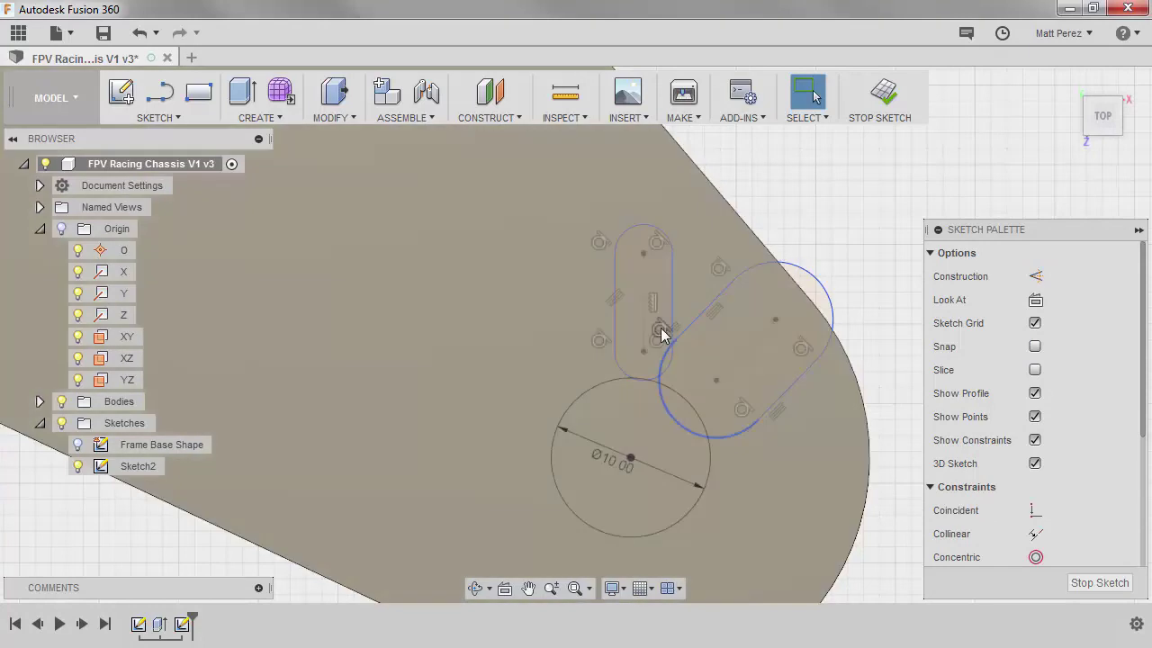
# Step: Move the angled slot outward and make the vertical slot's centre line coincident with the circle centre
pyautogui.click(1035, 440)
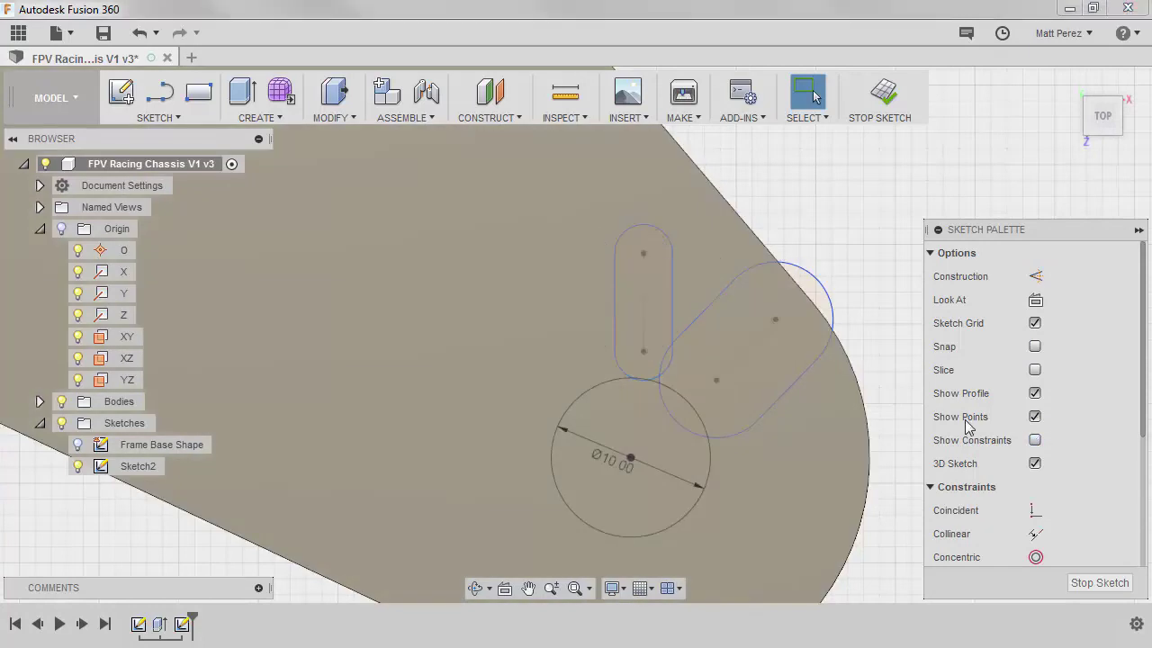
pyautogui.moveTo(765, 358); pyautogui.dragTo(812, 376)
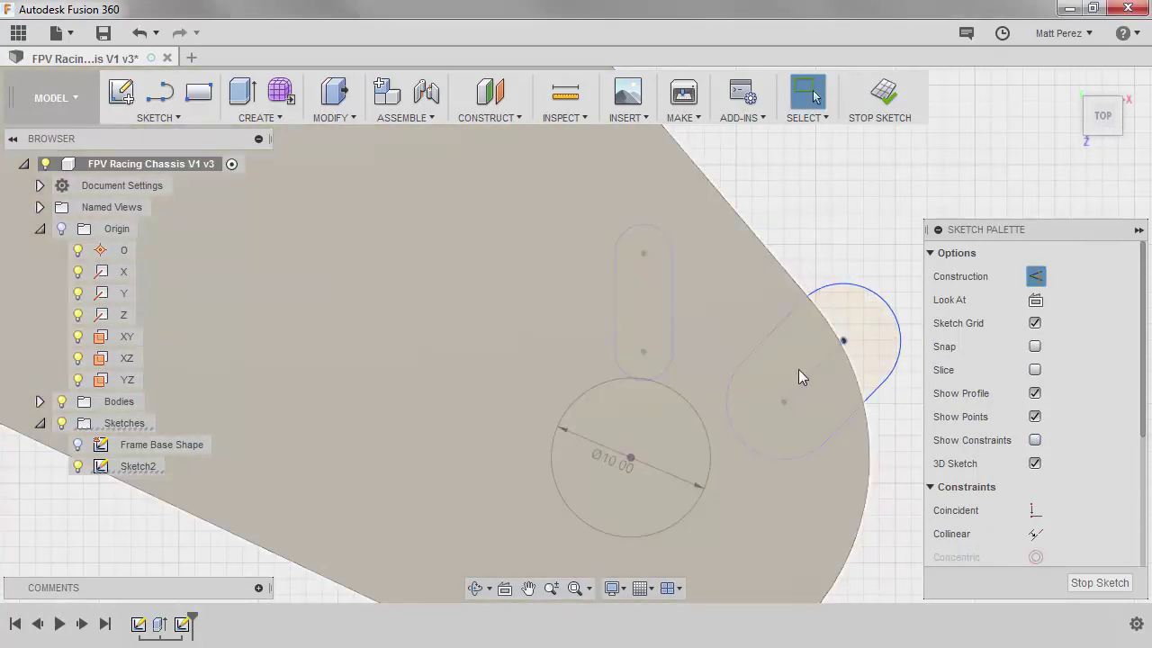
pyautogui.click(649, 298)
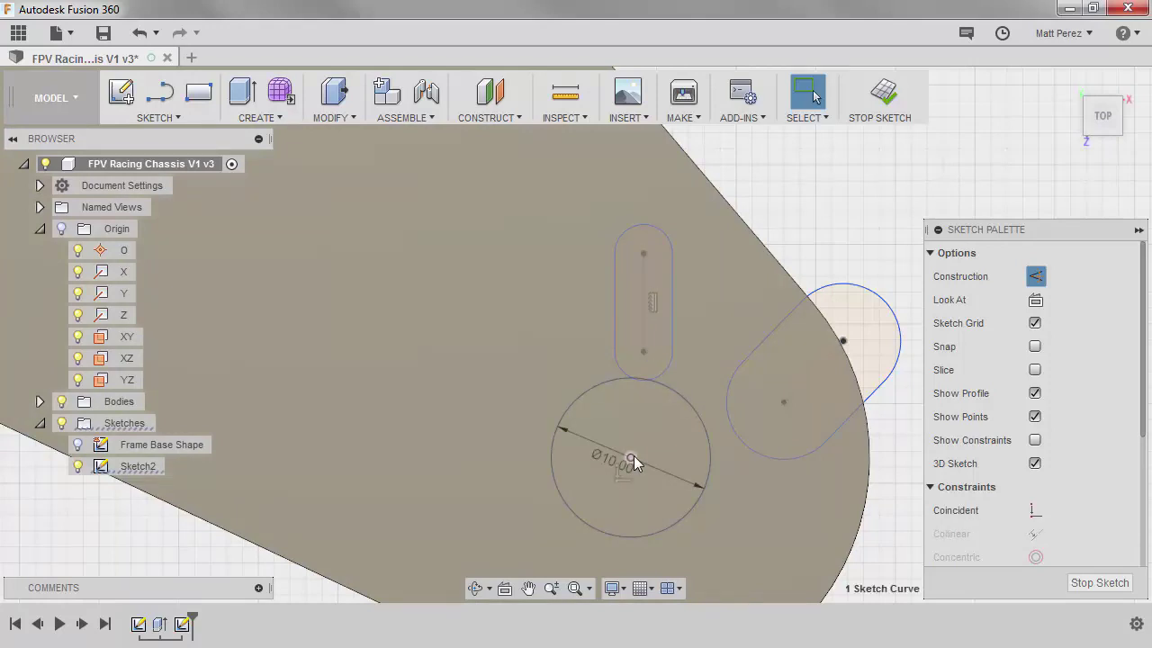
pyautogui.click(634, 457)
pyautogui.scroll(-3, 1061, 378)
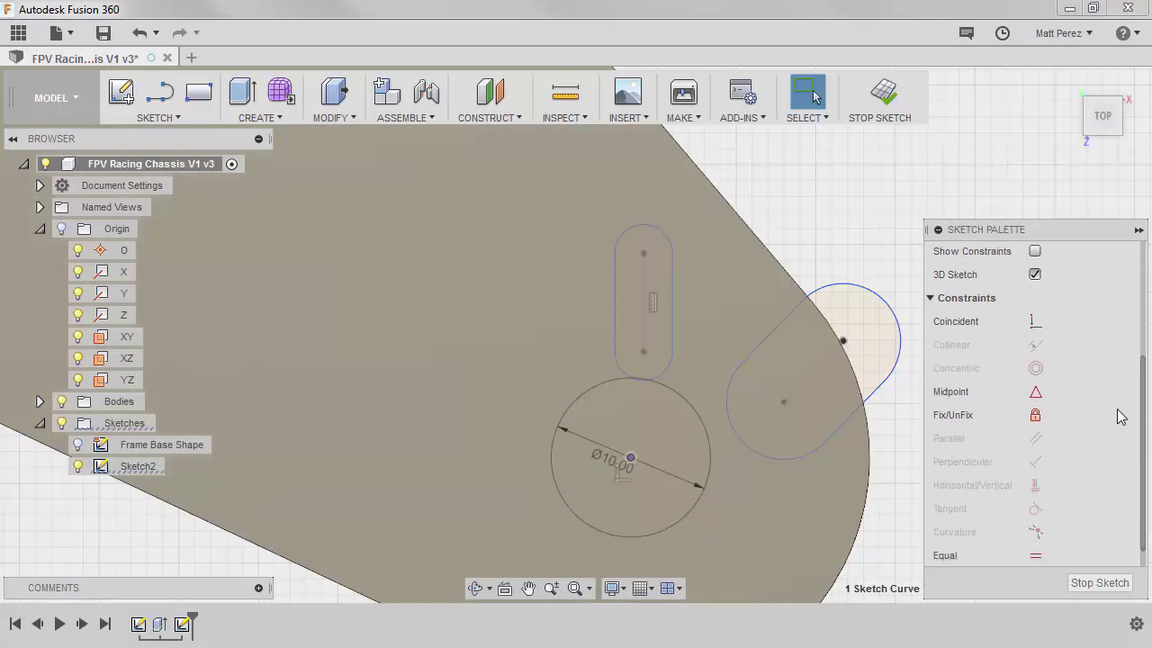
pyautogui.click(1037, 322)
pyautogui.scroll(3, 1037, 330)
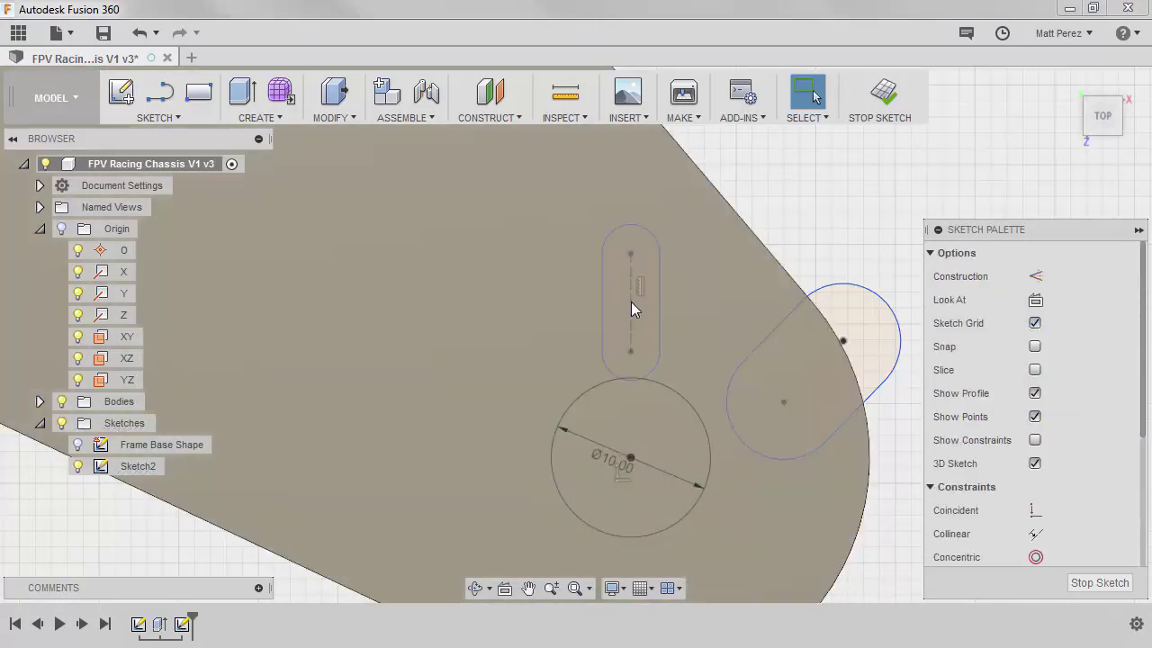
# Step: Shorten the vertical slot toward the circle, then select its centre line and the circle centre
pyautogui.click(631, 301)
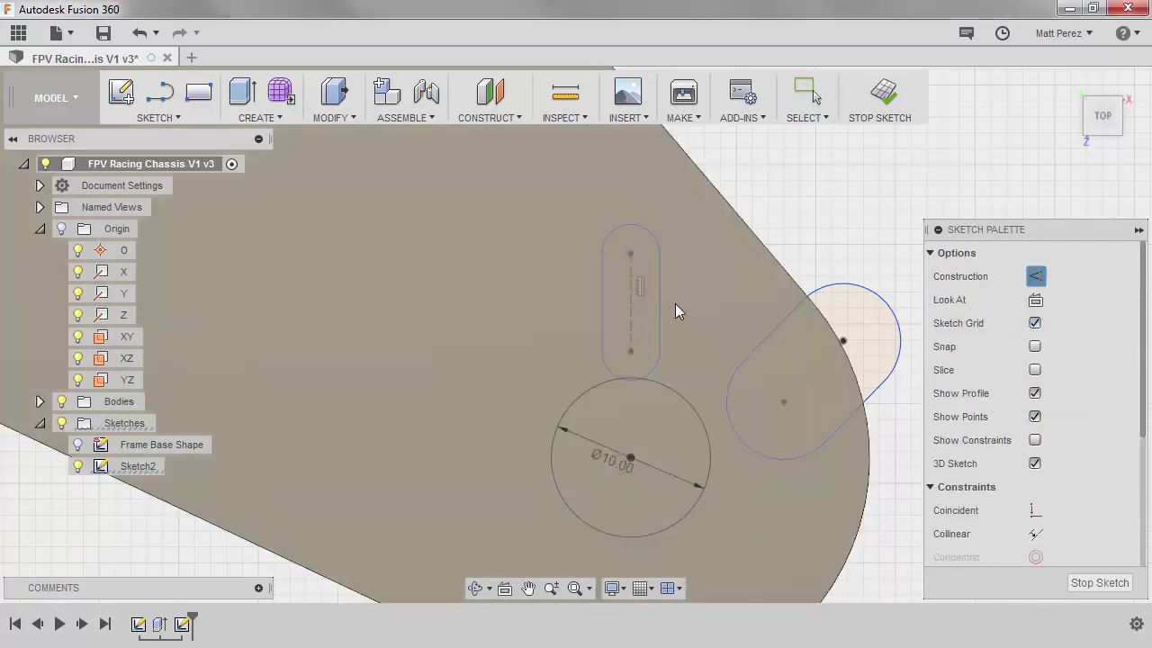
pyautogui.moveTo(630, 254); pyautogui.dragTo(633, 198)
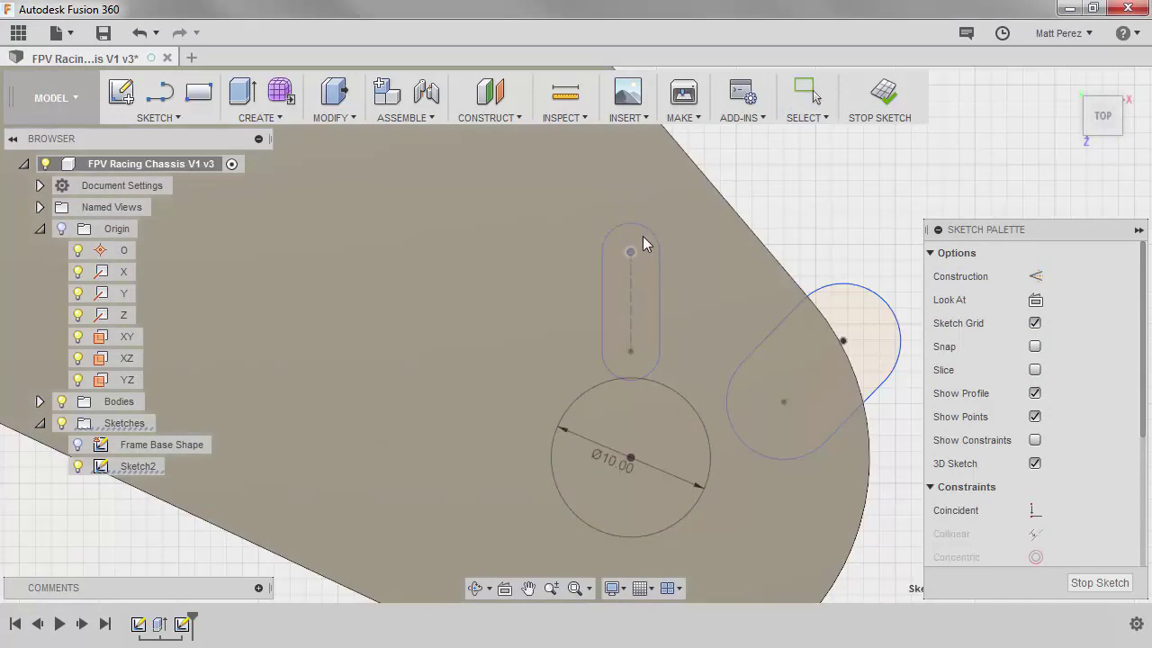
pyautogui.moveTo(641, 241); pyautogui.dragTo(627, 355)
pyautogui.click(630, 321)
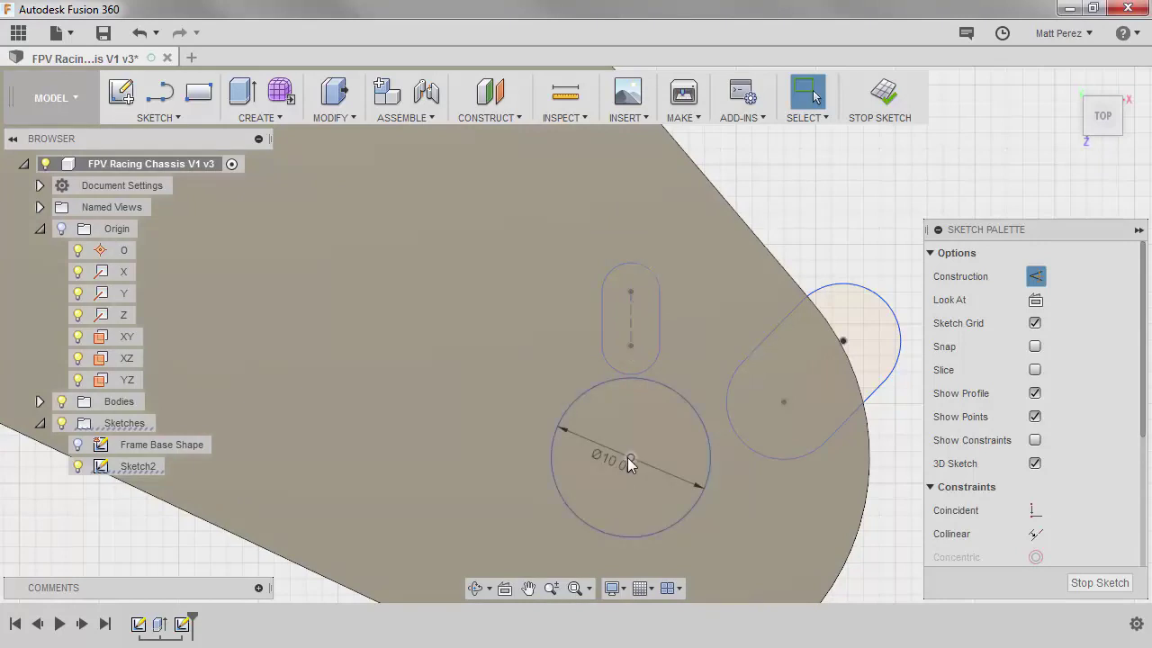
pyautogui.click(627, 455)
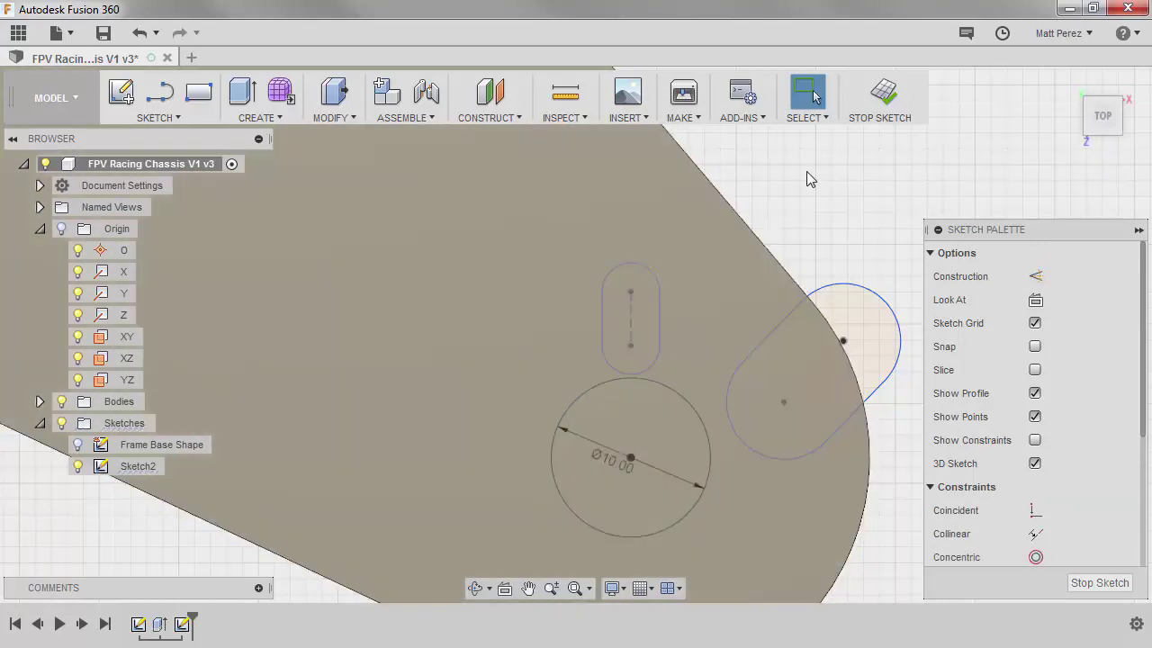
# Step: Dimension the vertical slot's end arc to R1.5
pyautogui.press('d')
pyautogui.click(648, 265)
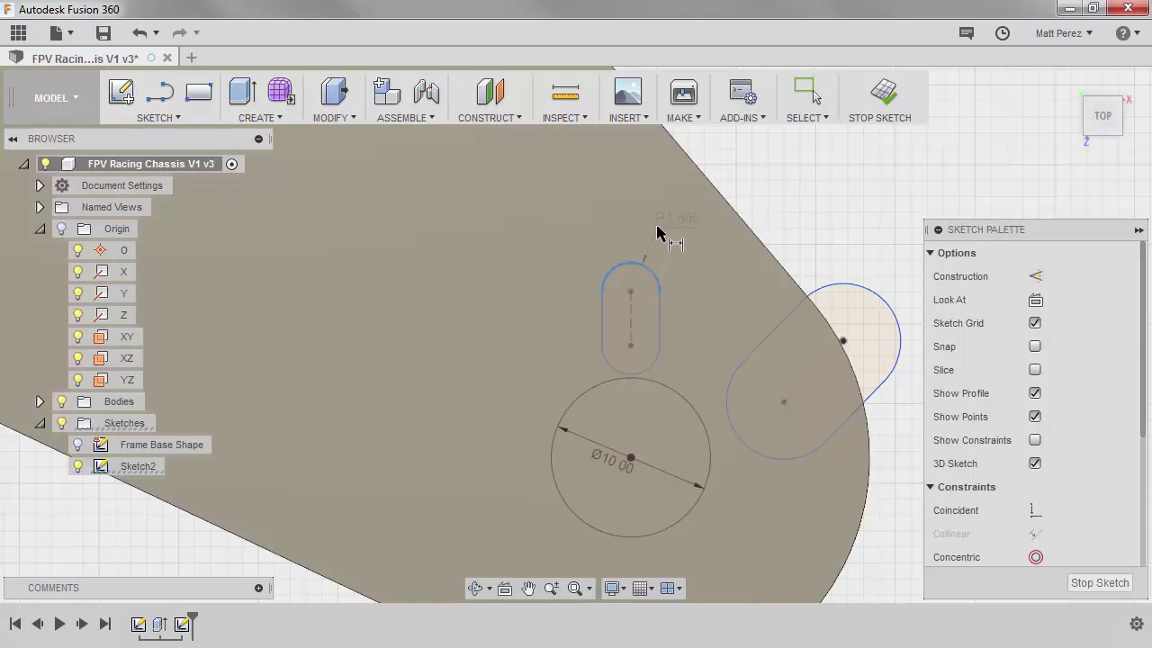
pyautogui.click(660, 223)
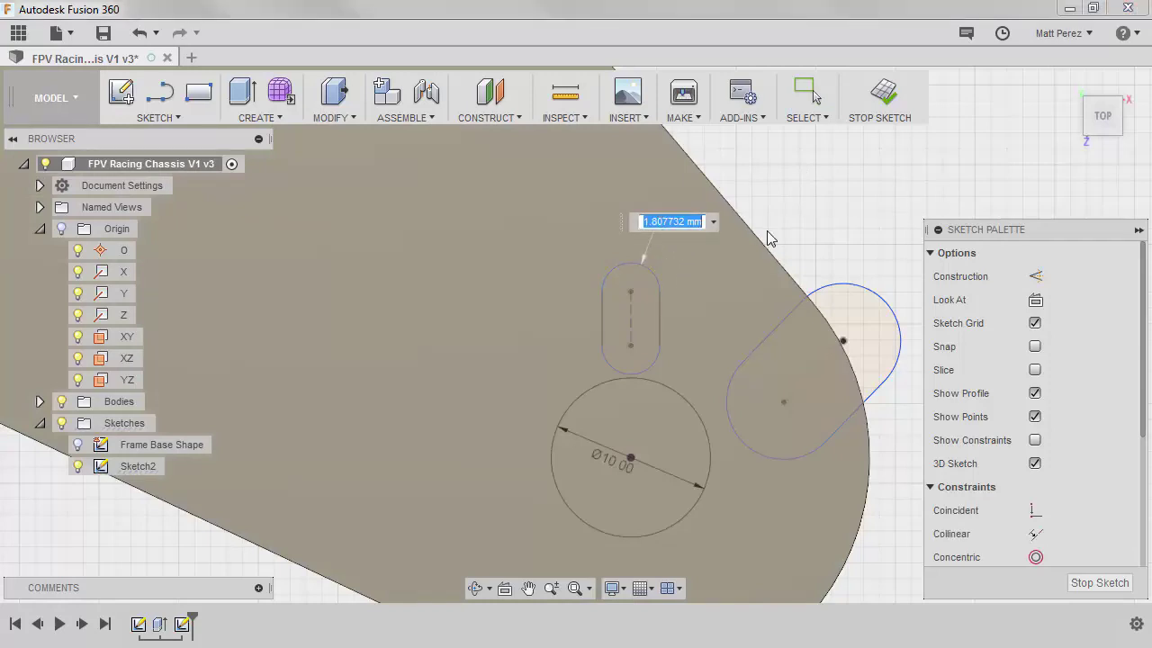
pyautogui.write('1.5')
pyautogui.press('Return')
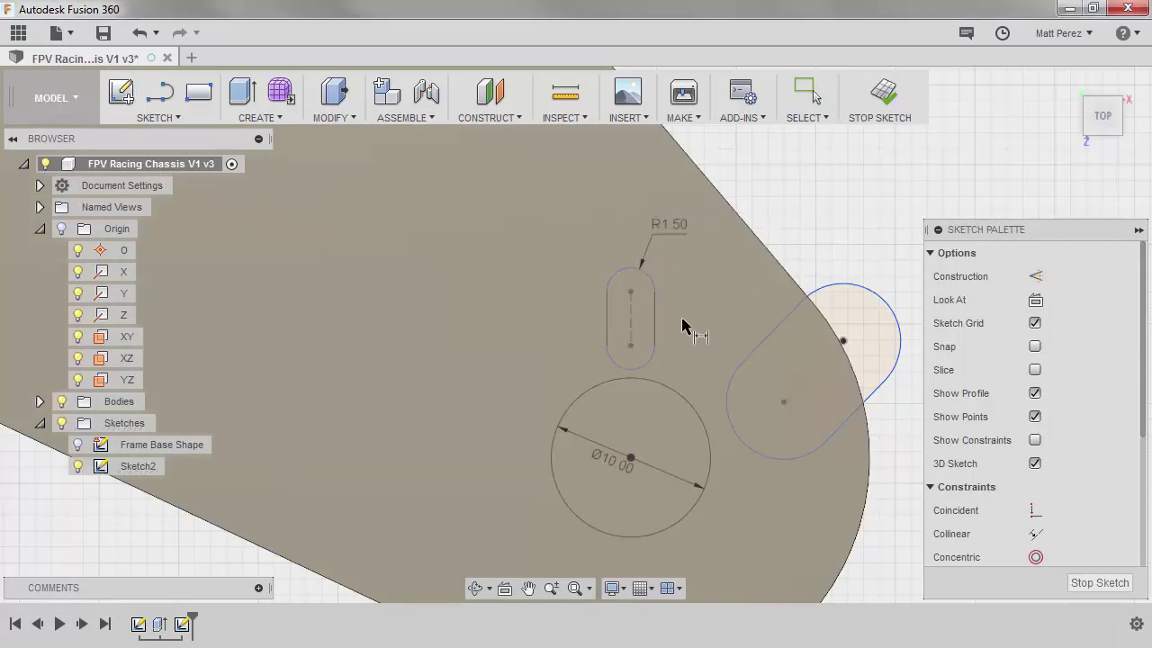
# Step: Dimension the slot ends 7 mm and 12 mm above the circle centre, then pick the angled slot's arc
pyautogui.click(631, 346)
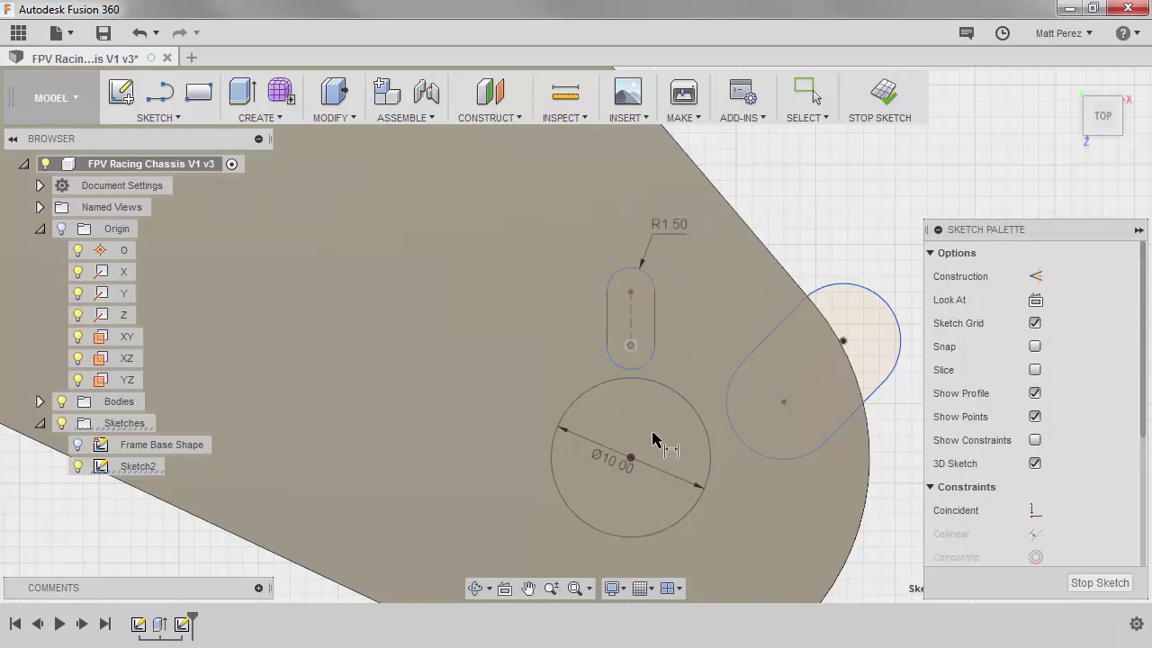
pyautogui.click(631, 458)
pyautogui.click(653, 411)
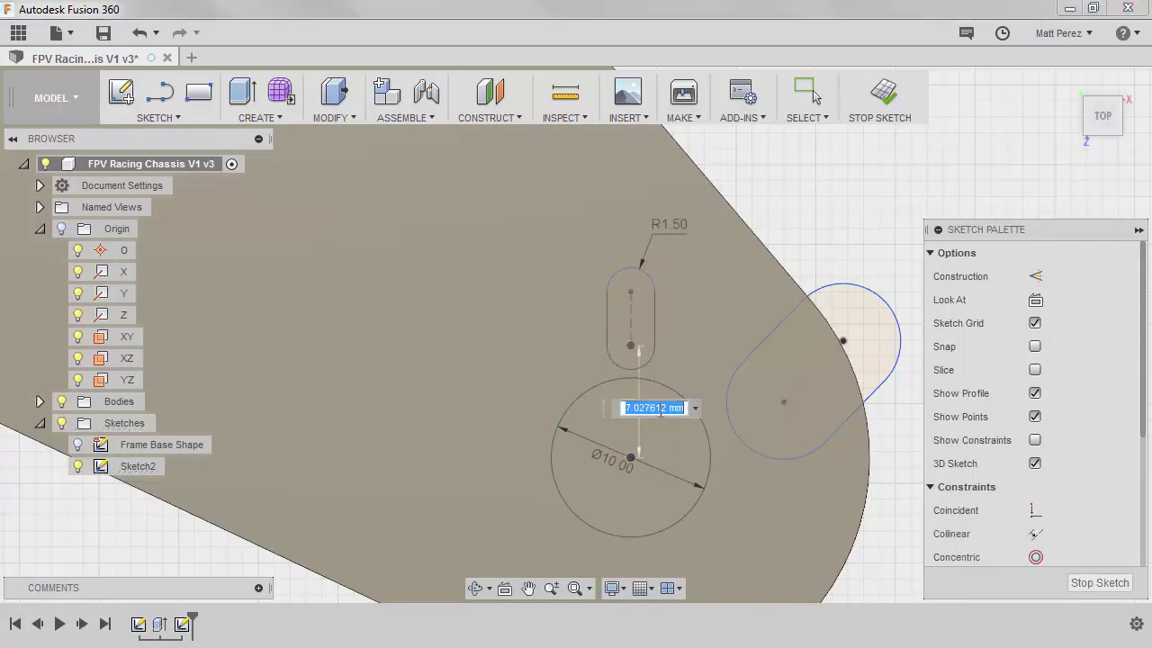
pyautogui.write('7')
pyautogui.press('Return')
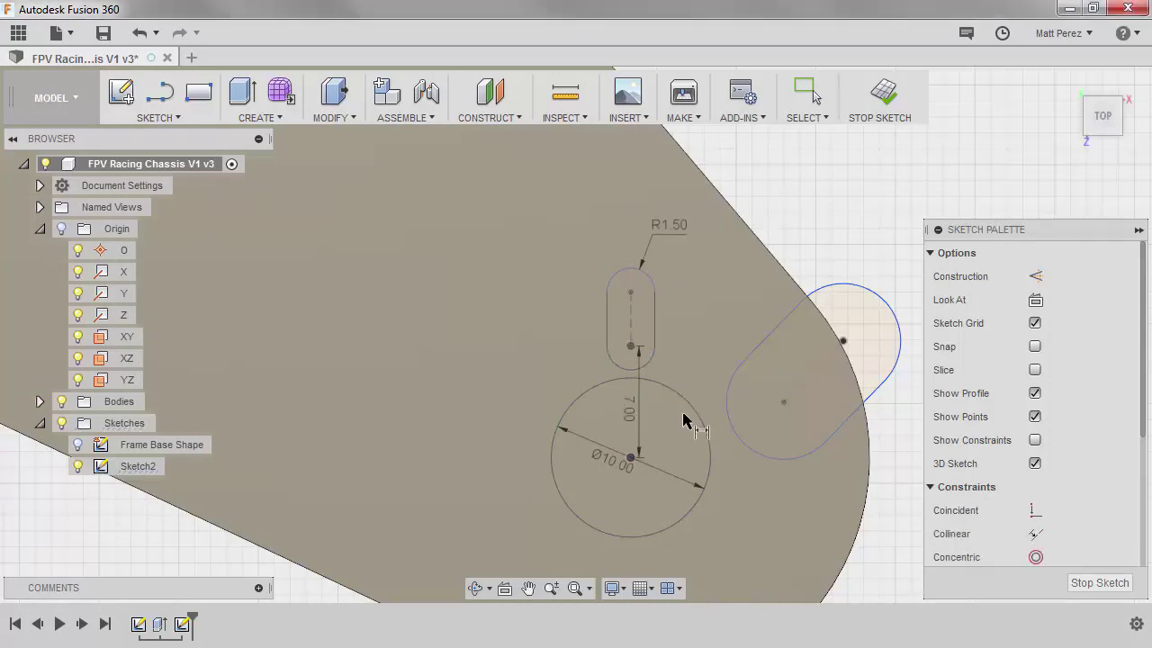
pyautogui.click(631, 292)
pyautogui.click(631, 458)
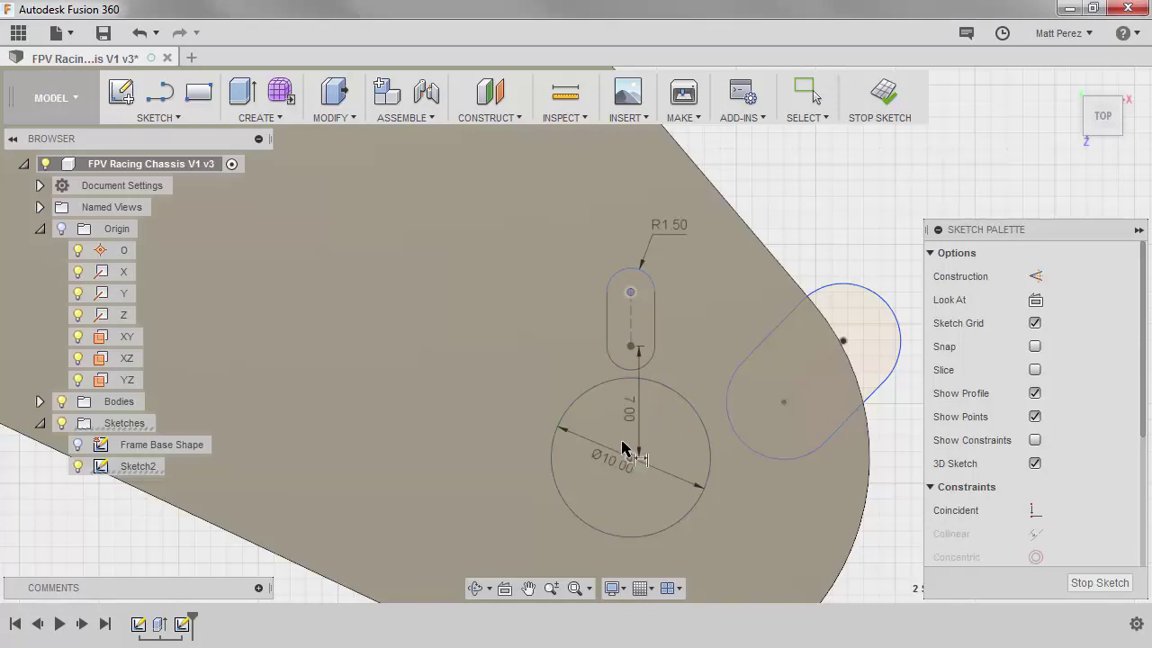
pyautogui.click(611, 407)
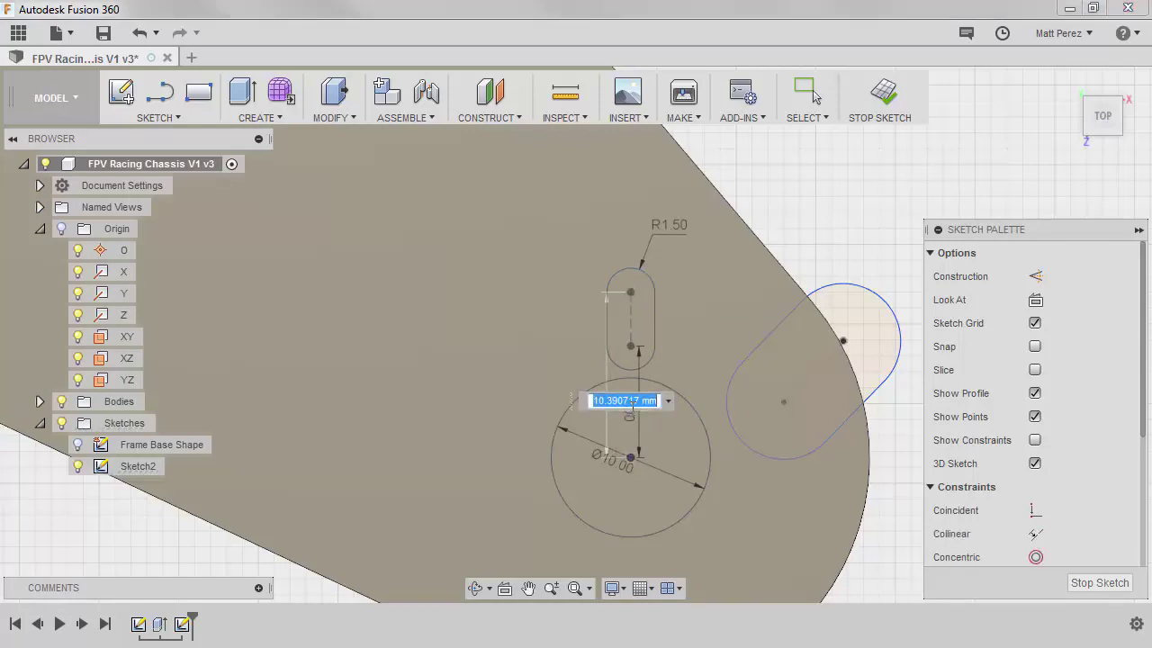
pyautogui.write('12')
pyautogui.press('Return')
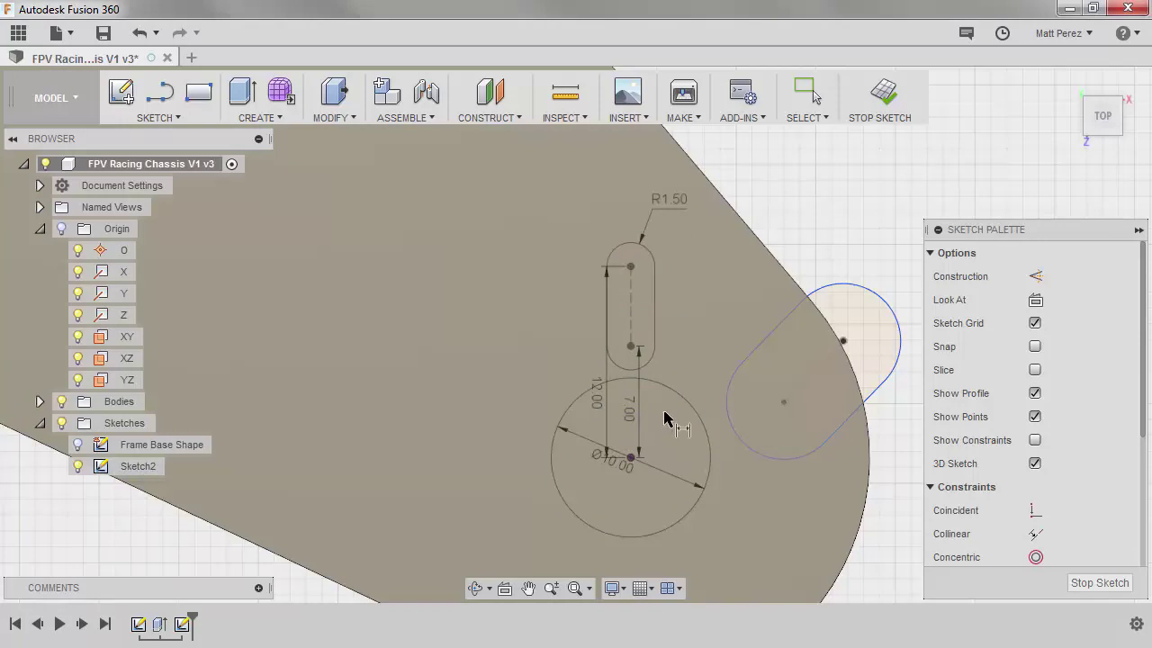
pyautogui.click(707, 436)
pyautogui.click(758, 458)
# Step: Set the angled slot's end radius to R1.25
pyautogui.click(769, 493)
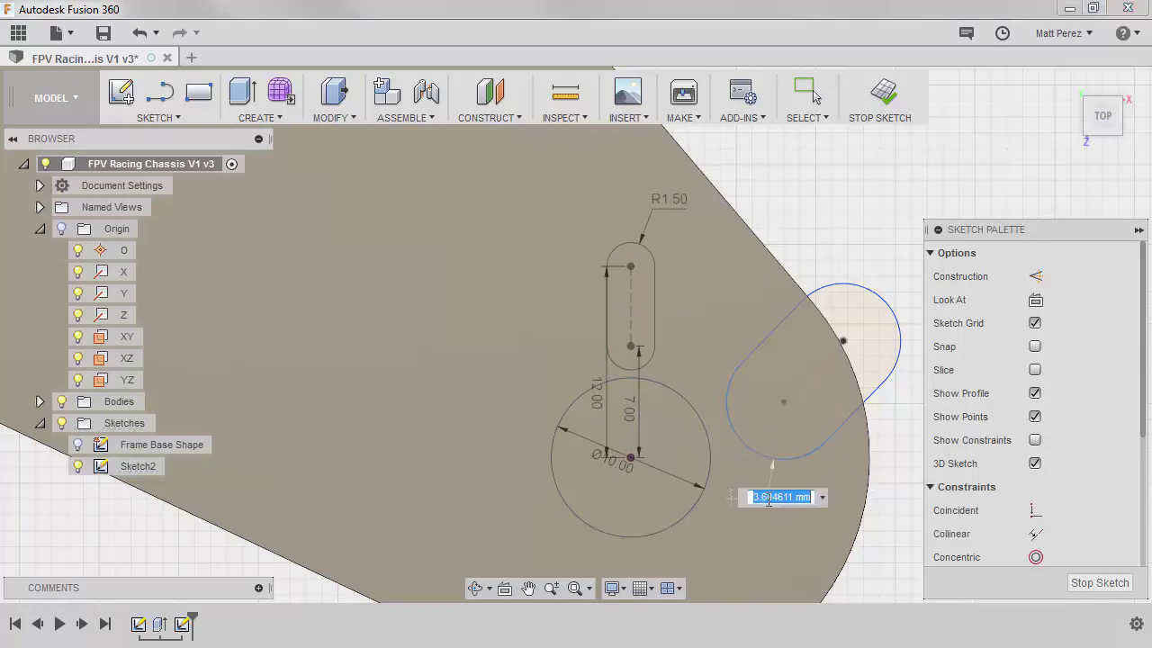
pyautogui.write('1.25')
pyautogui.press('Return')
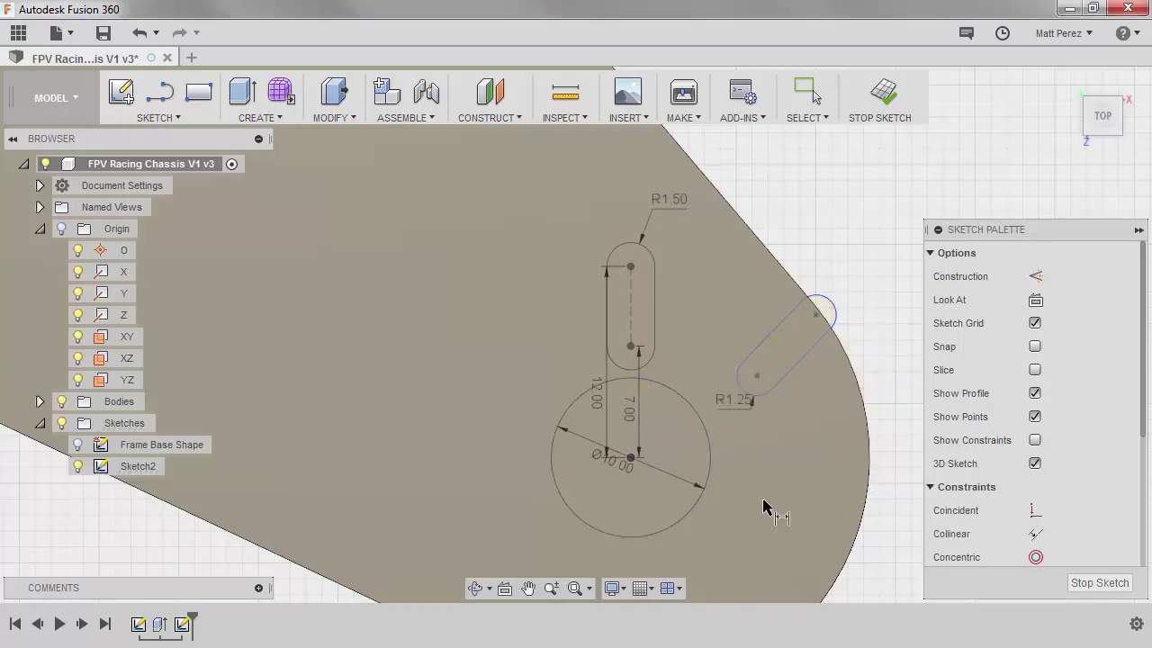
pyautogui.press('Escape')
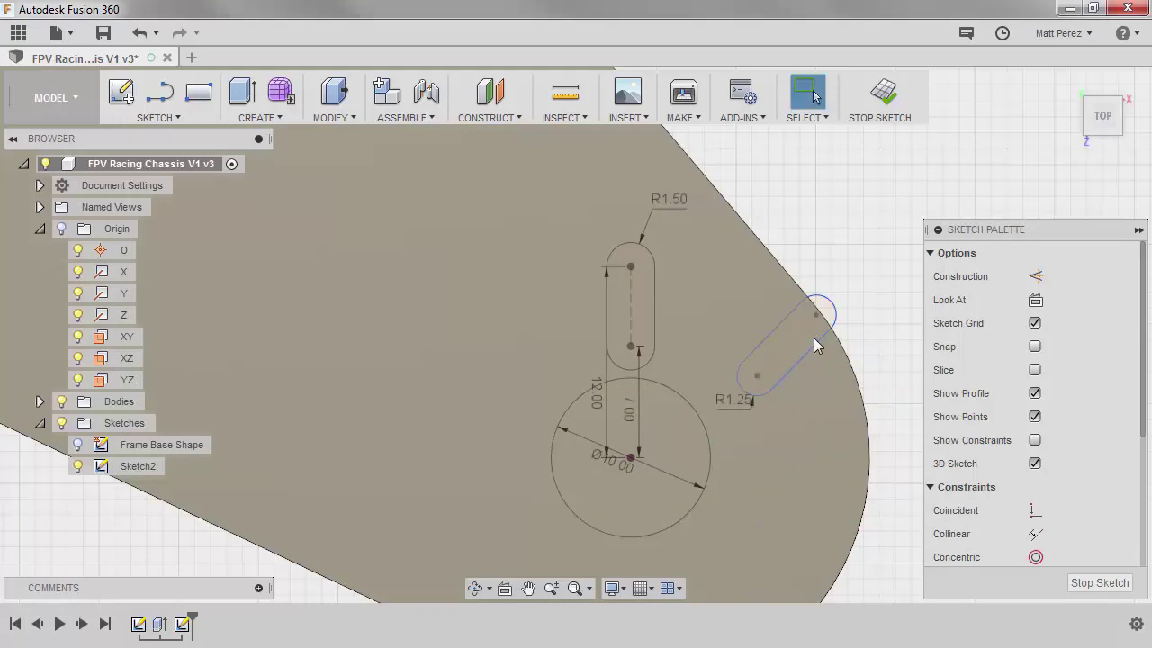
# Step: Make the angled slot's centre line coincident with the circle centre and drag it inward
pyautogui.click(804, 328)
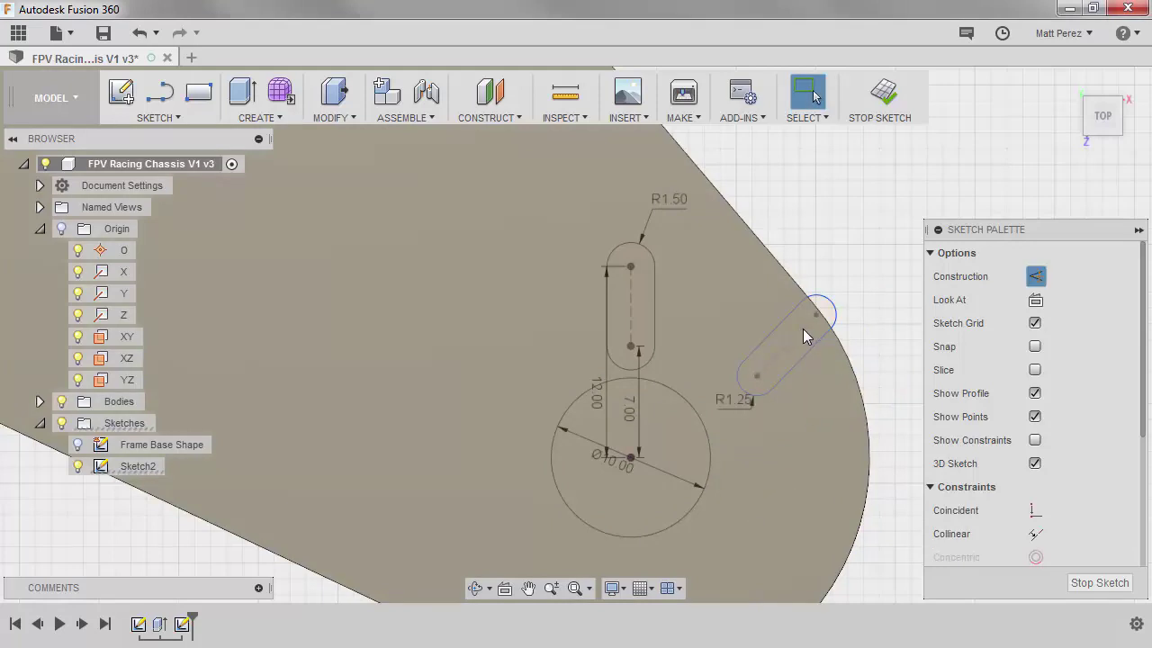
pyautogui.keyDown('ctrl'); pyautogui.click(630, 457); pyautogui.keyUp('ctrl')
pyautogui.click(1036, 511)
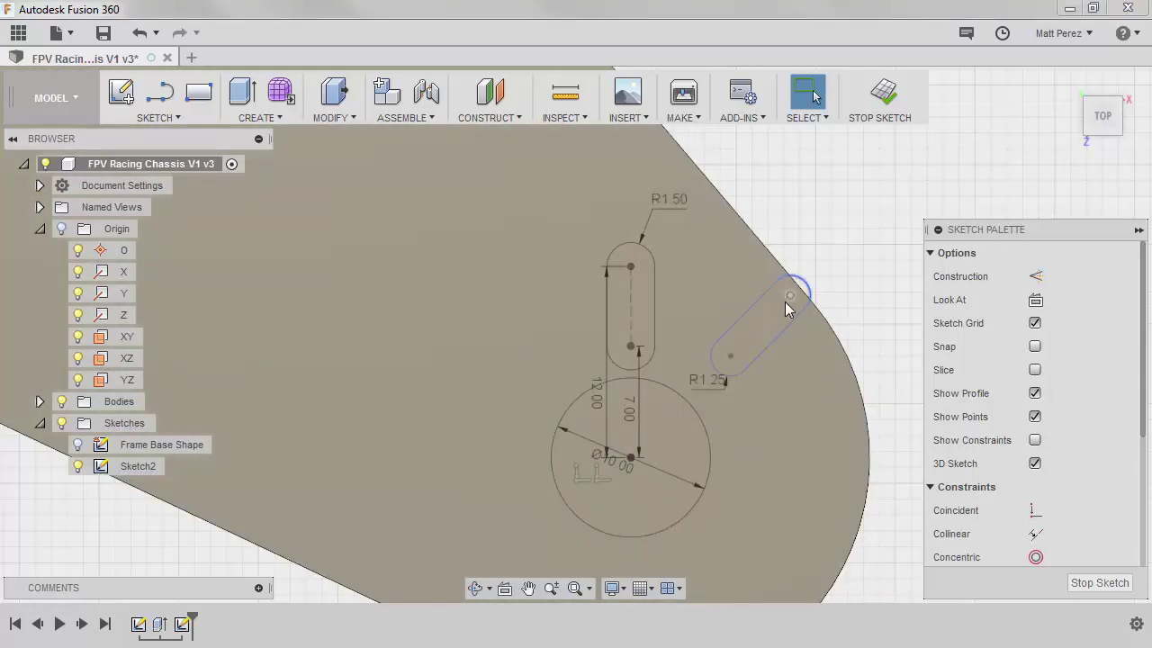
pyautogui.moveTo(783, 304); pyautogui.dragTo(820, 339)
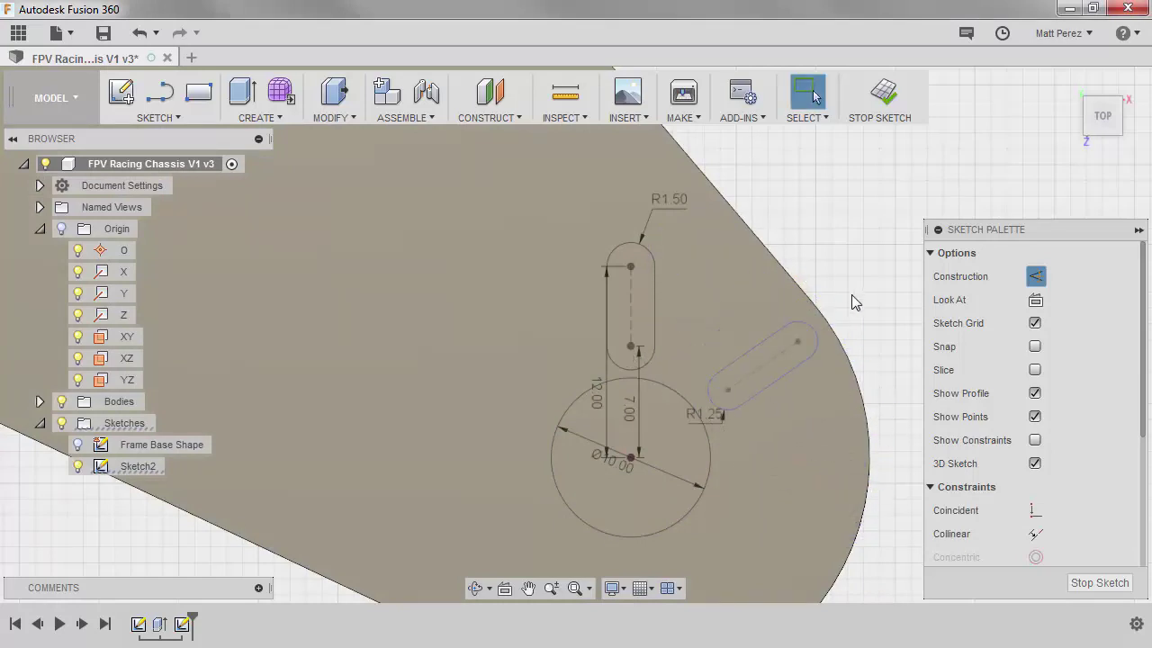
# Step: Dimension the angled slot's lower and upper ends 5 mm and 10 mm from the hub circle centre
pyautogui.press('d')
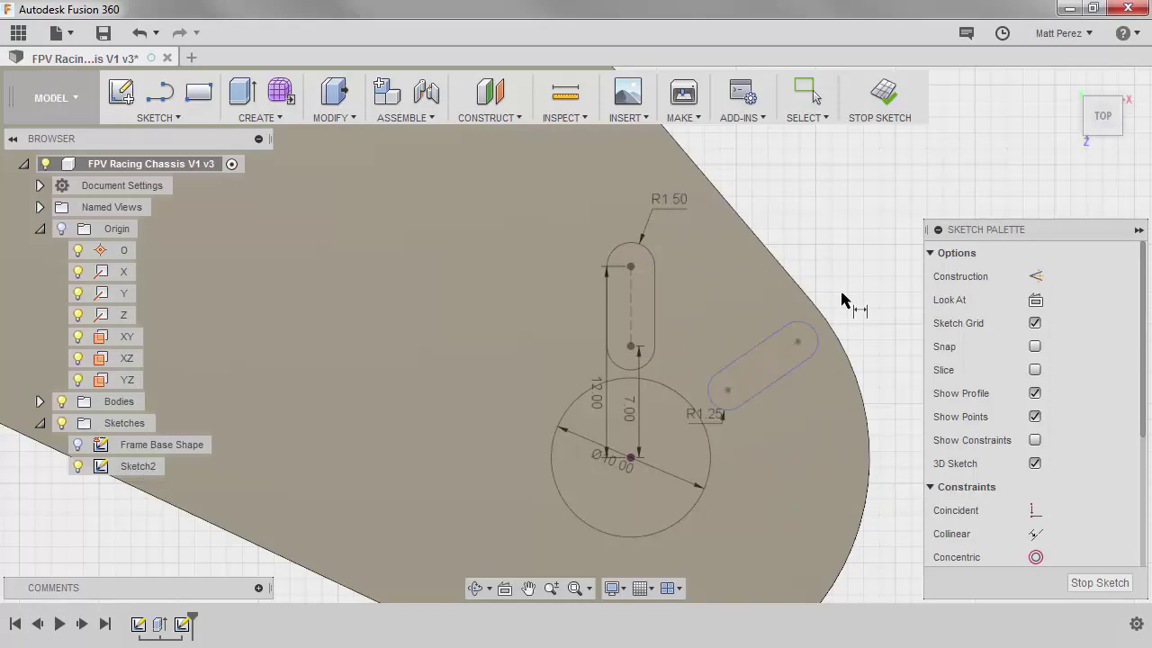
pyautogui.click(727, 389)
pyautogui.click(629, 459)
pyautogui.click(762, 480)
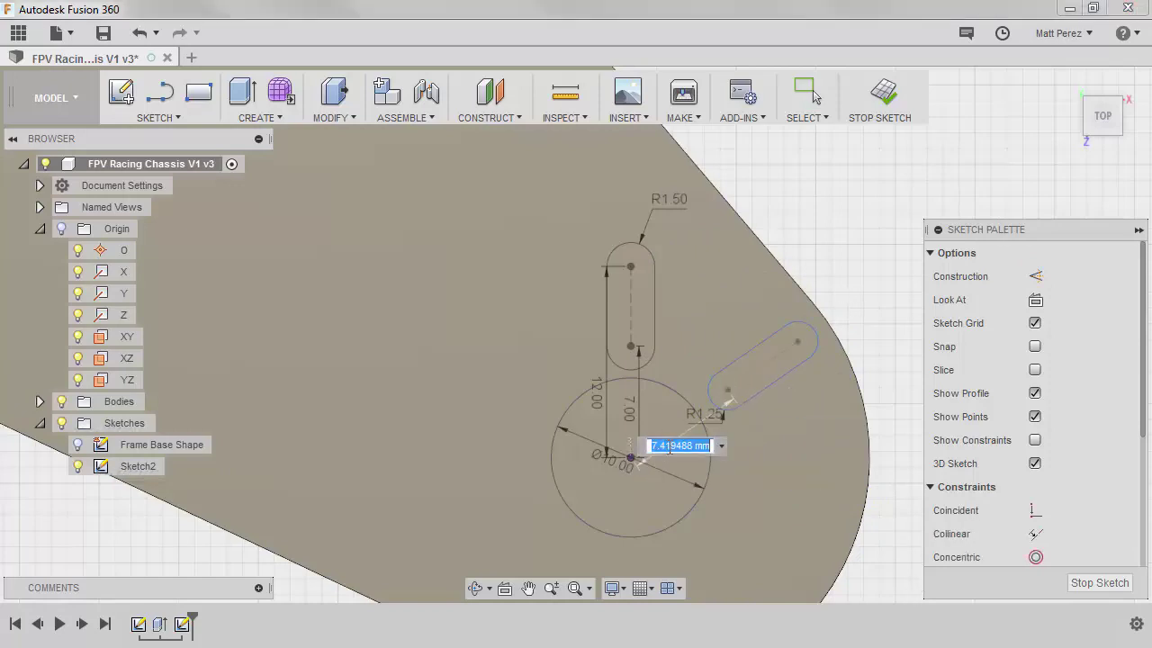
pyautogui.write('5')
pyautogui.press('Return')
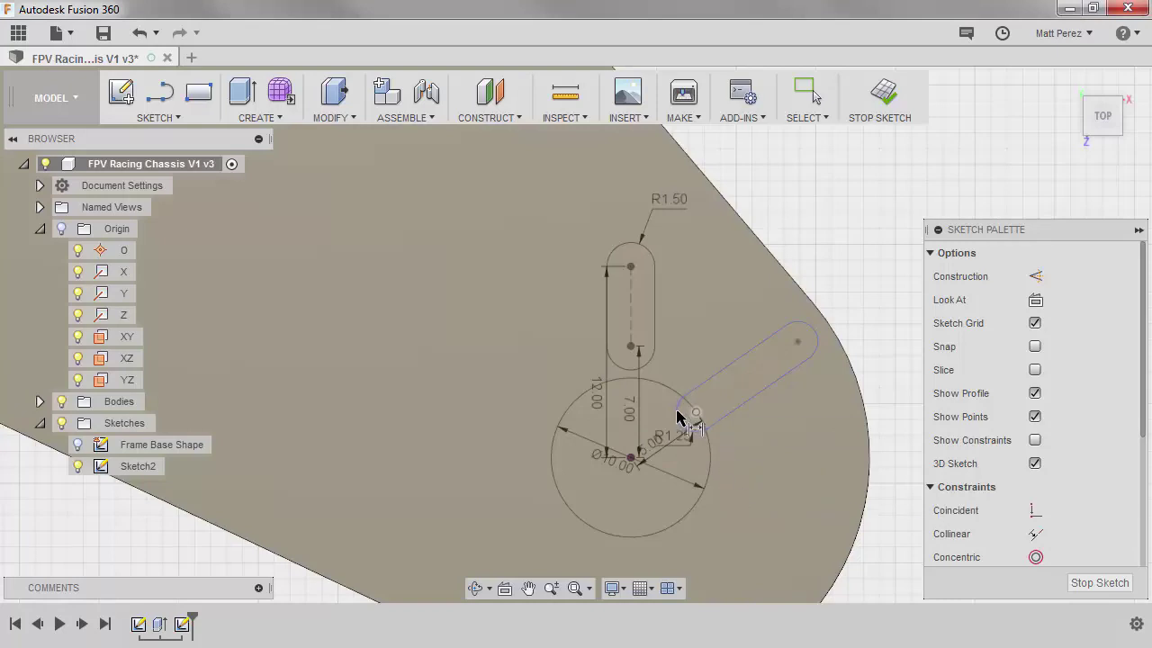
pyautogui.click(798, 342)
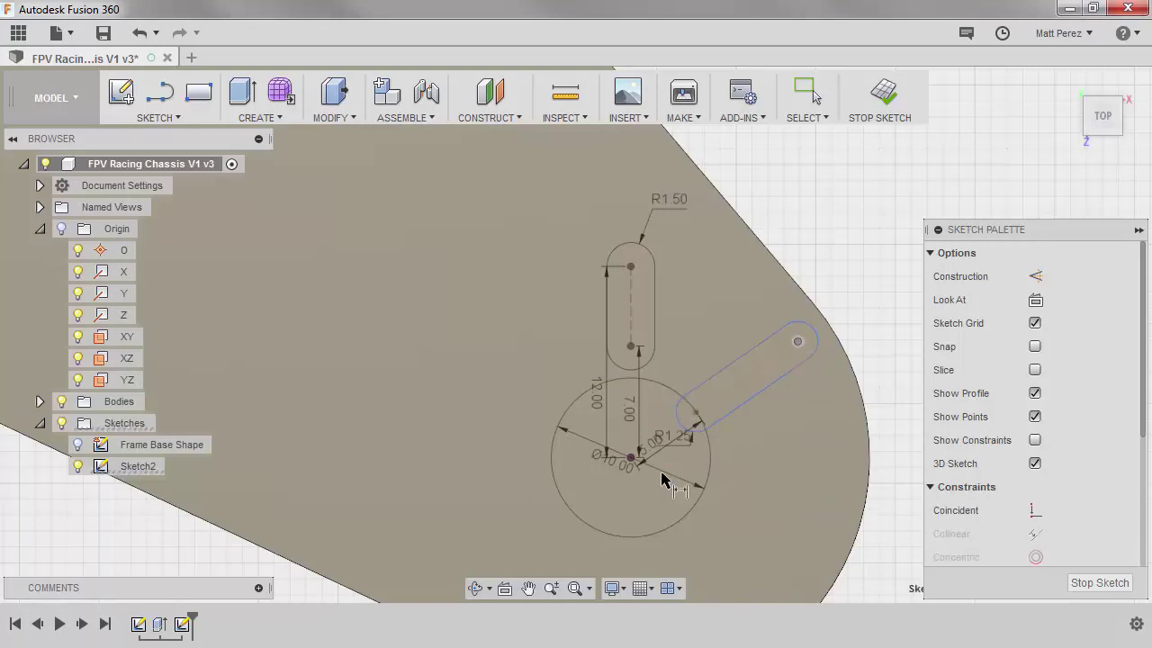
pyautogui.keyDown('shift'); pyautogui.click(630, 458); pyautogui.keyUp('shift')
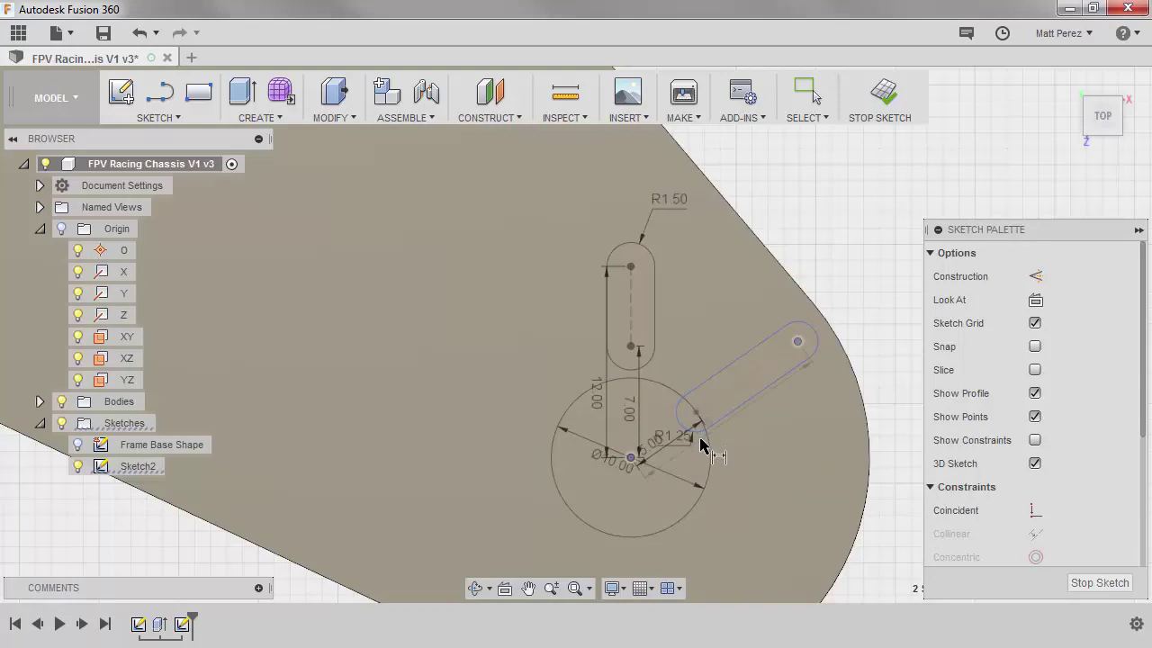
pyautogui.click(701, 439)
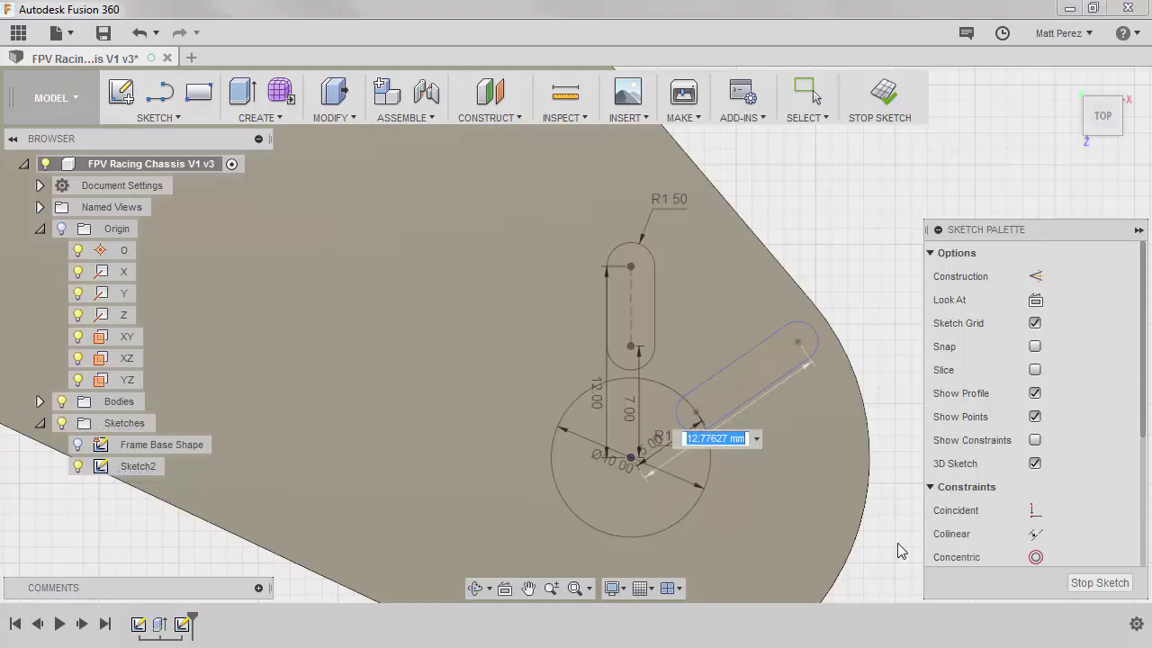
pyautogui.write('10')
pyautogui.press('Return')
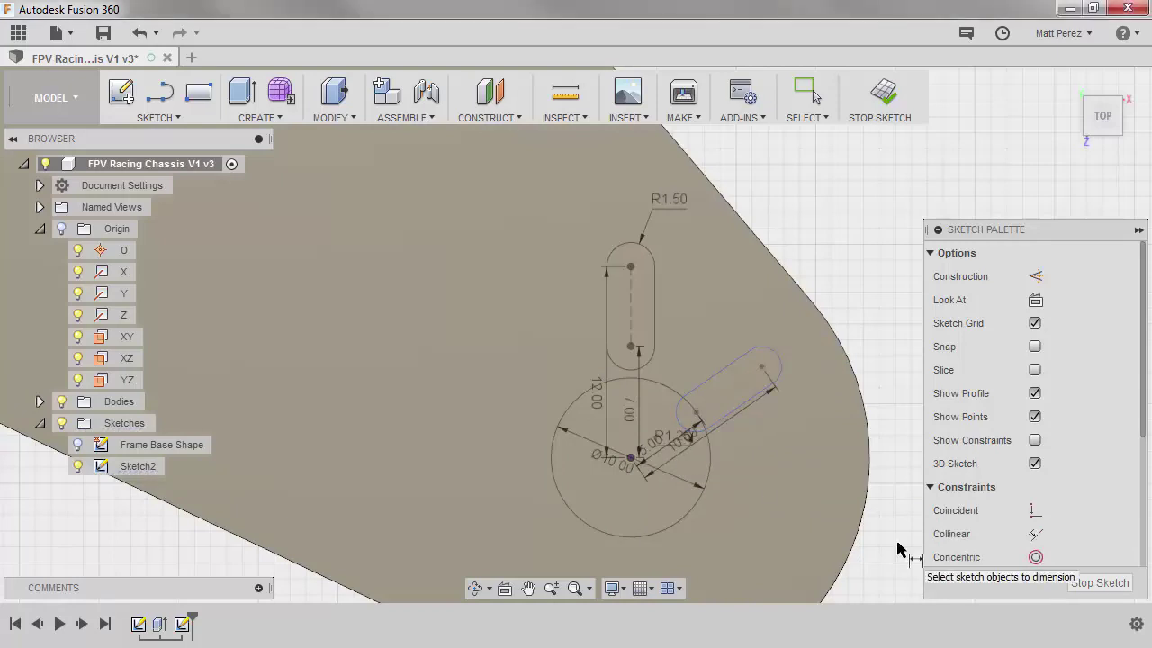
pyautogui.press('Escape')
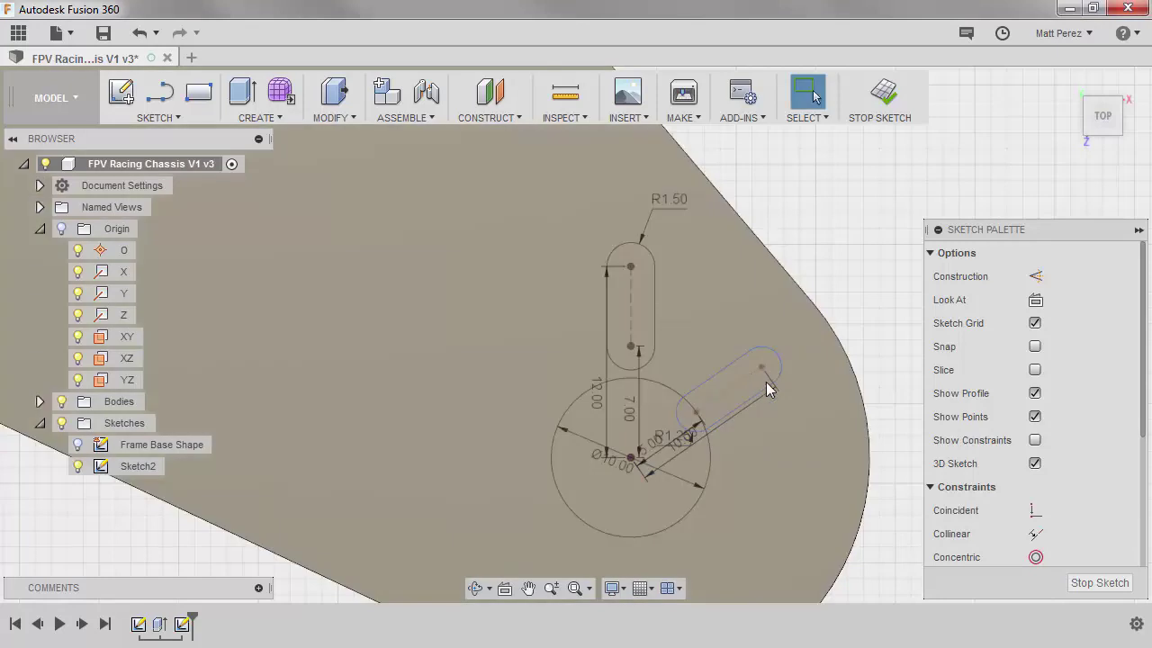
# Step: Swing the diagonal slot around the hub and dimension it at 45° to the vertical slot
pyautogui.moveTo(765, 382); pyautogui.dragTo(739, 281)
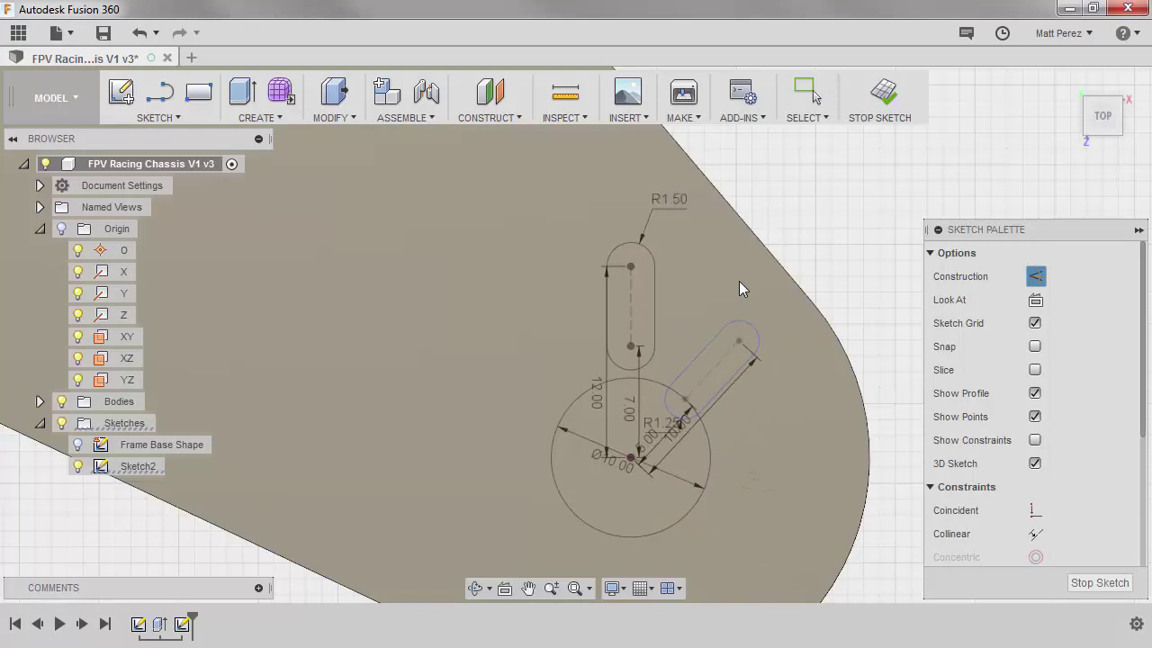
pyautogui.click(817, 216)
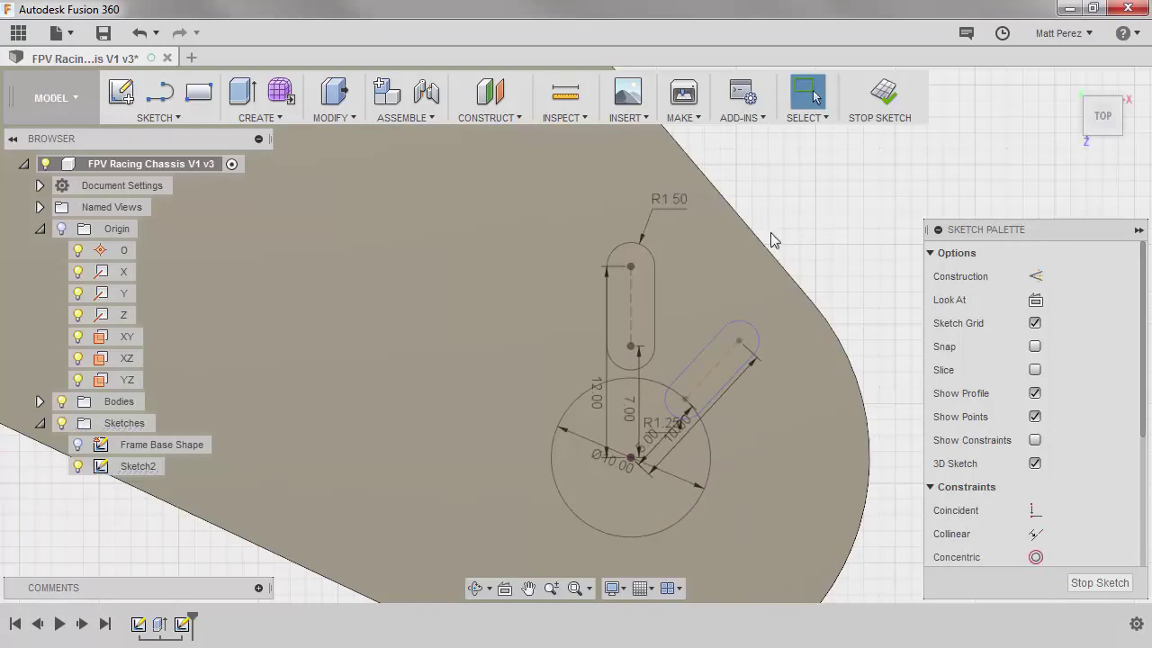
pyautogui.click(717, 368)
pyautogui.click(631, 309)
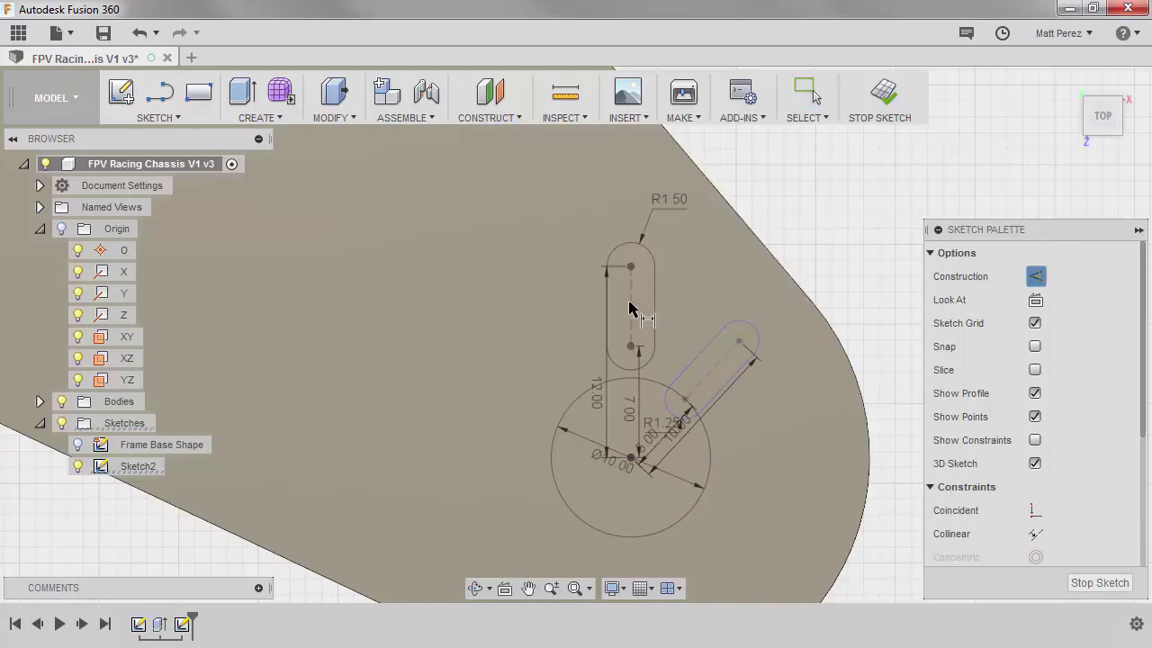
pyautogui.click(692, 319)
pyautogui.write('45')
pyautogui.press('Return')
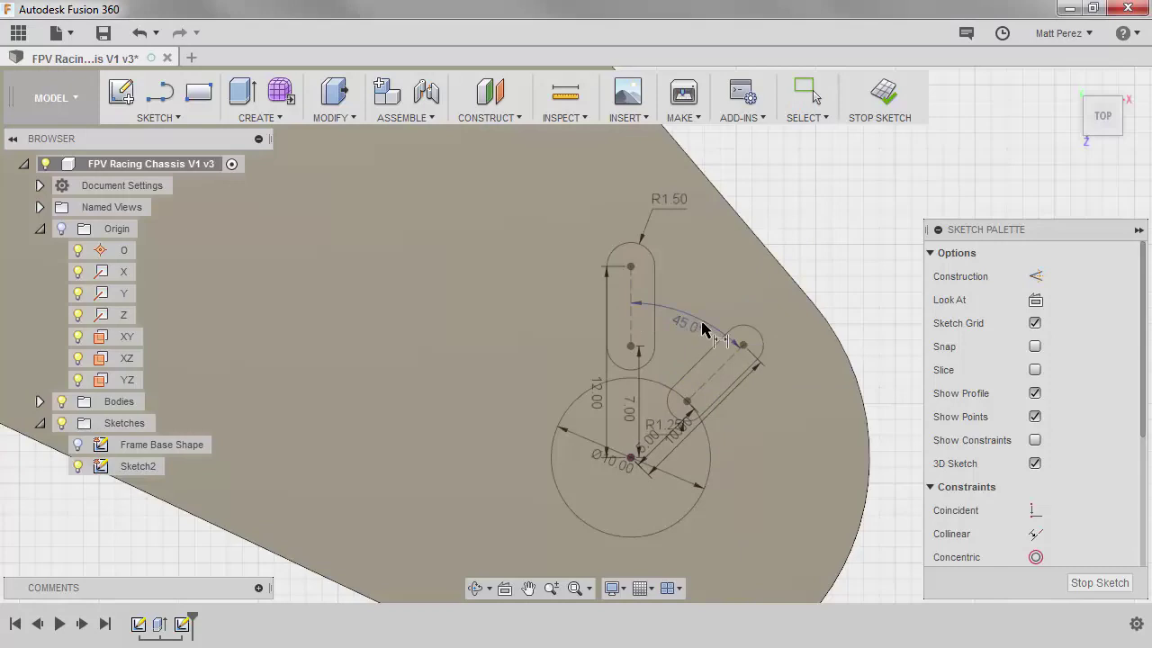
pyautogui.scroll(-4, 704, 330)
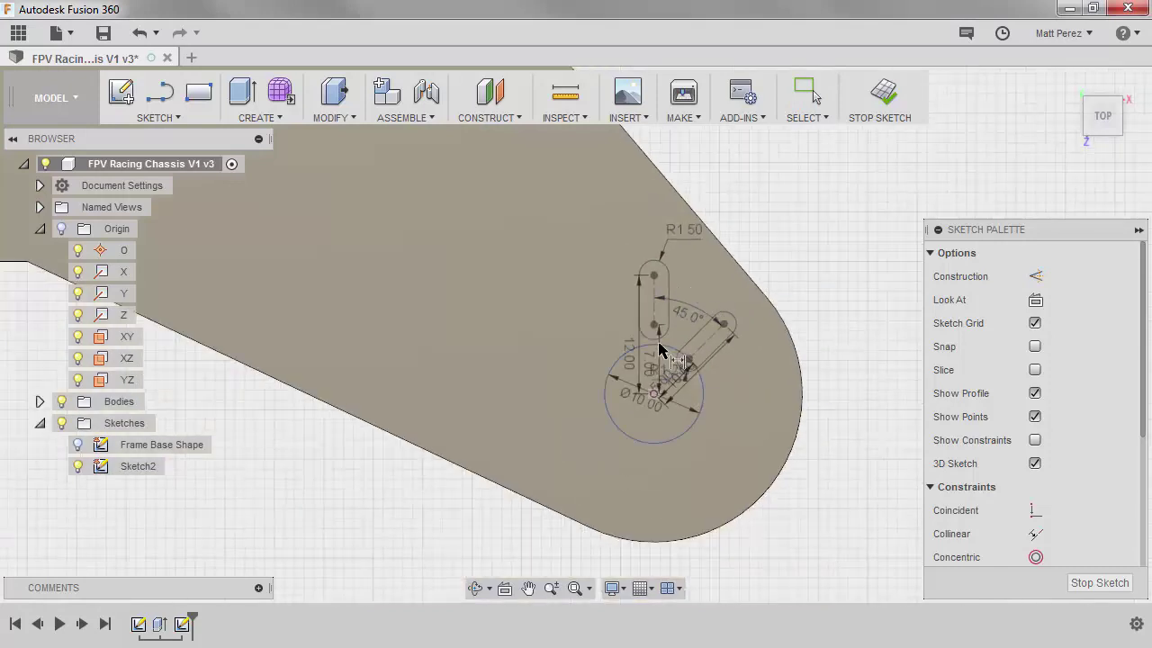
pyautogui.scroll(4, 711, 321)
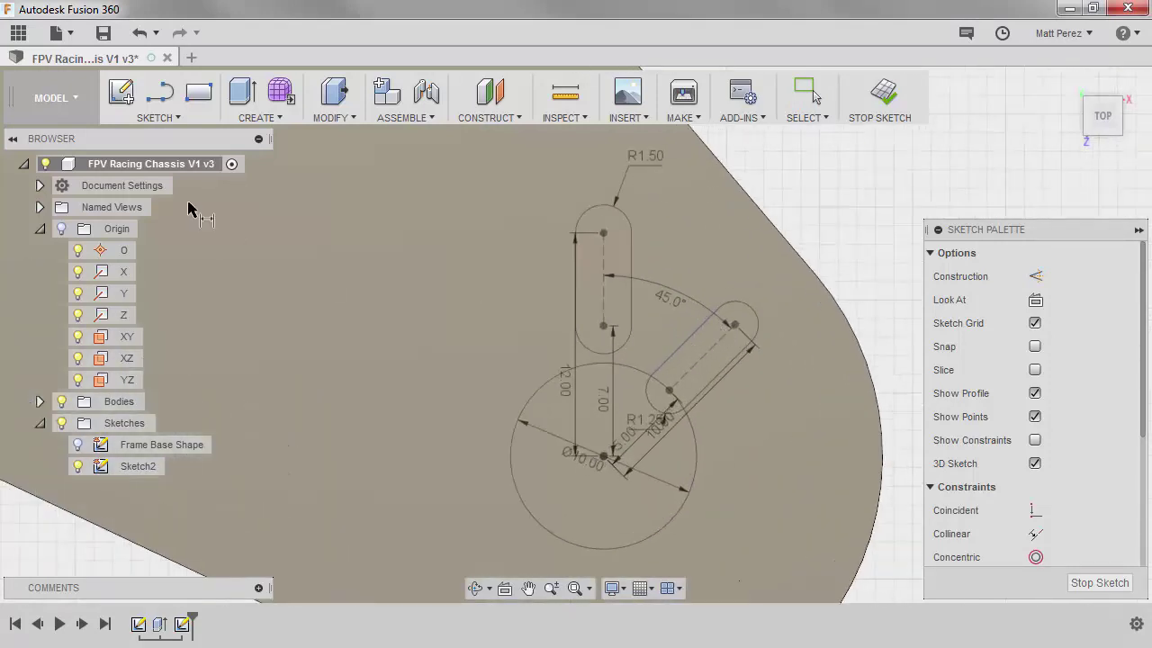
# Step: Circular-pattern the vertical and diagonal slots, quantity 4, around the hub circle's centre point
pyautogui.click(175, 117)
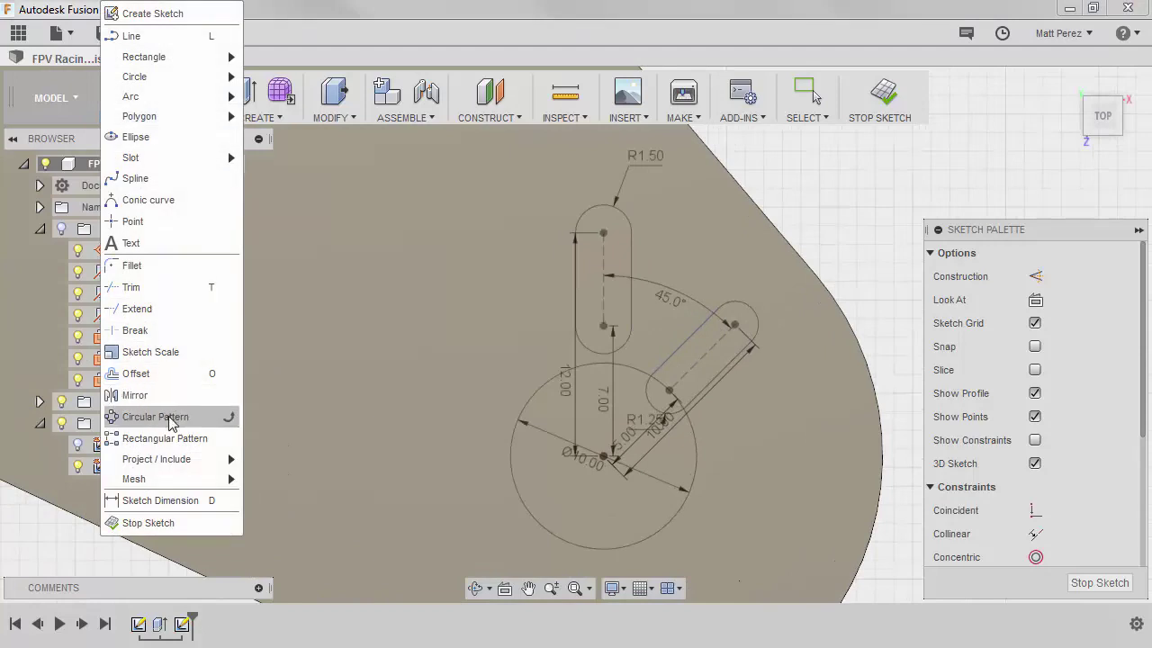
pyautogui.click(154, 417)
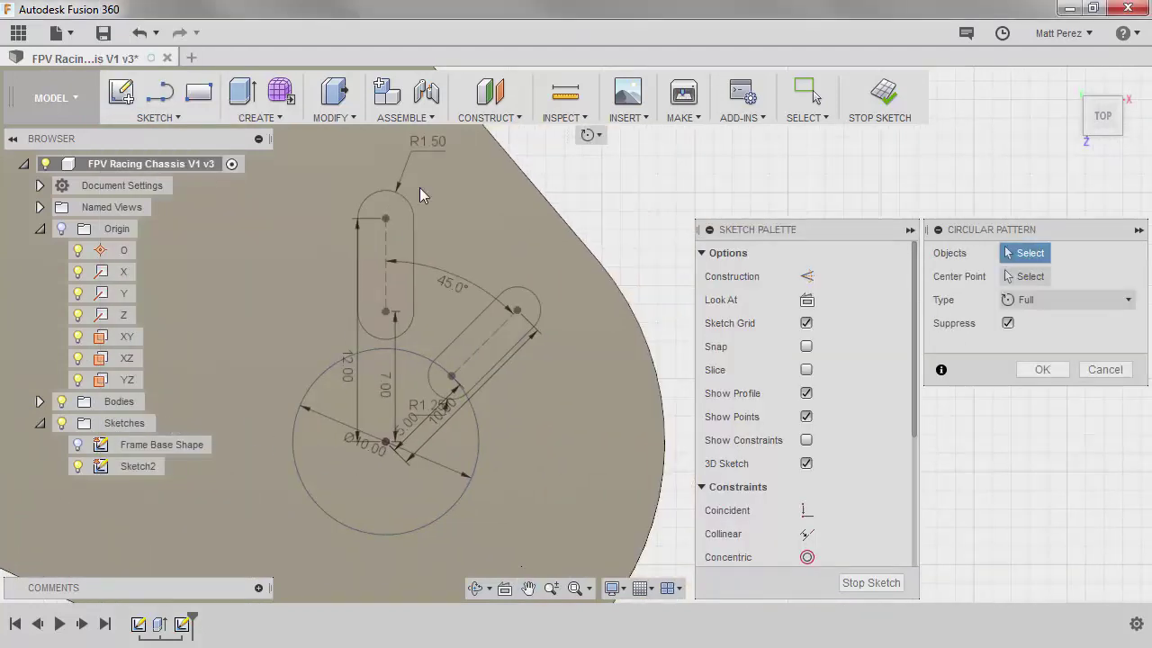
pyautogui.click(379, 195)
pyautogui.click(413, 268)
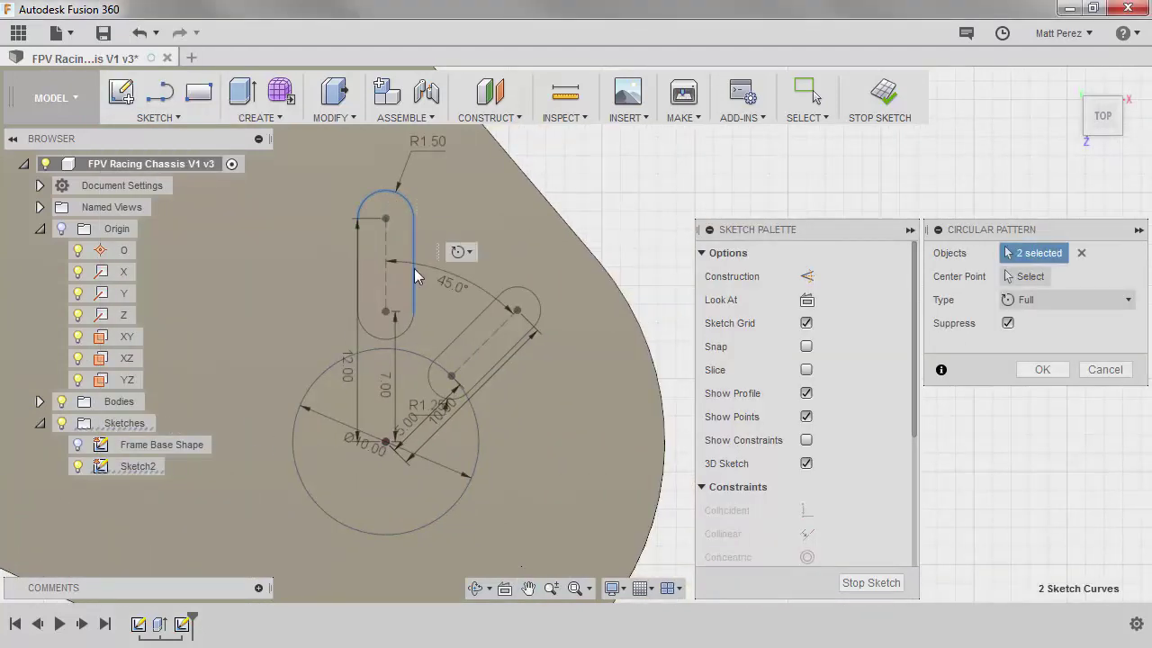
pyautogui.click(403, 335)
pyautogui.click(357, 258)
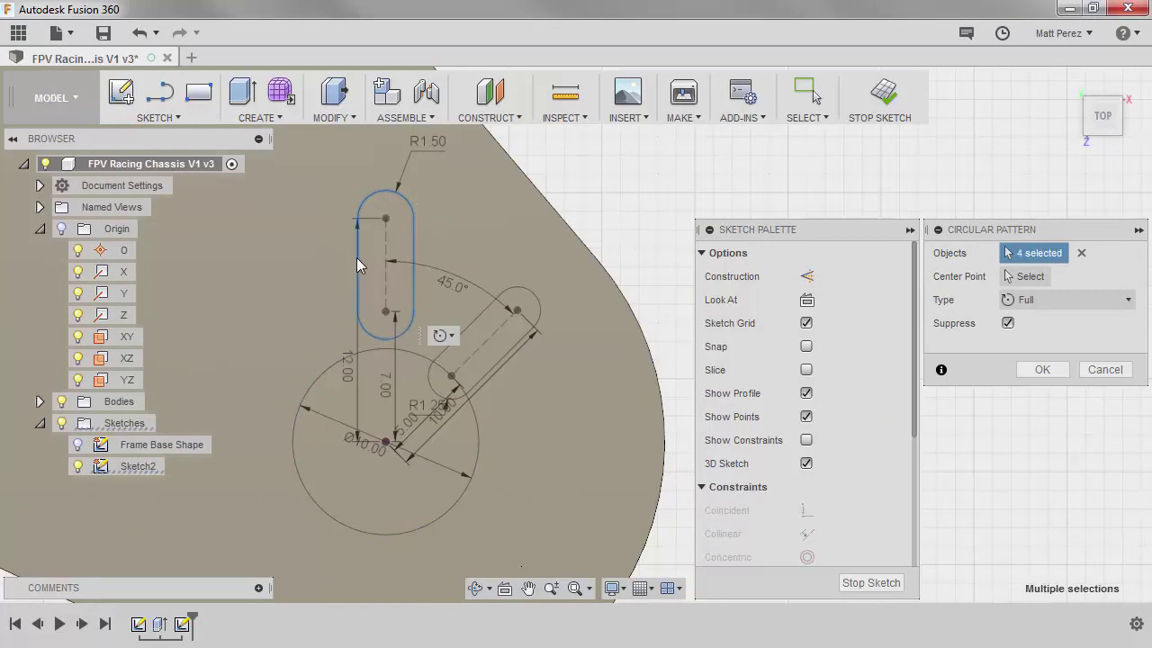
pyautogui.doubleClick(535, 295)
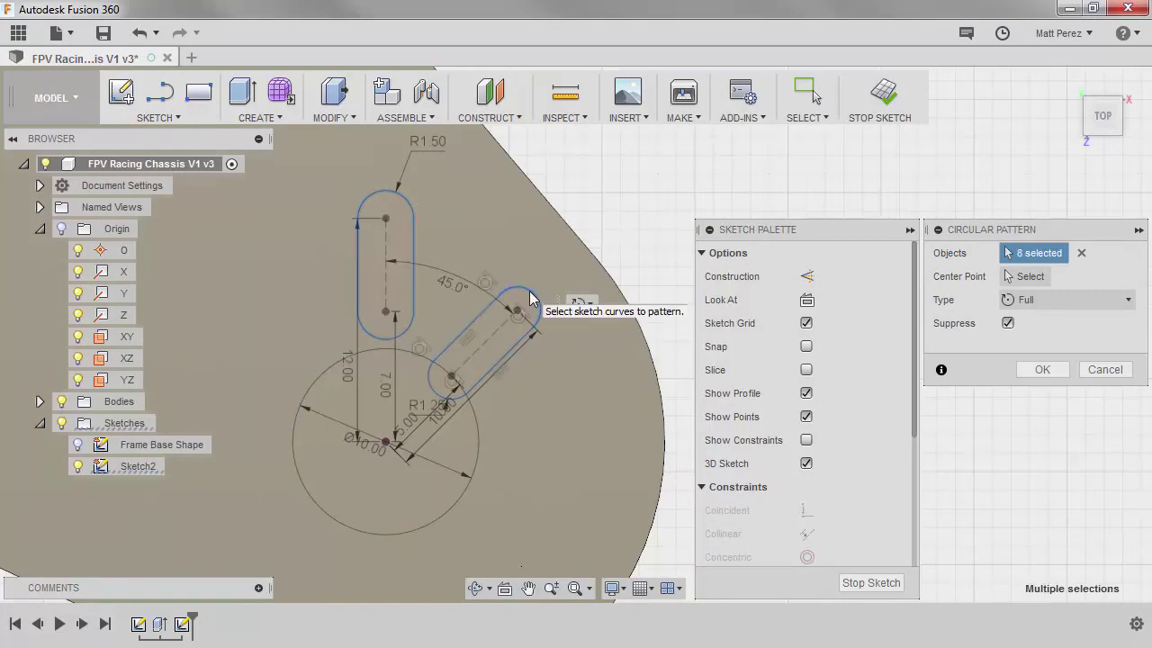
pyautogui.click(1028, 276)
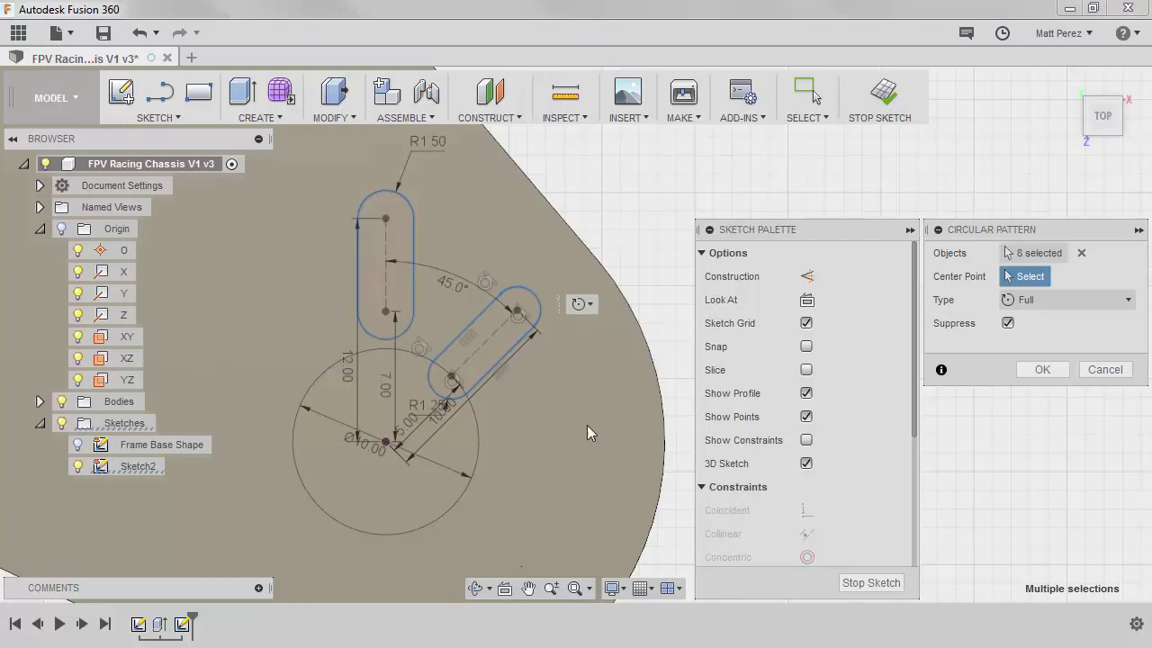
pyautogui.click(385, 441)
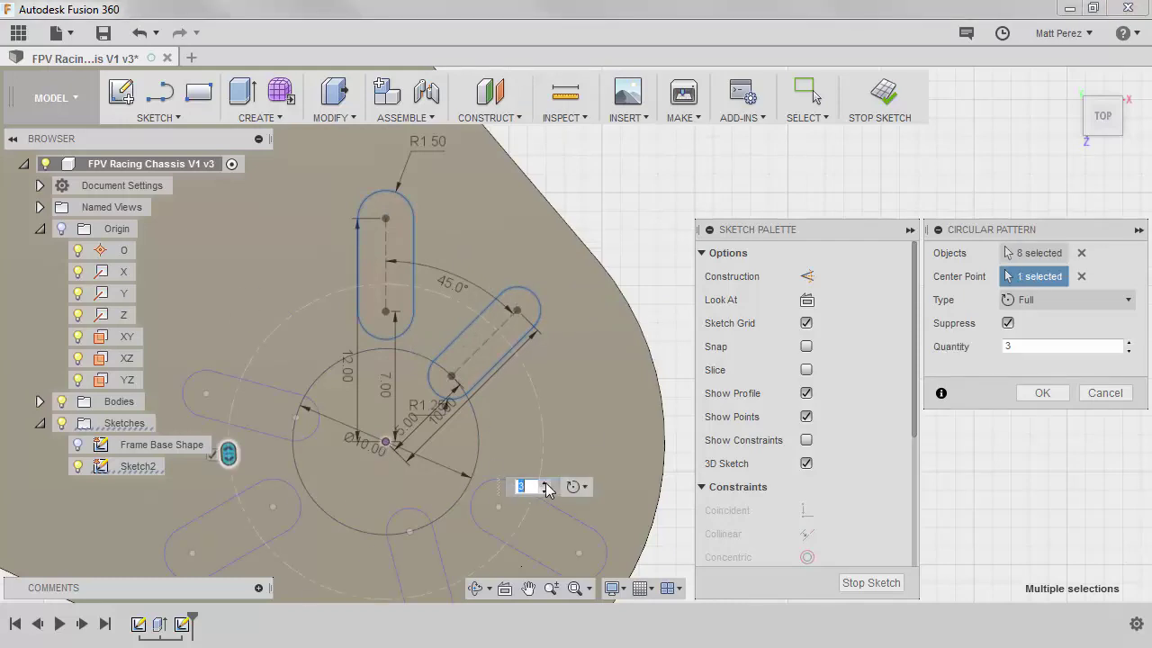
pyautogui.click(1044, 395)
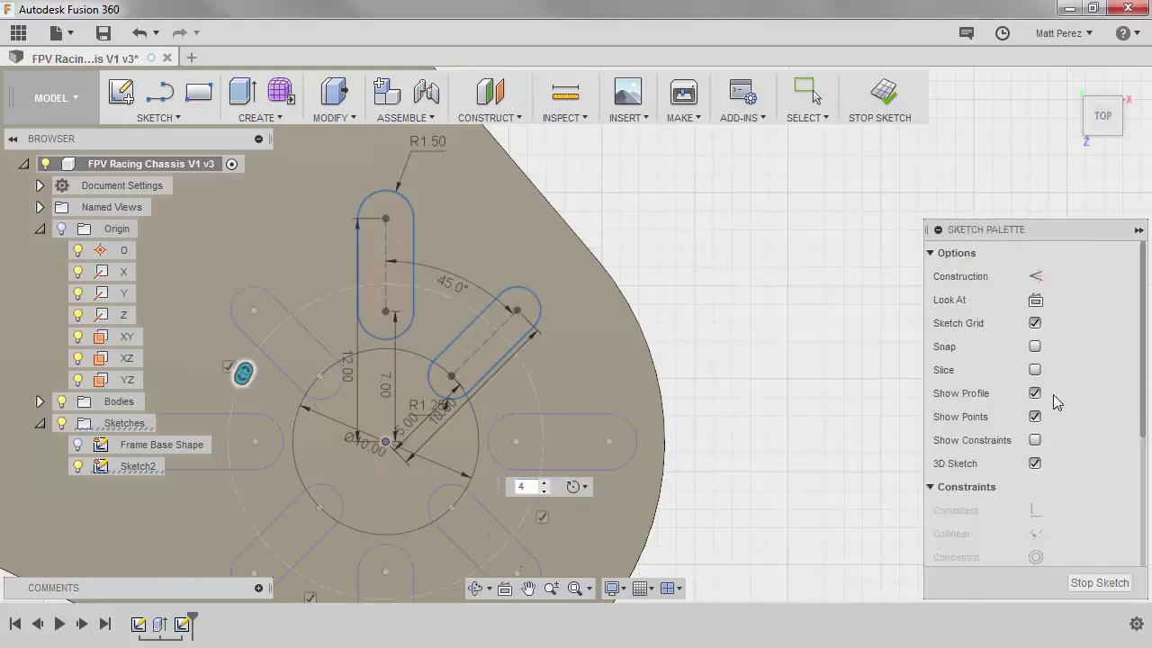
pyautogui.scroll(-3, 792, 352)
pyautogui.moveTo(785, 366); pyautogui.dragTo(787, 347, button='middle')
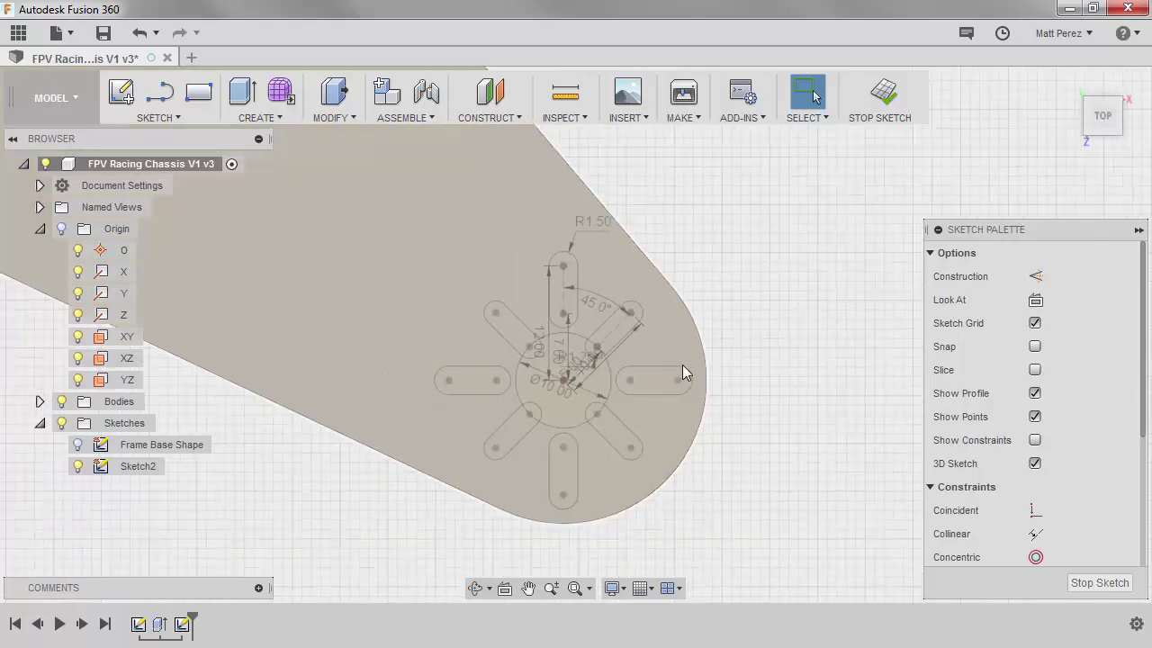
# Step: Stop the slot sketch and begin an Extrude with Sketch2's 69.244 mm² hub profile selected
pyautogui.click(883, 122)
pyautogui.keyDown('shift'); pyautogui.moveTo(804, 322); pyautogui.dragTo(799, 355, button='middle'); pyautogui.keyUp('shift')
pyautogui.press('e')
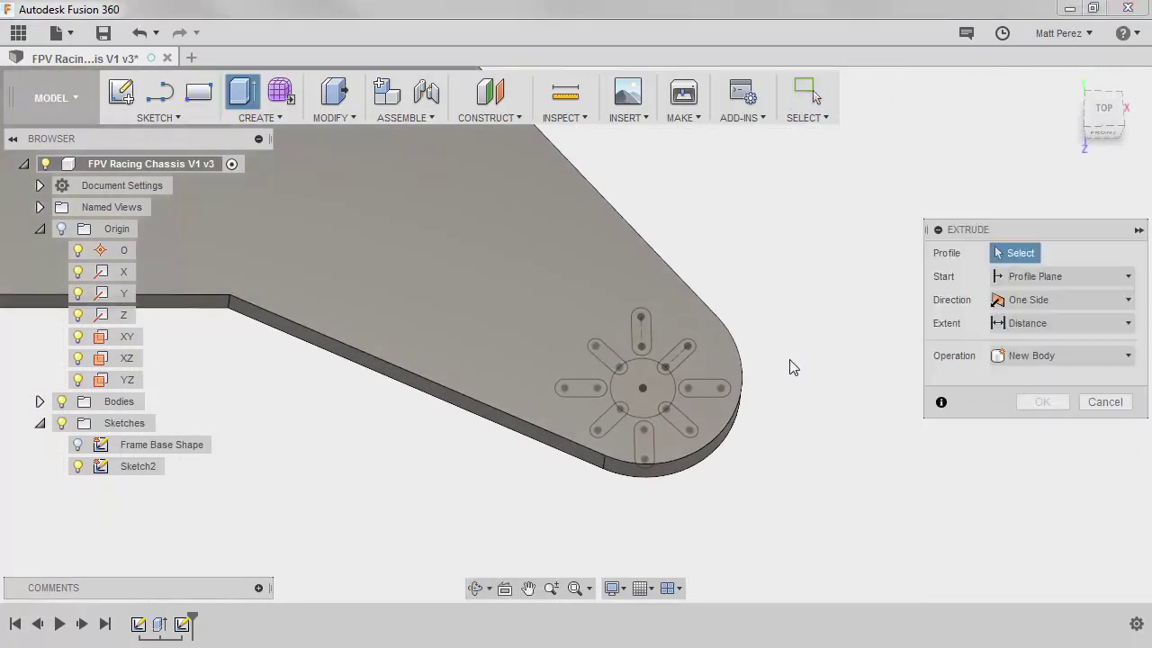
pyautogui.scroll(2, 644, 384)
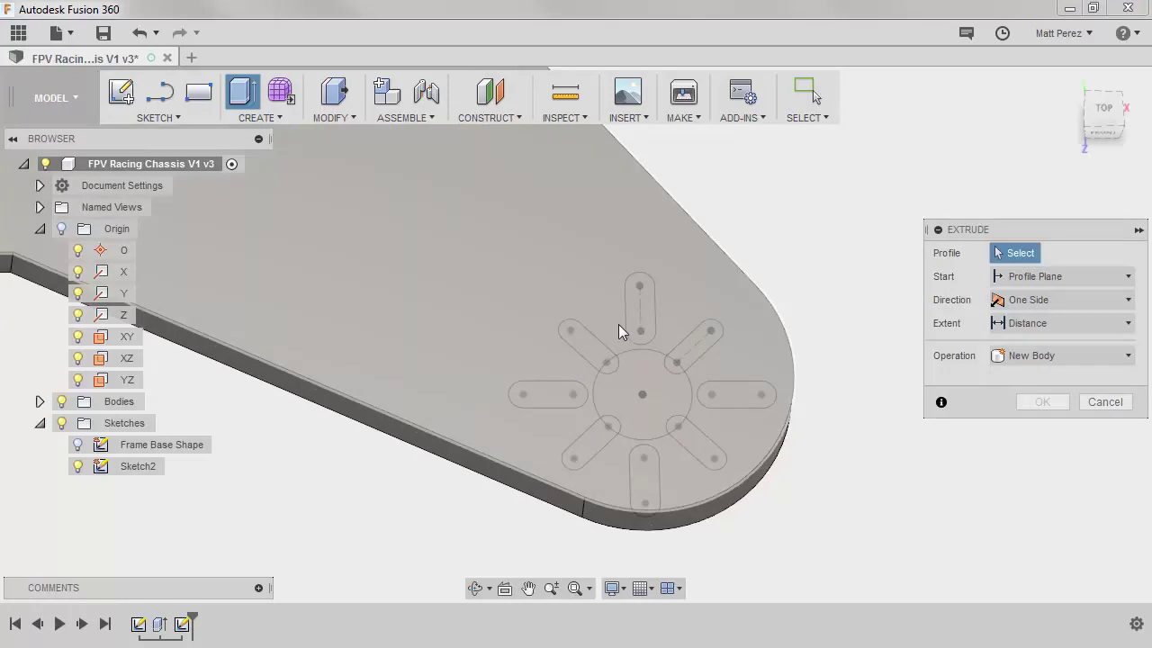
pyautogui.keyDown('shift'); pyautogui.moveTo(618, 324); pyautogui.dragTo(683, 547, button='middle'); pyautogui.keyUp('shift')
pyautogui.scroll(3, 648, 221)
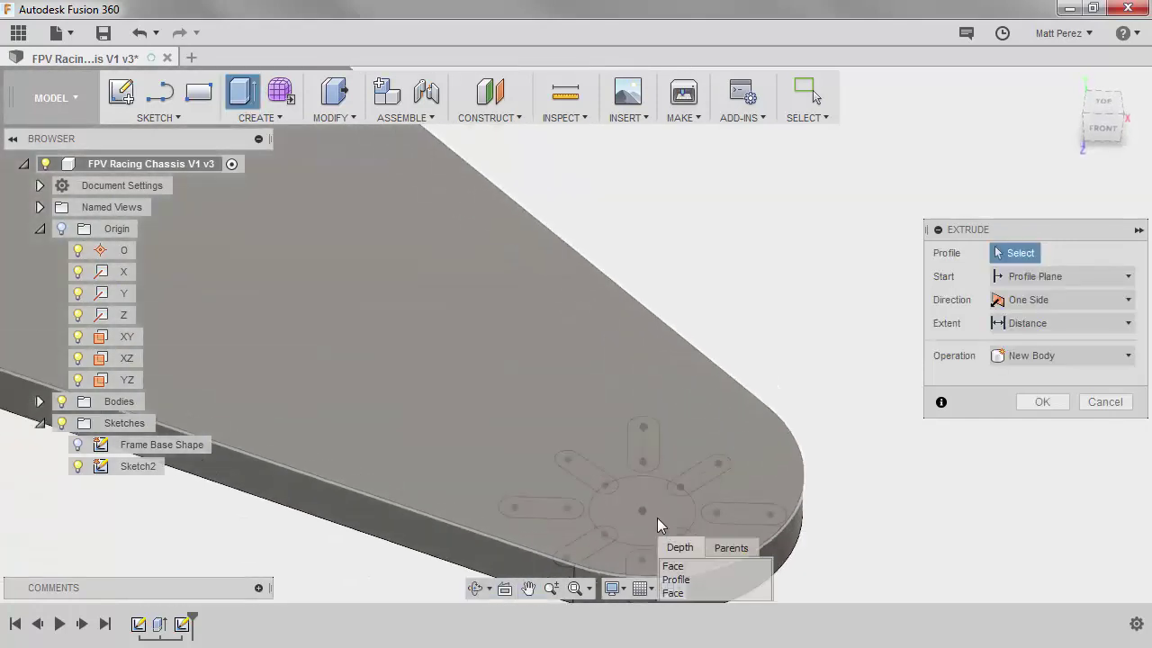
pyautogui.click(676, 579)
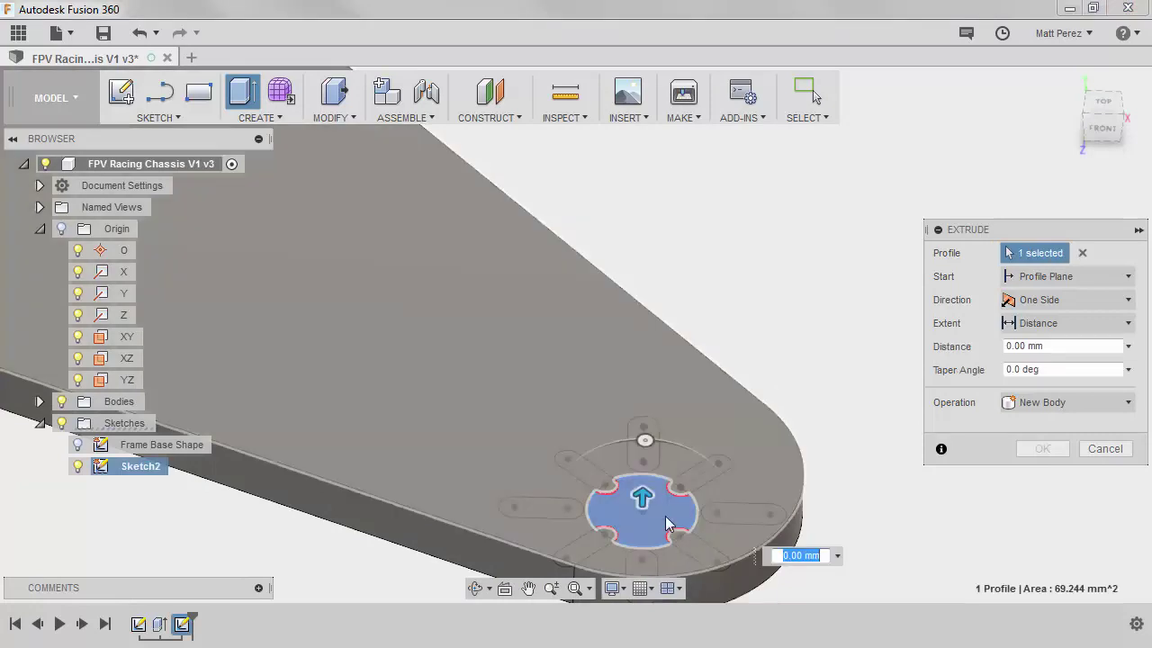
pyautogui.keyDown('shift'); pyautogui.moveTo(666, 521); pyautogui.dragTo(711, 378, button='middle'); pyautogui.keyUp('shift')
# Step: Turn off Select Through in the selection filters
pyautogui.click(810, 119)
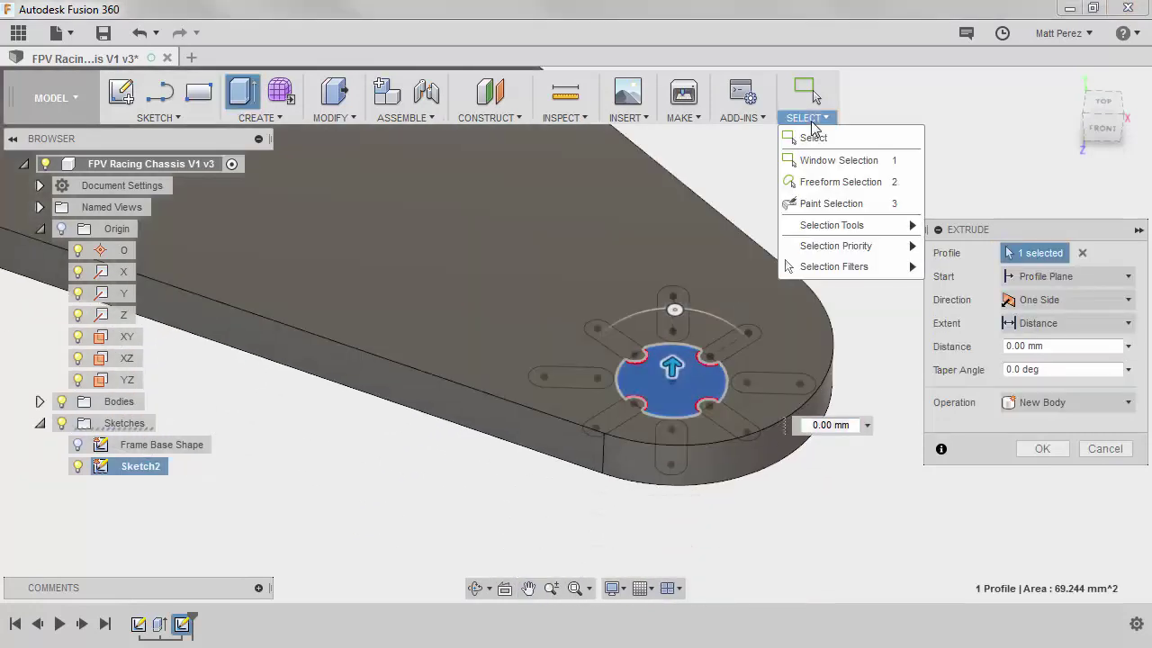
pyautogui.moveTo(862, 273)
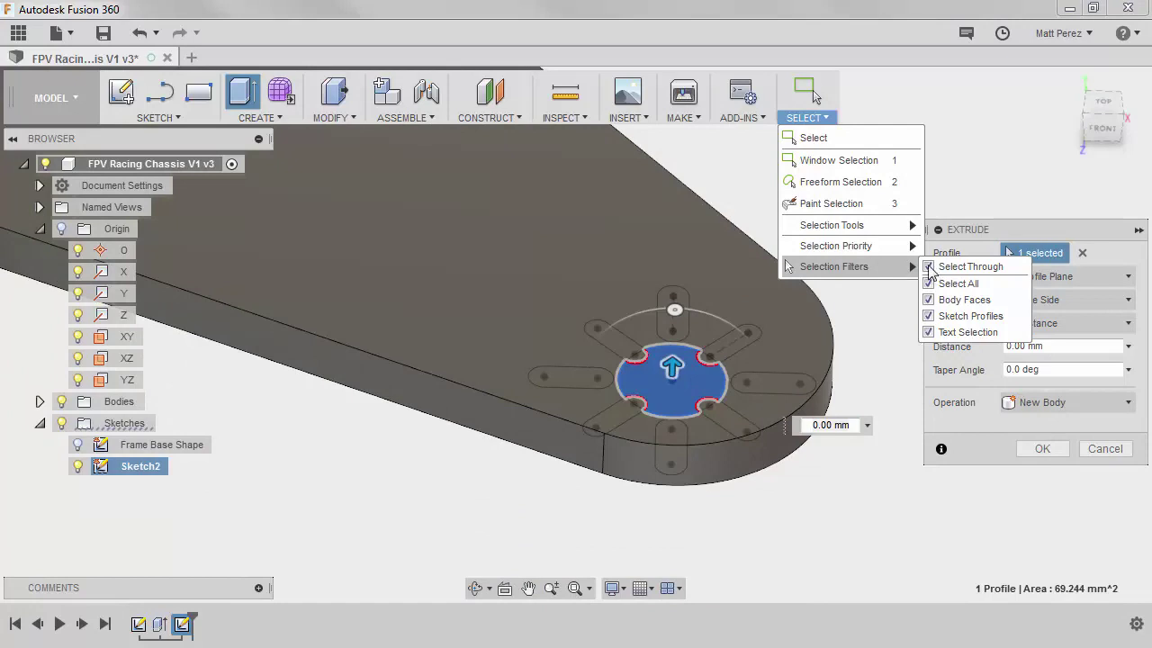
pyautogui.click(930, 267)
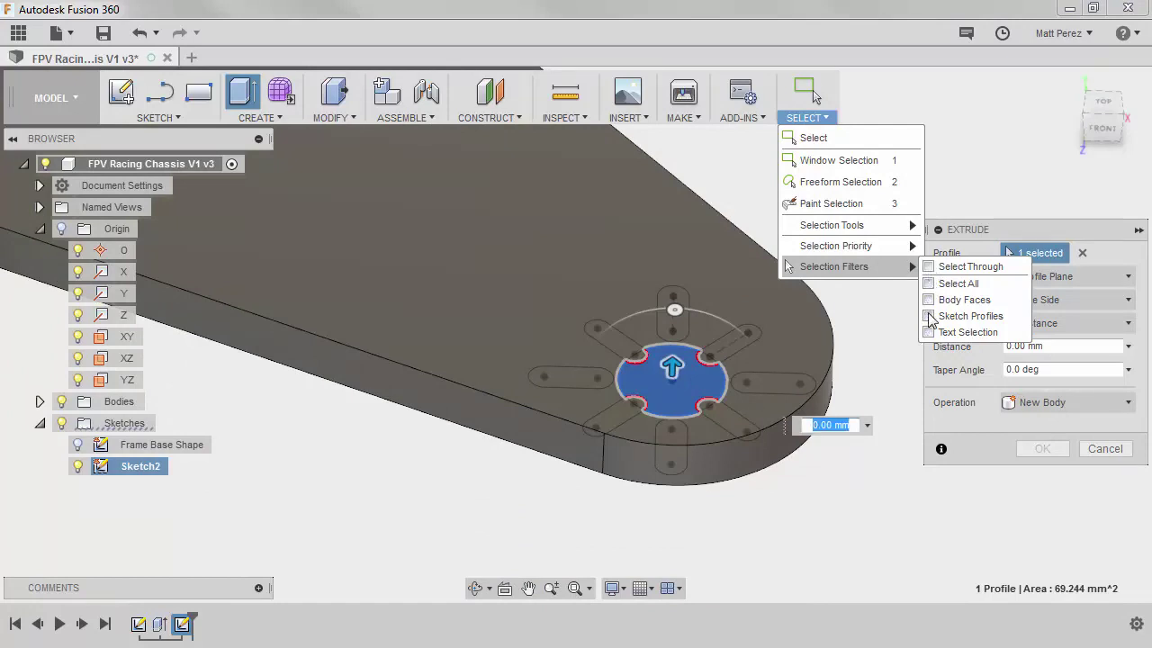
# Step: Add every slot and hub piece around the centre circle, bringing the extrusion to 13 profiles
pyautogui.click(738, 337)
pyautogui.scroll(2, 720, 351)
pyautogui.click(708, 365)
pyautogui.click(666, 306)
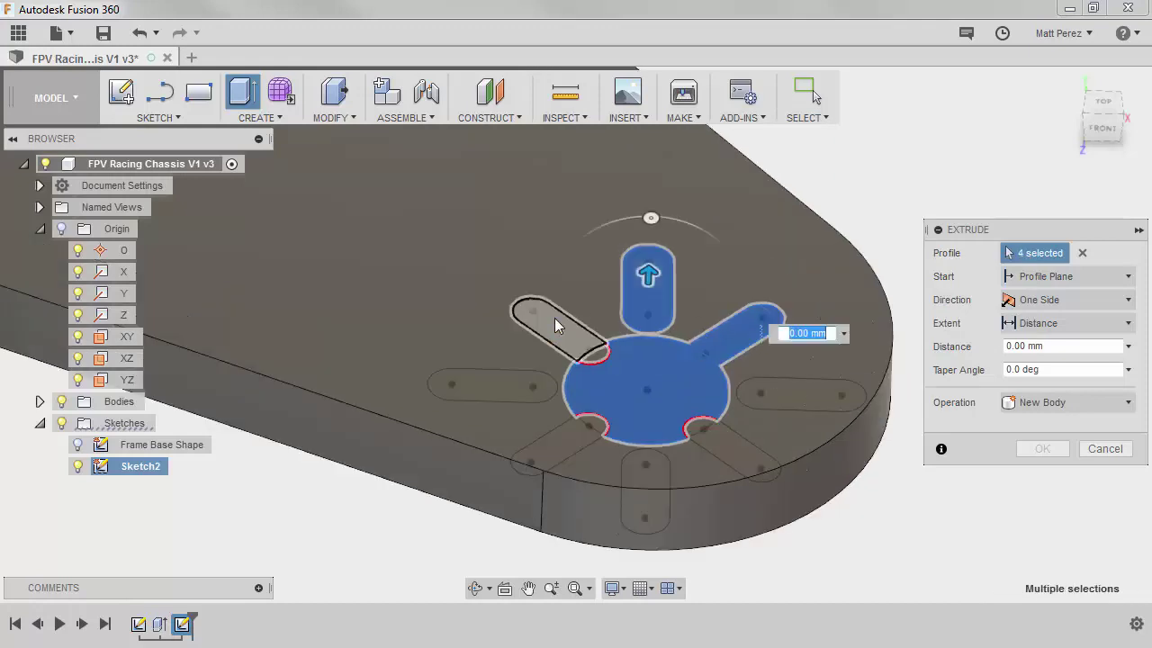
pyautogui.click(551, 324)
pyautogui.click(540, 385)
pyautogui.click(560, 436)
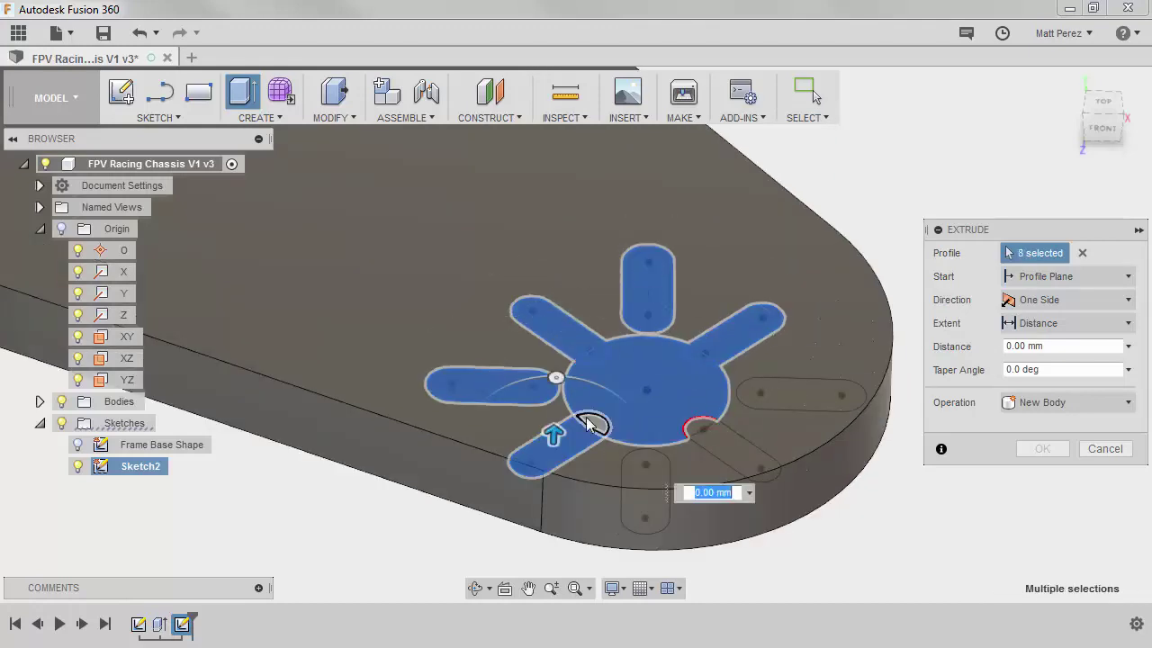
pyautogui.click(595, 427)
pyautogui.click(645, 490)
pyautogui.click(719, 437)
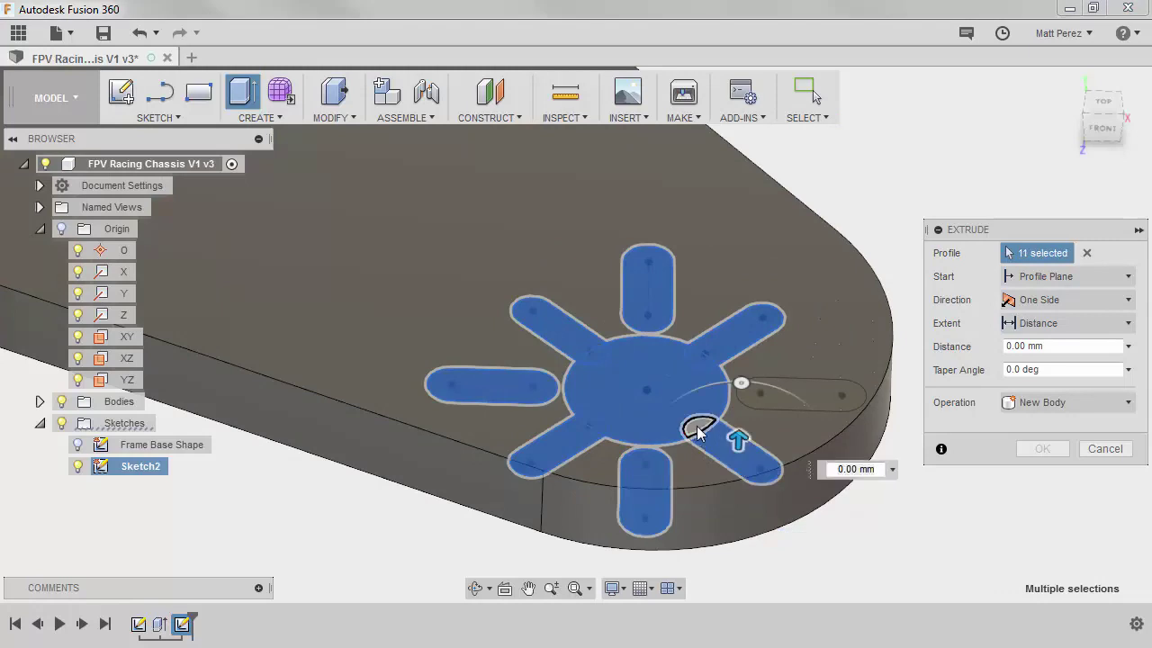
pyautogui.click(690, 427)
pyautogui.click(768, 398)
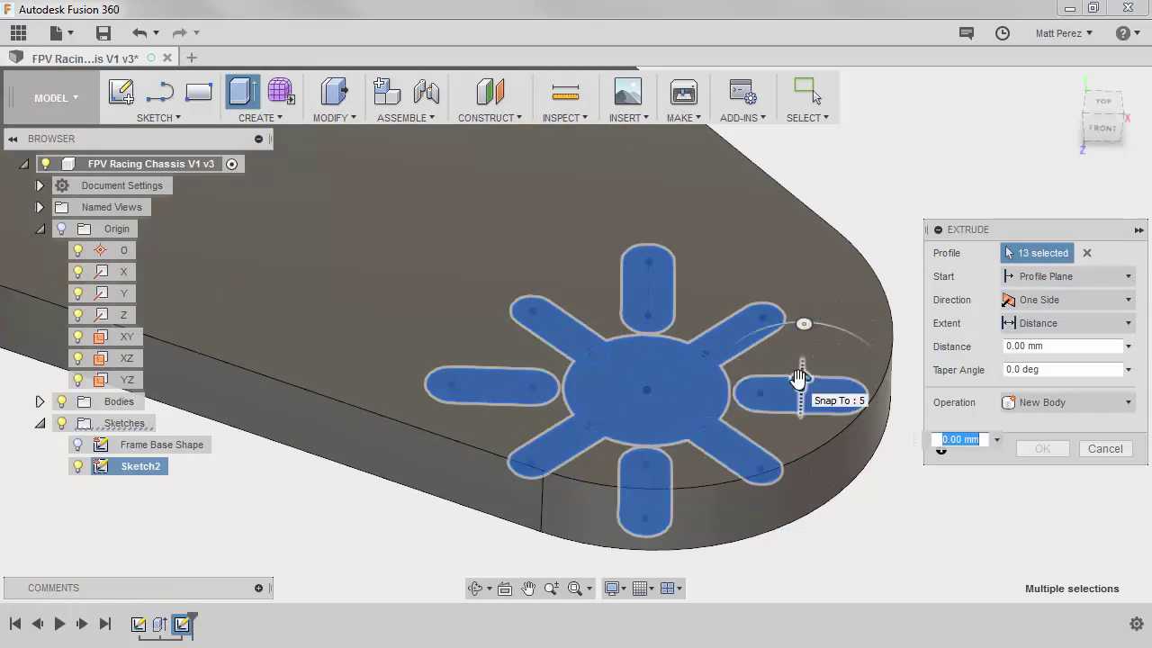
# Step: Set the extrusion extent to All so the hub hole and eight slots cut through the plate
pyautogui.moveTo(800, 378); pyautogui.dragTo(806, 258)
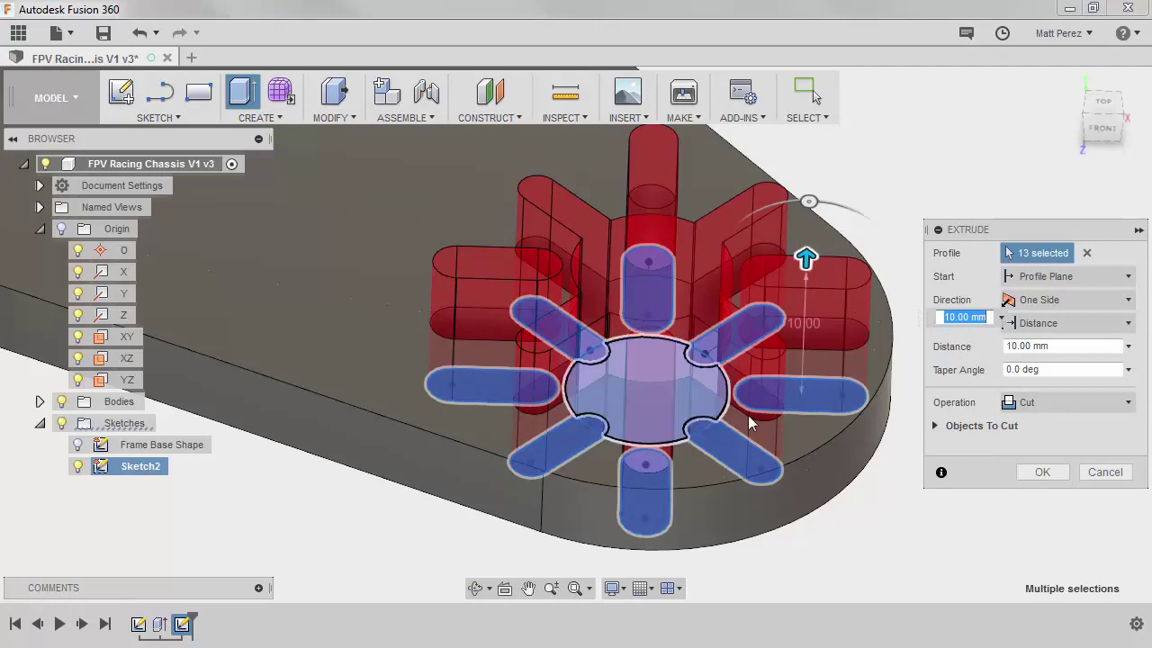
pyautogui.click(1066, 324)
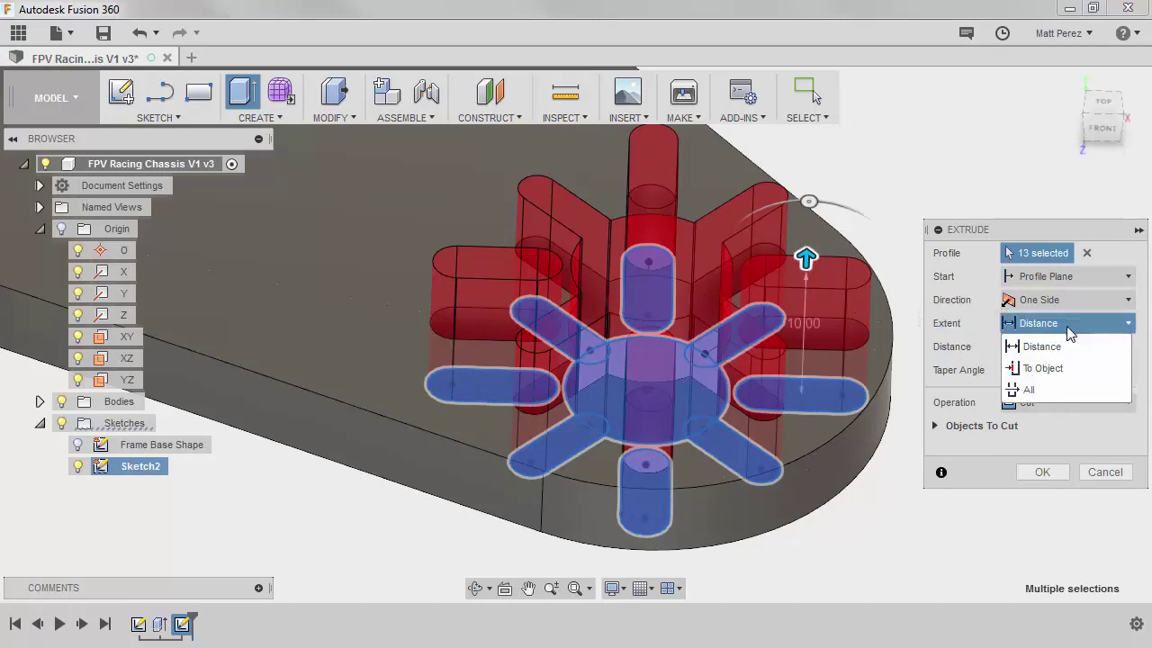
pyautogui.click(1044, 385)
pyautogui.click(1044, 472)
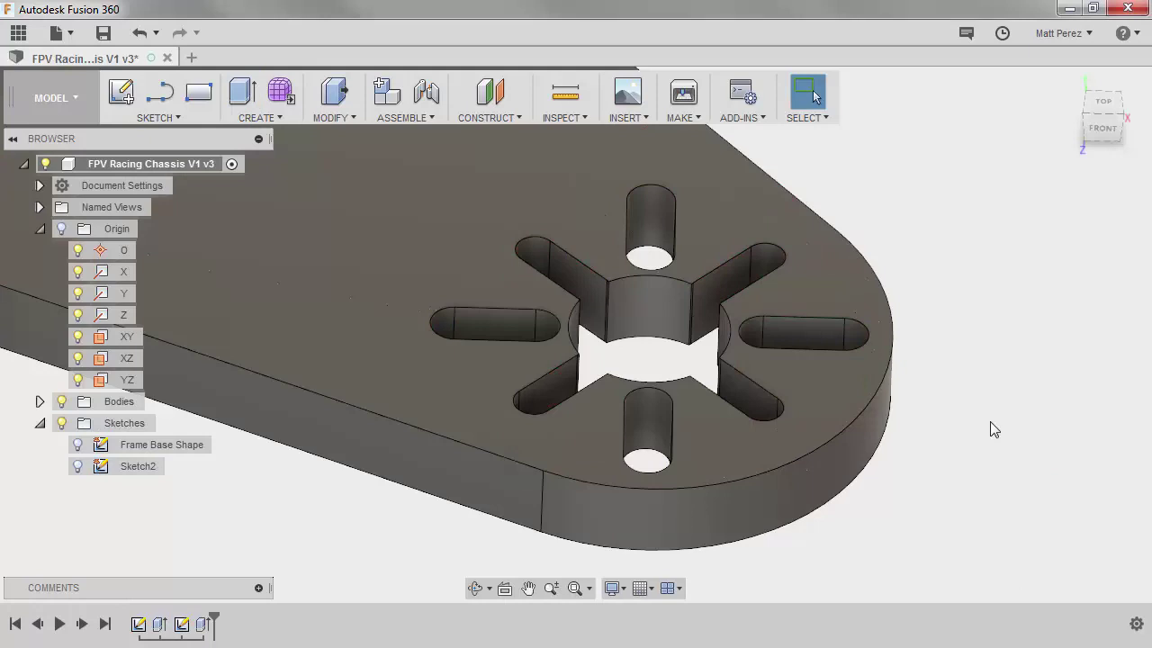
pyautogui.scroll(-3, 990, 421)
pyautogui.keyDown('shift'); pyautogui.moveTo(969, 345); pyautogui.dragTo(874, 278, button='middle'); pyautogui.keyUp('shift')
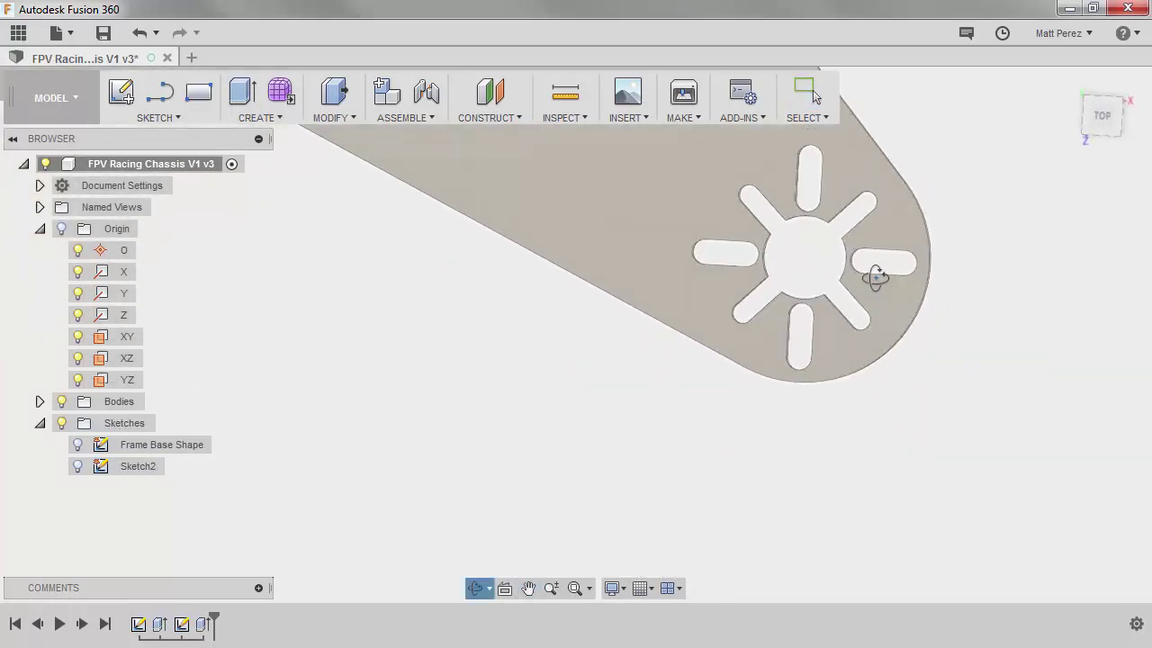
pyautogui.click(1099, 120)
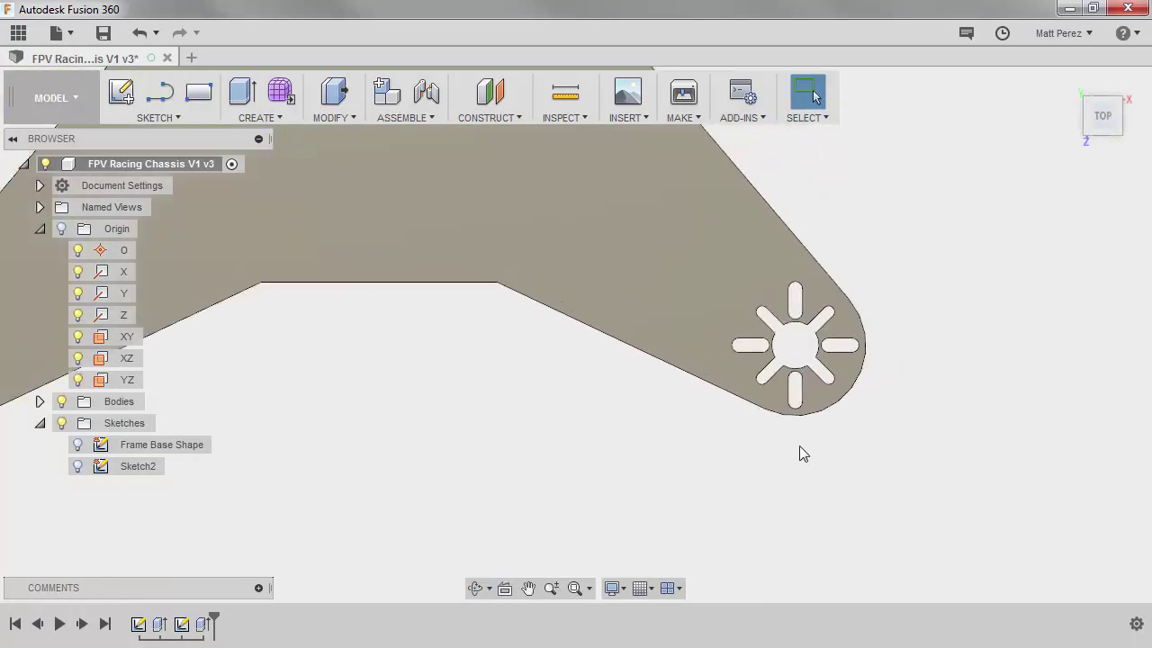
pyautogui.click(817, 118)
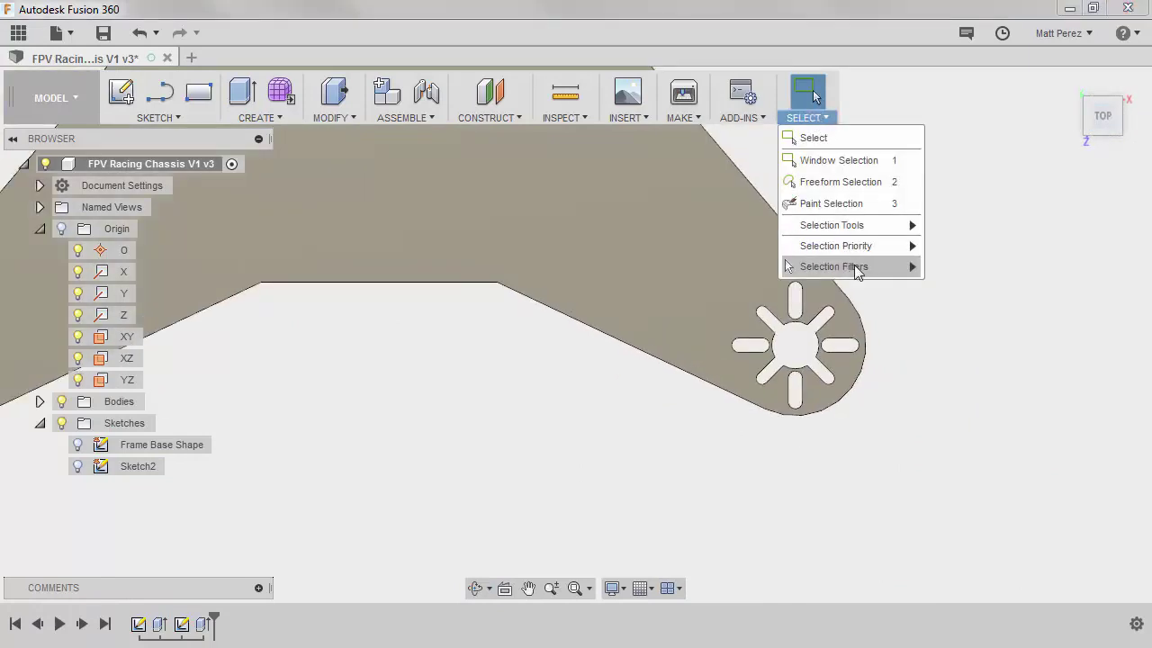
pyautogui.moveTo(852, 270)
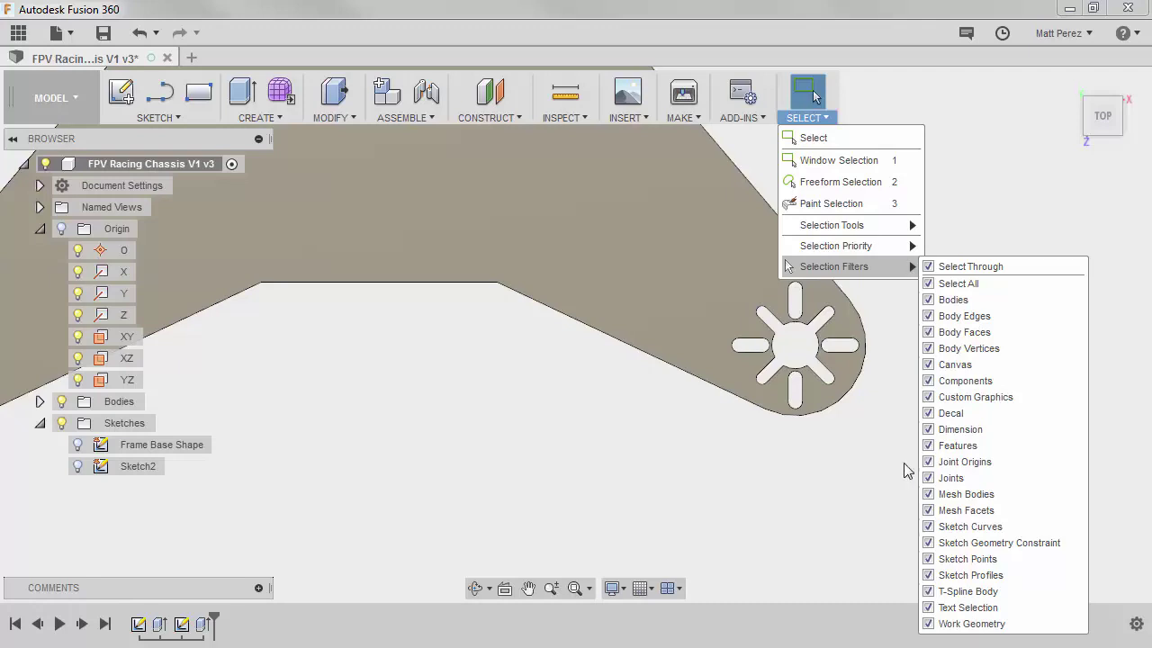
pyautogui.scroll(-5, 907, 469)
pyautogui.click(689, 473)
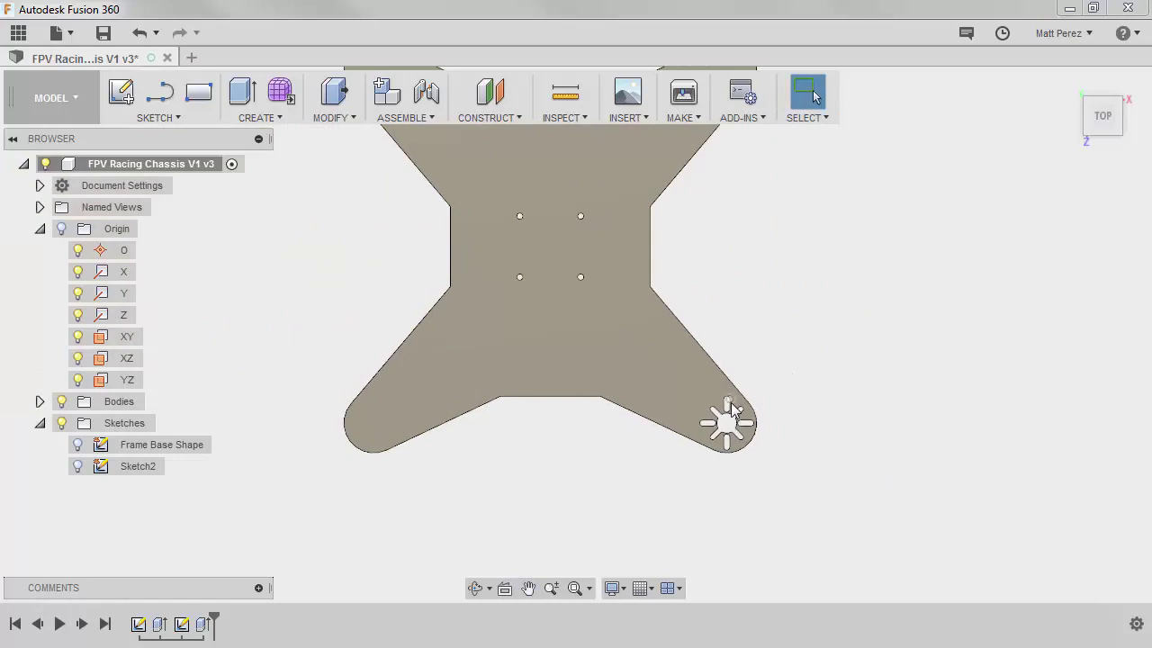
# Step: Mirror the Extrude2 slot cut as a feature across the XY plane onto the neighbouring arm
pyautogui.click(254, 118)
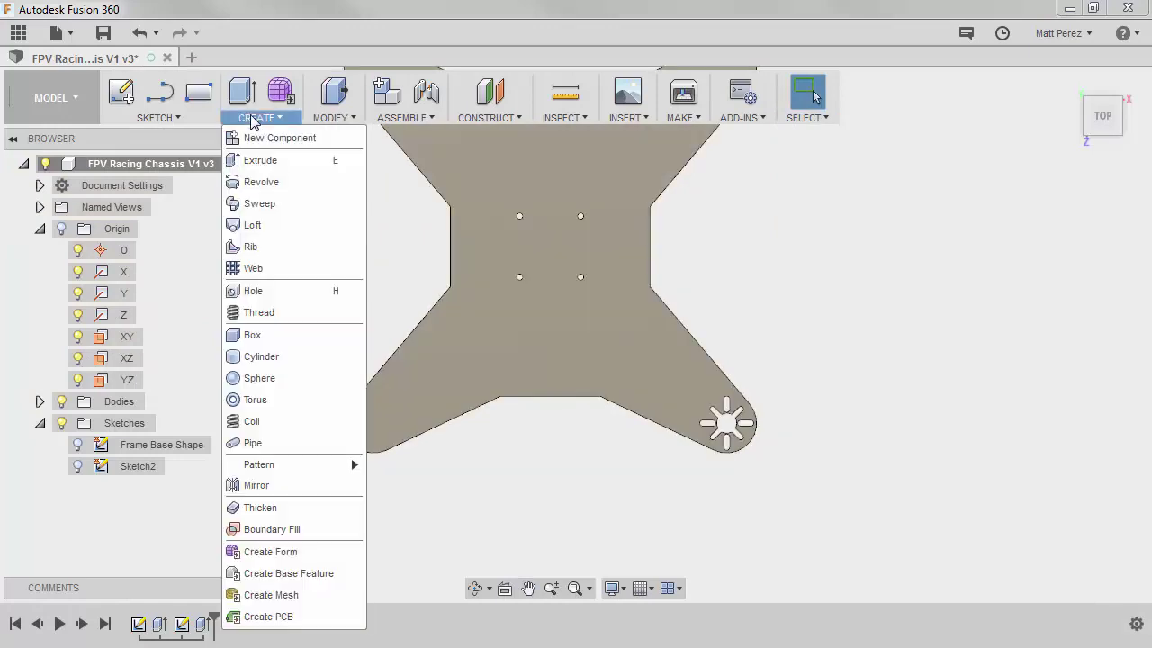
pyautogui.click(347, 485)
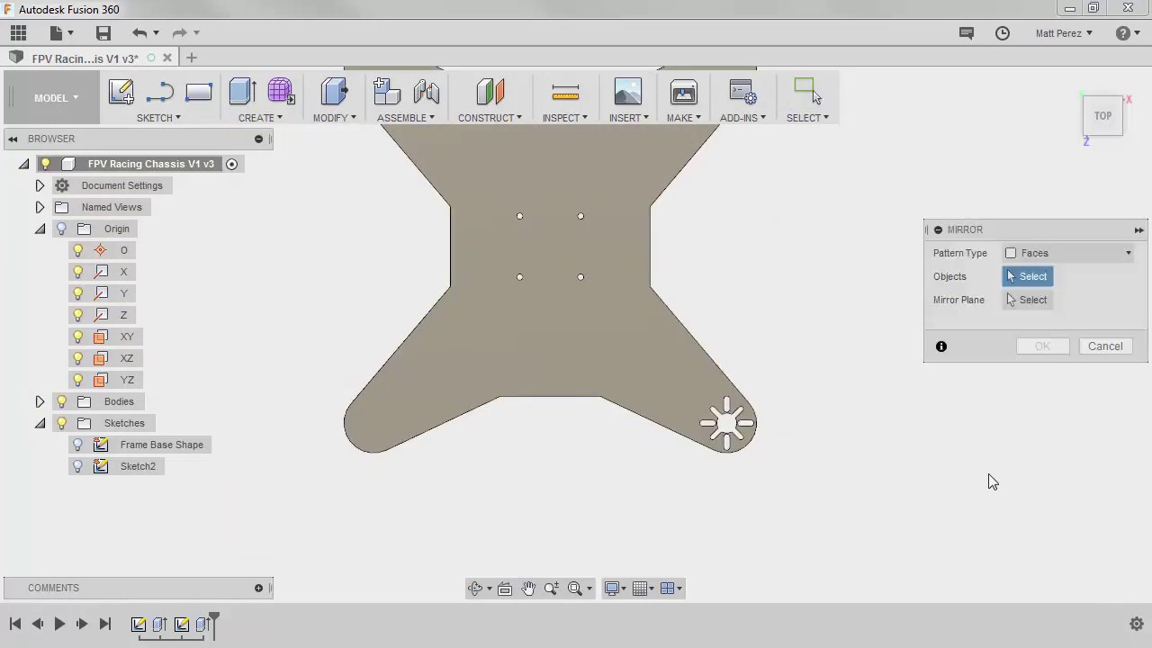
pyautogui.click(1066, 256)
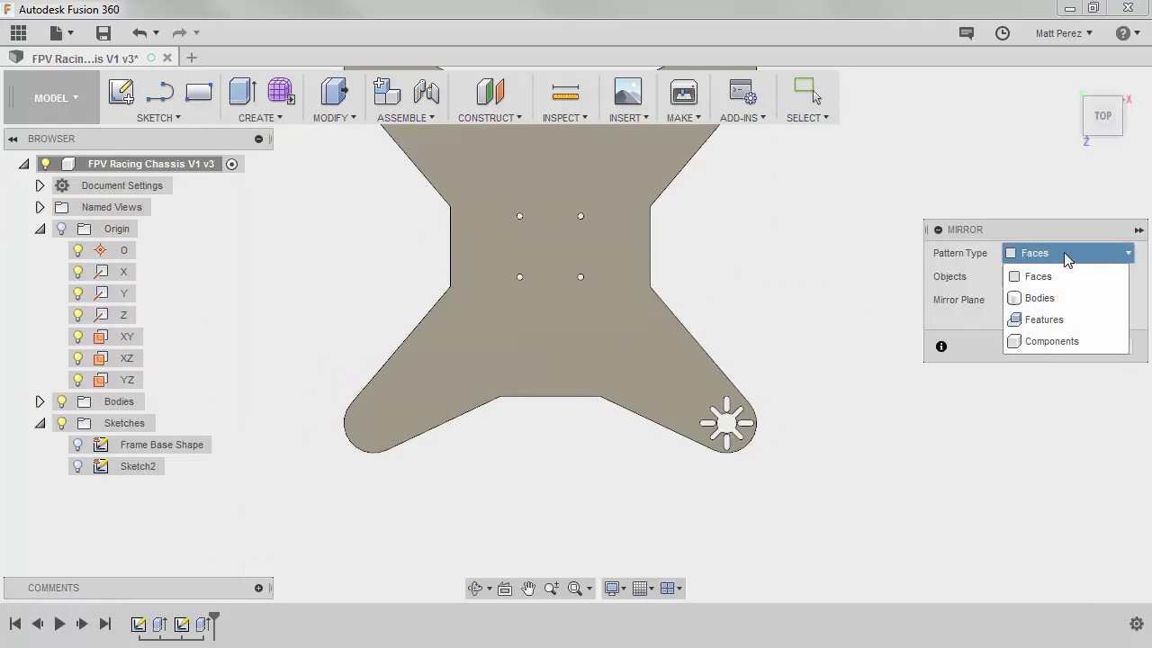
pyautogui.click(1043, 319)
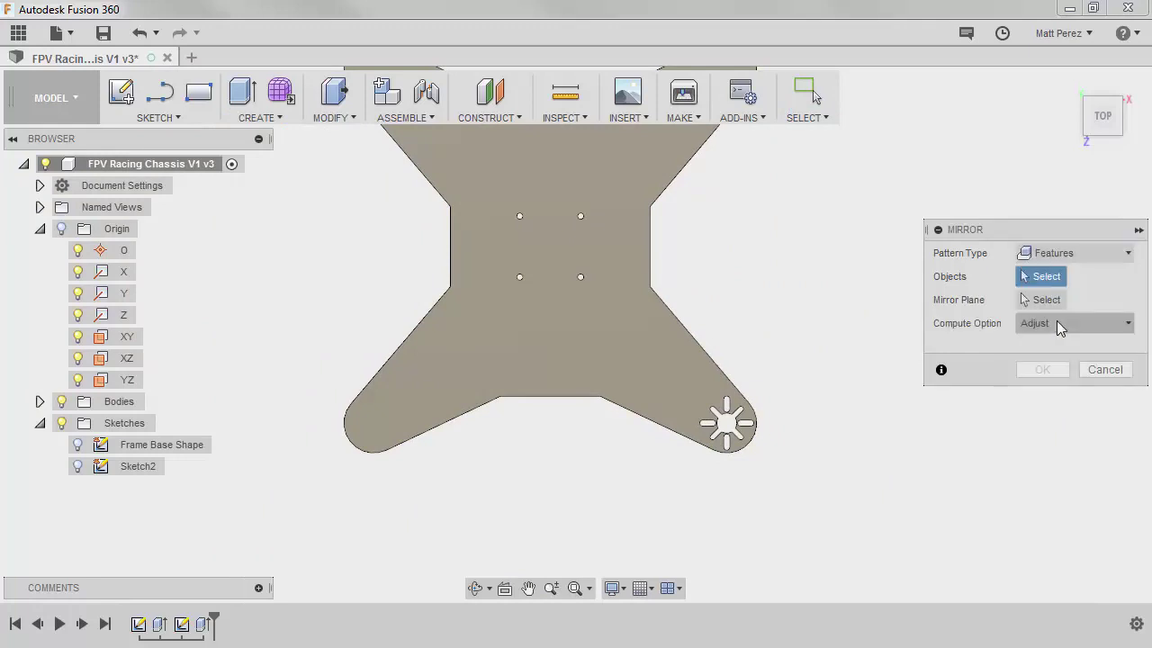
pyautogui.click(204, 625)
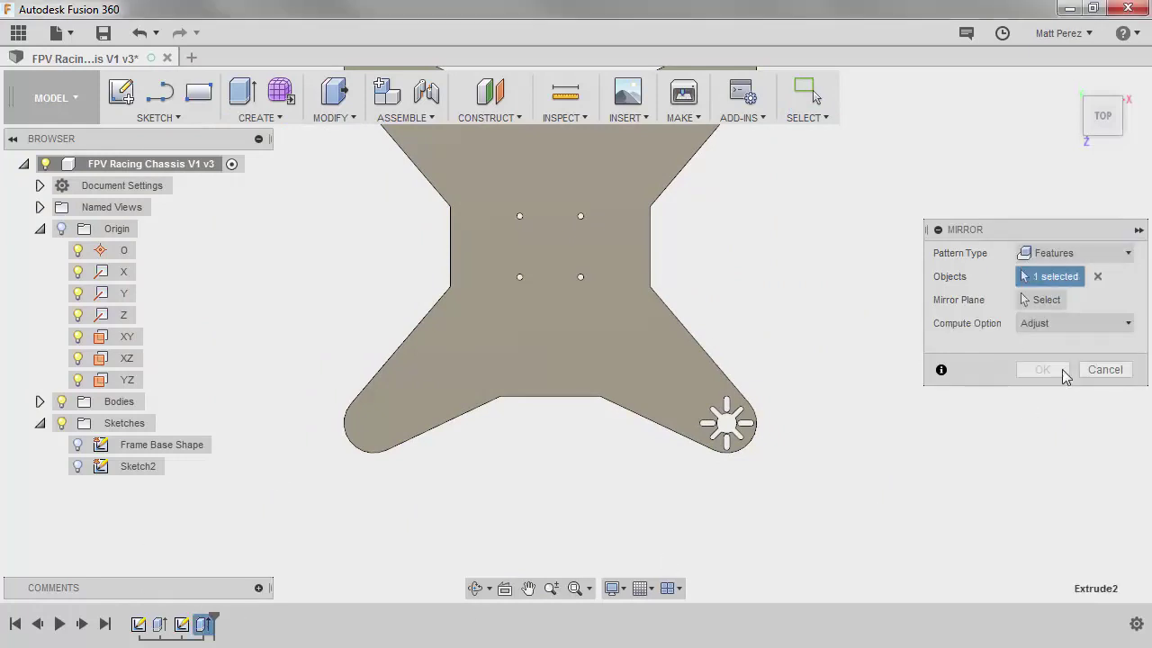
pyautogui.click(1026, 302)
pyautogui.keyDown('shift'); pyautogui.moveTo(797, 410); pyautogui.dragTo(594, 258, button='middle'); pyautogui.keyUp('shift')
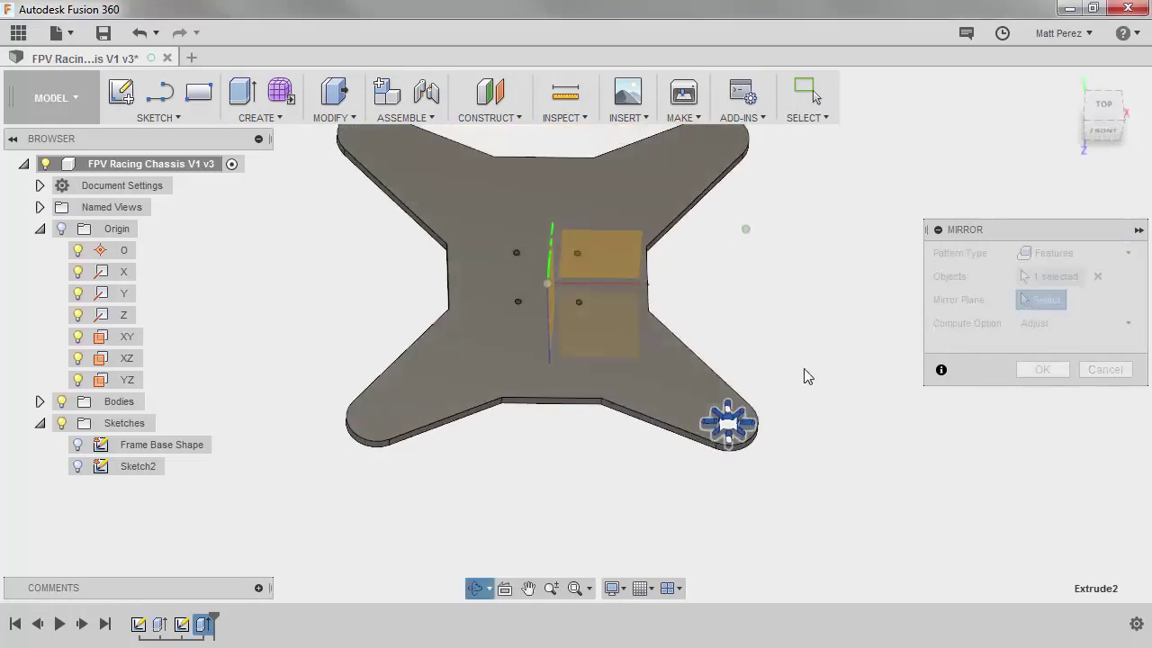
pyautogui.click(593, 258)
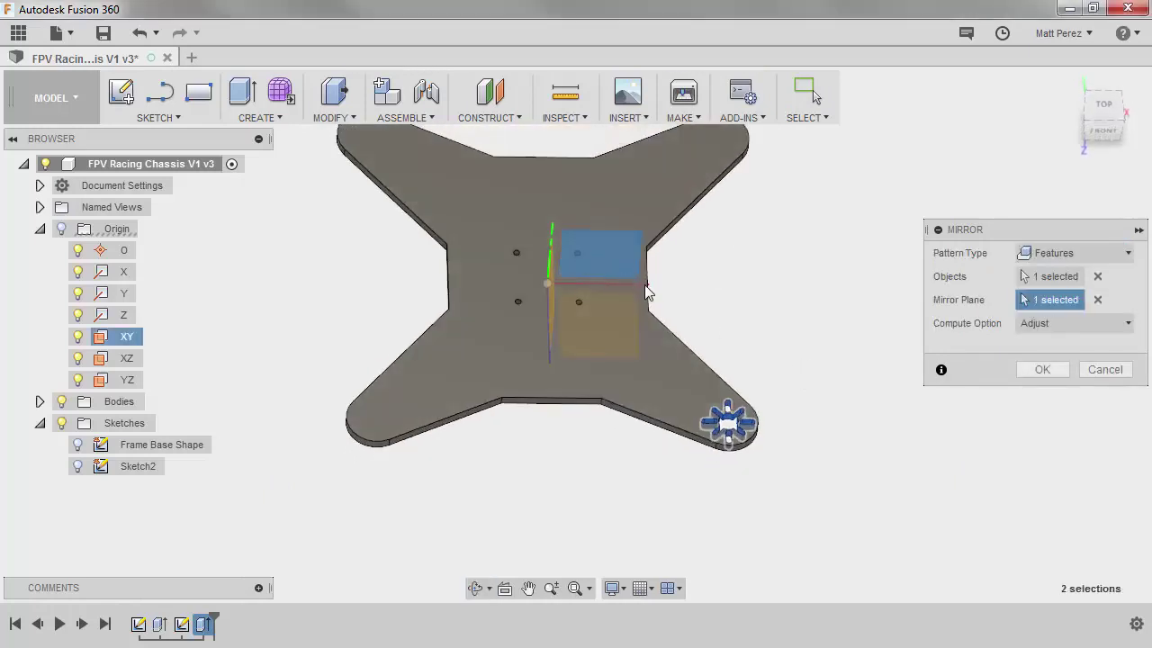
pyautogui.click(1042, 367)
pyautogui.keyDown('shift'); pyautogui.moveTo(920, 318); pyautogui.dragTo(894, 367, button='middle'); pyautogui.keyUp('shift')
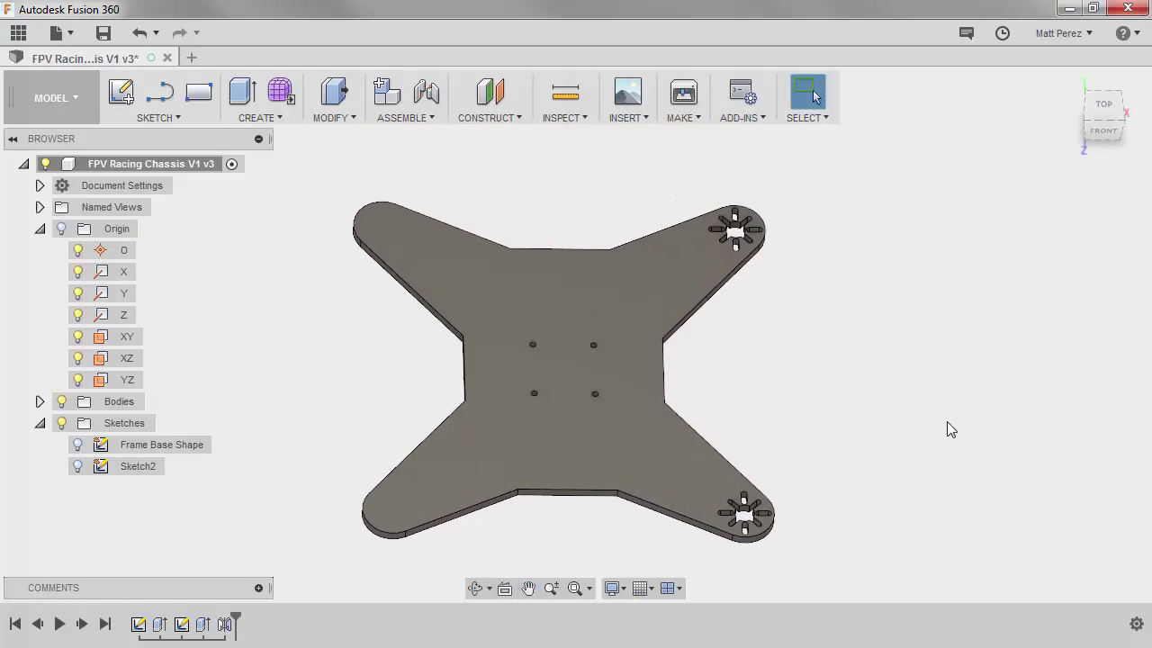
# Step: Mirror both slot-cut features across the YZ plane onto the two remaining arms
pyautogui.moveTo(952, 453); pyautogui.dragTo(942, 333, button='right')
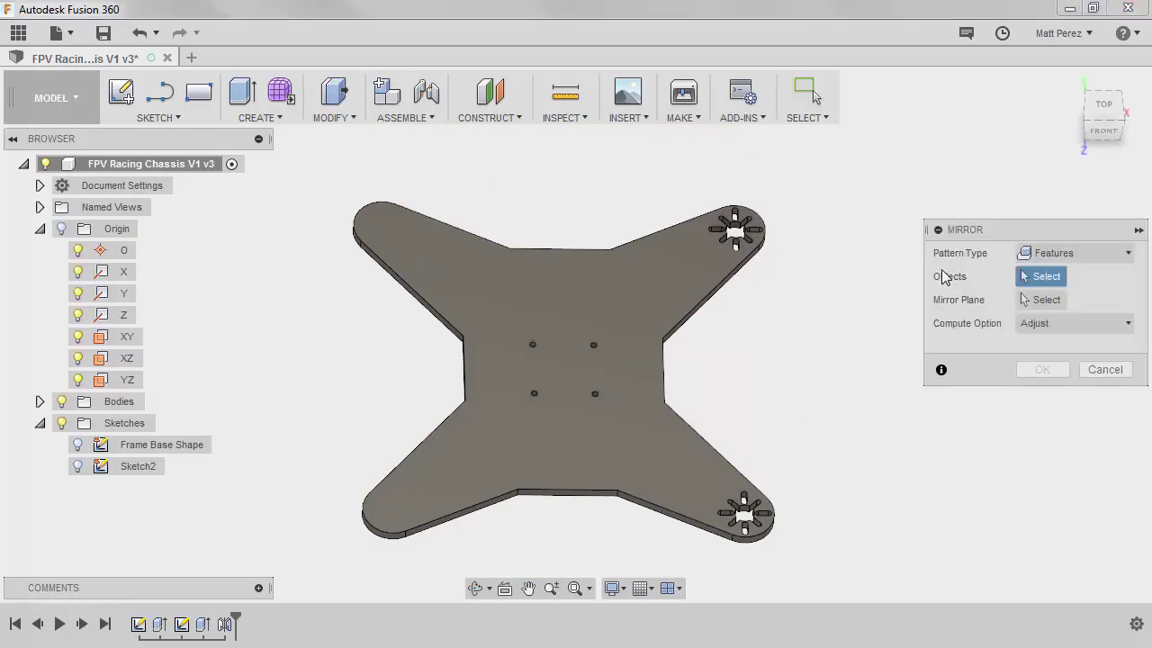
pyautogui.click(203, 624)
pyautogui.click(224, 623)
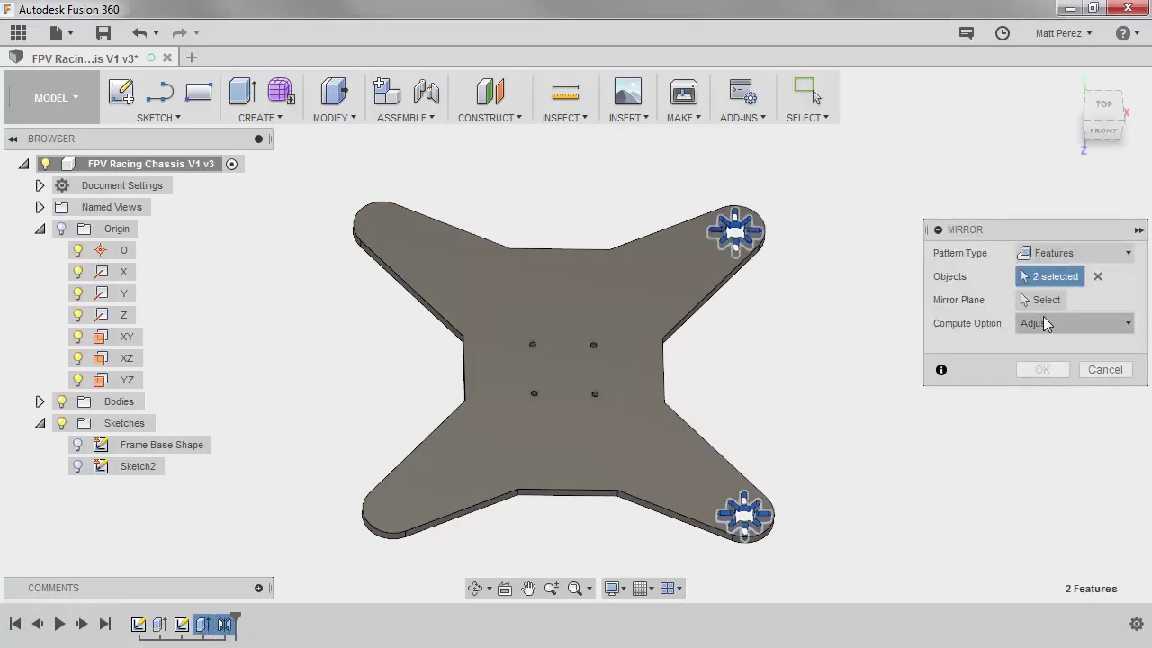
pyautogui.click(1042, 300)
pyautogui.click(567, 385)
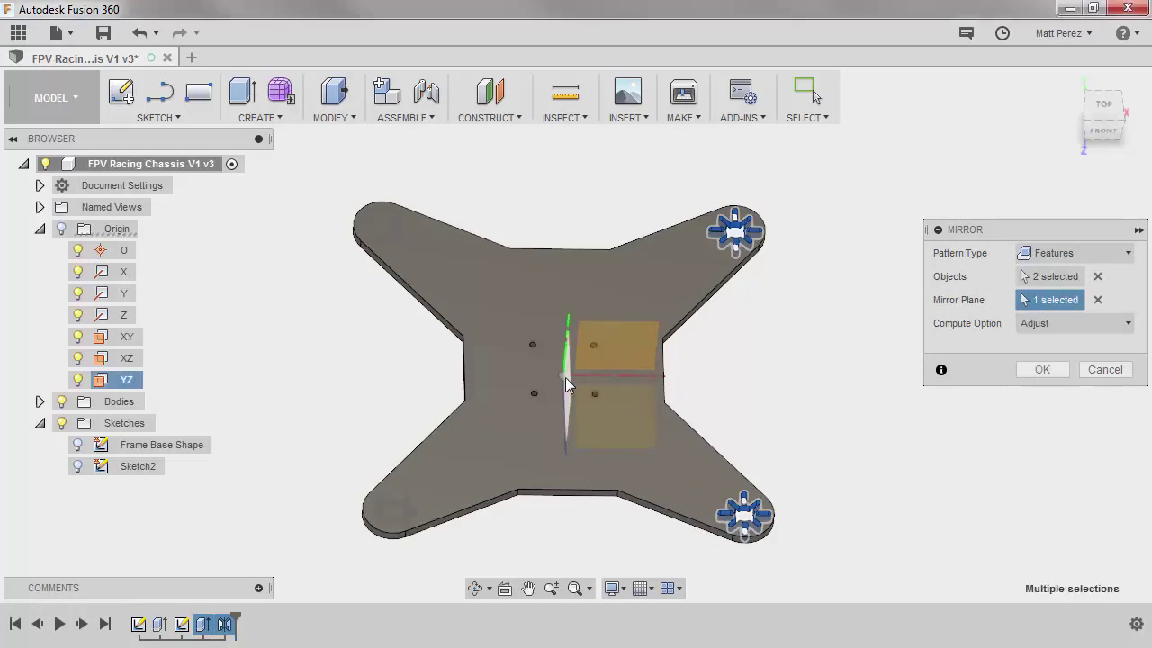
pyautogui.click(1042, 369)
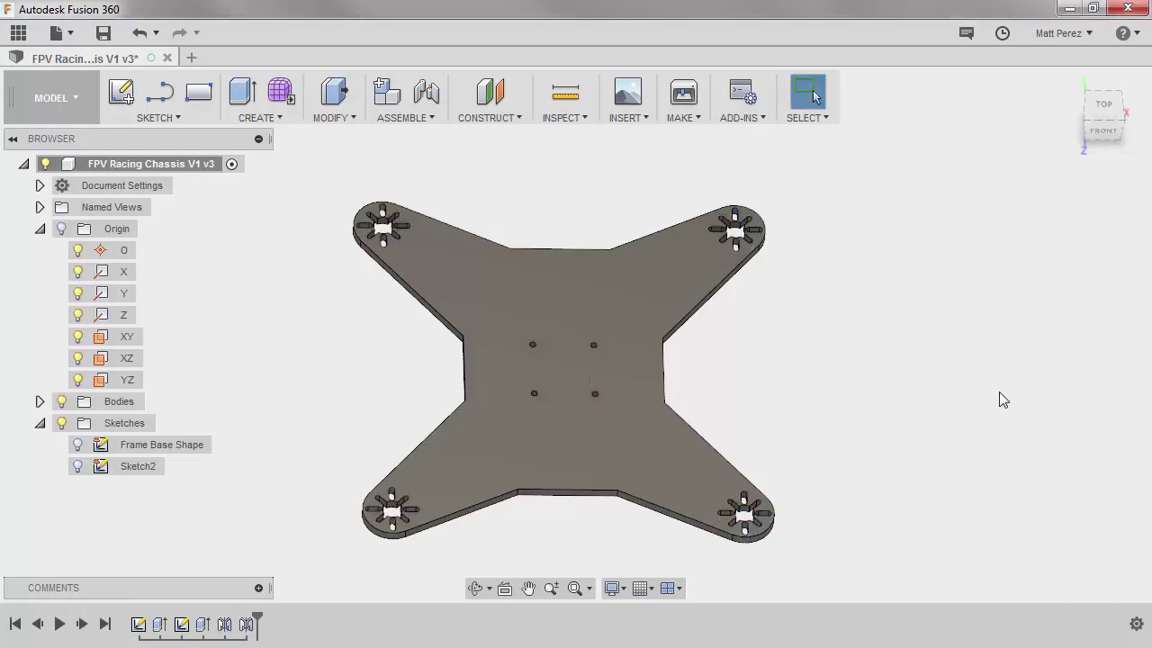
pyautogui.keyDown('shift'); pyautogui.moveTo(1000, 398); pyautogui.dragTo(909, 398, button='middle'); pyautogui.keyUp('shift')
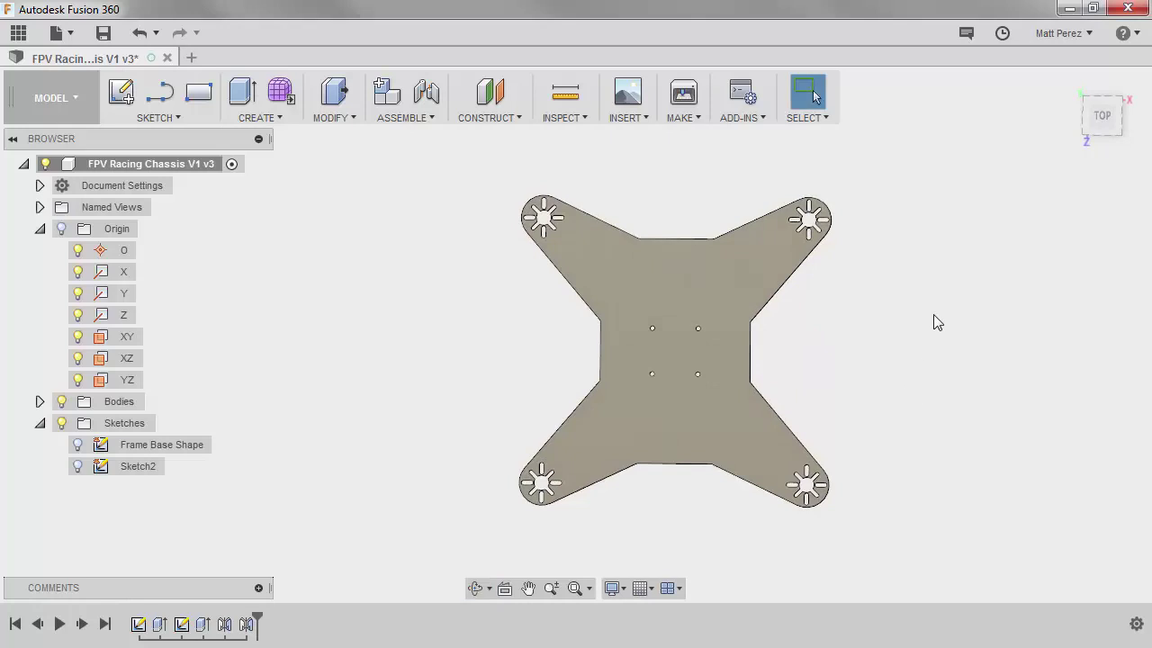
# Step: In the Frame Base Shape sketch, change the arm-end circle diameter from 30 to 31 mm
pyautogui.scroll(5, 810, 526)
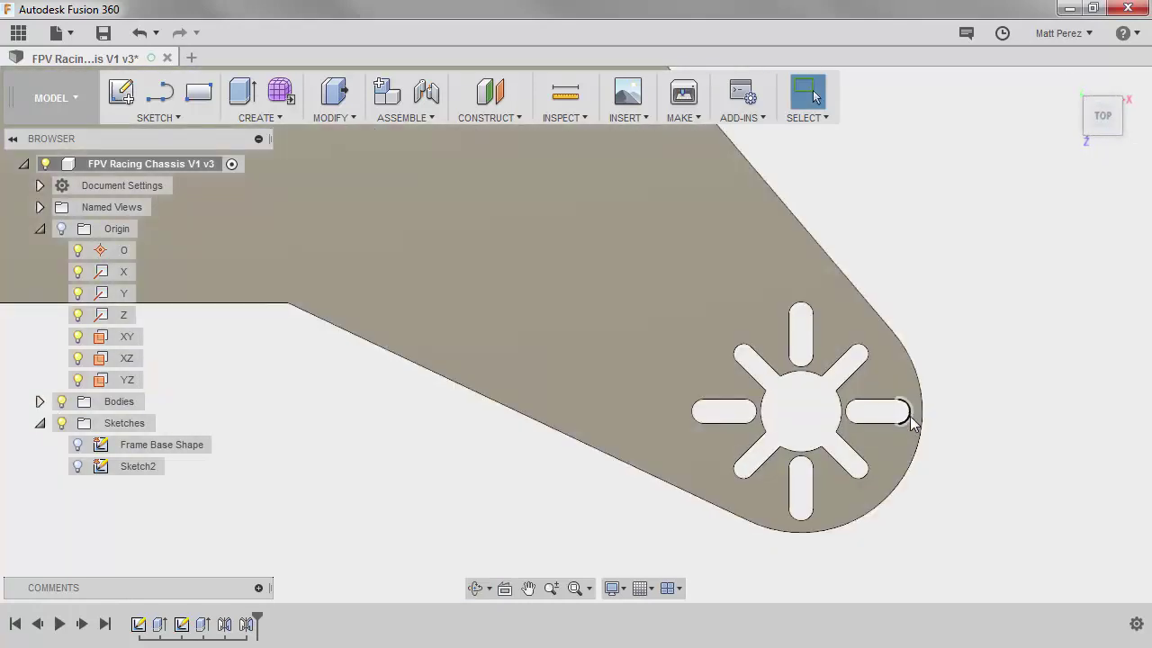
pyautogui.scroll(3, 908, 423)
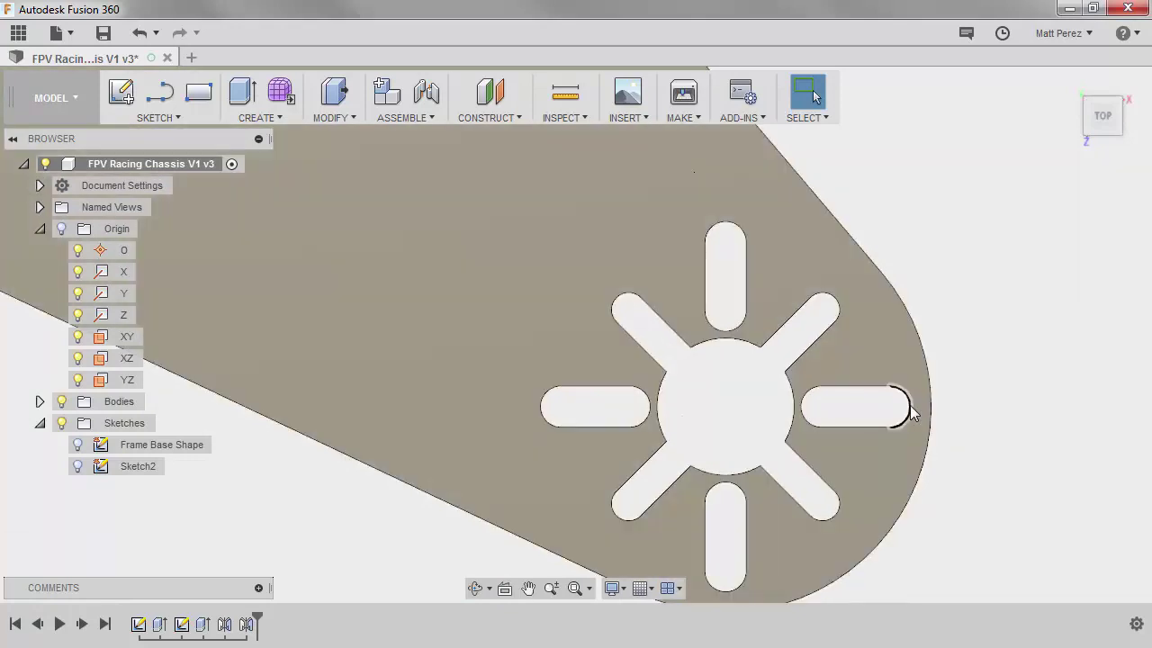
pyautogui.scroll(-5, 909, 413)
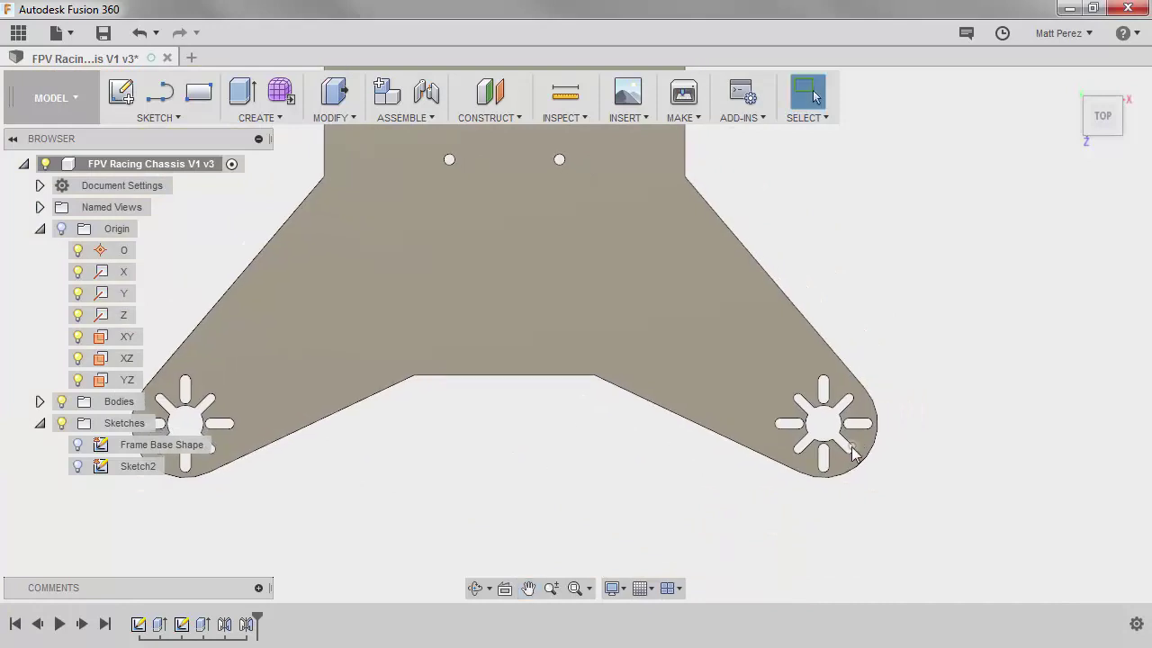
pyautogui.rightClick(137, 446)
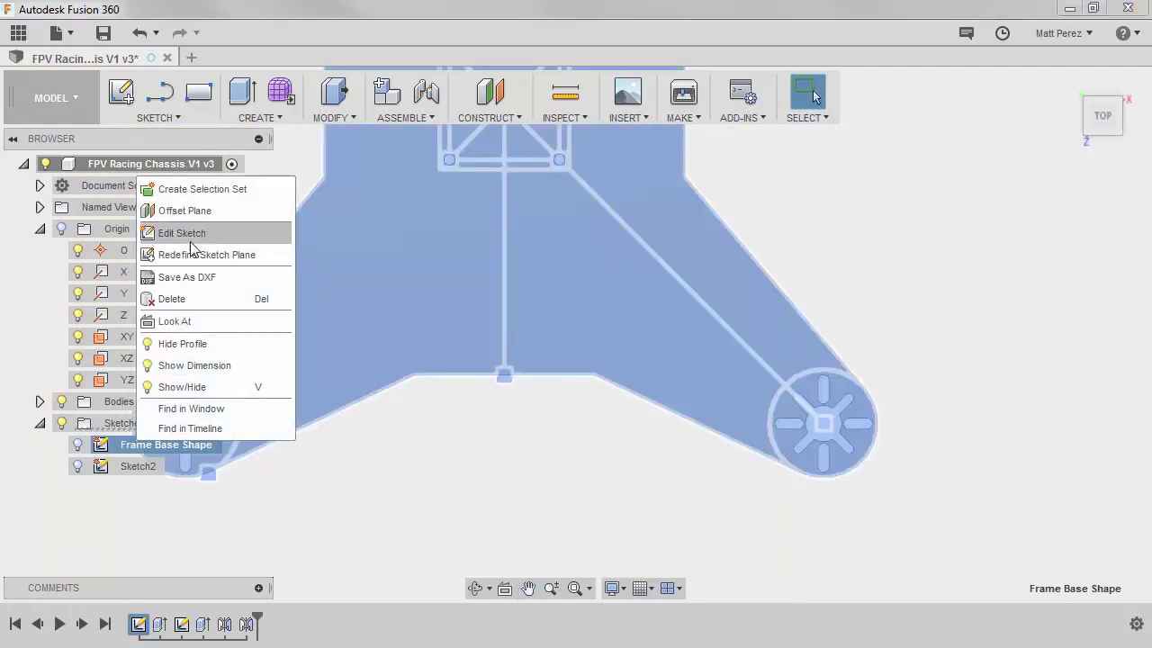
pyautogui.click(190, 233)
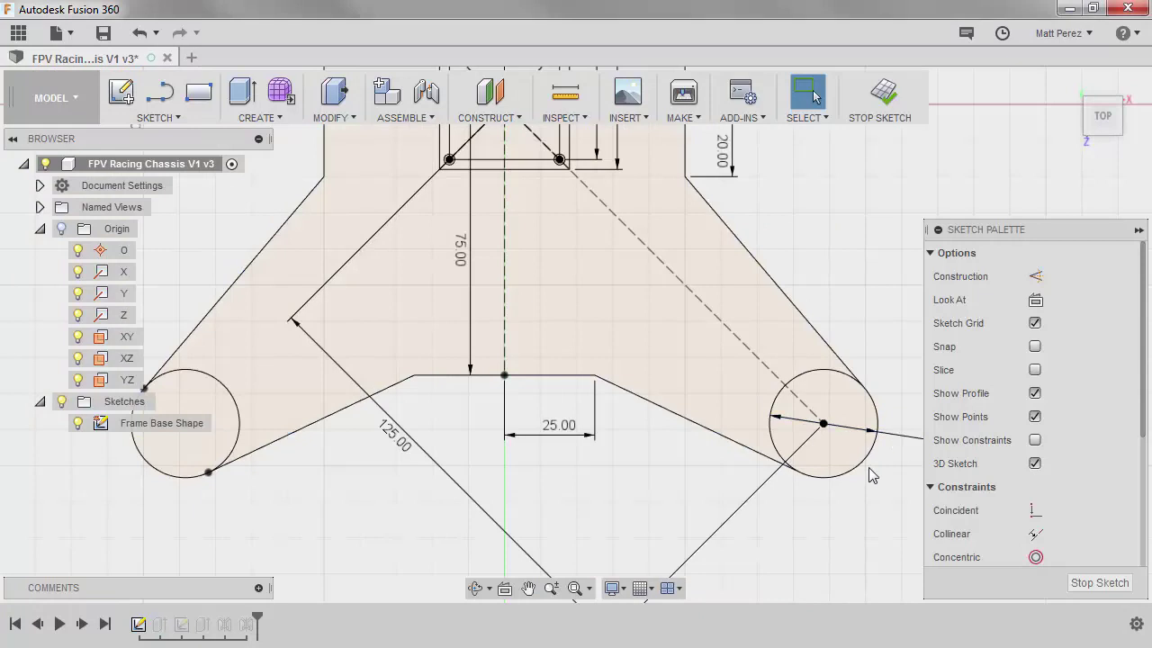
pyautogui.moveTo(970, 443); pyautogui.dragTo(859, 423, button='middle')
pyautogui.doubleClick(859, 421)
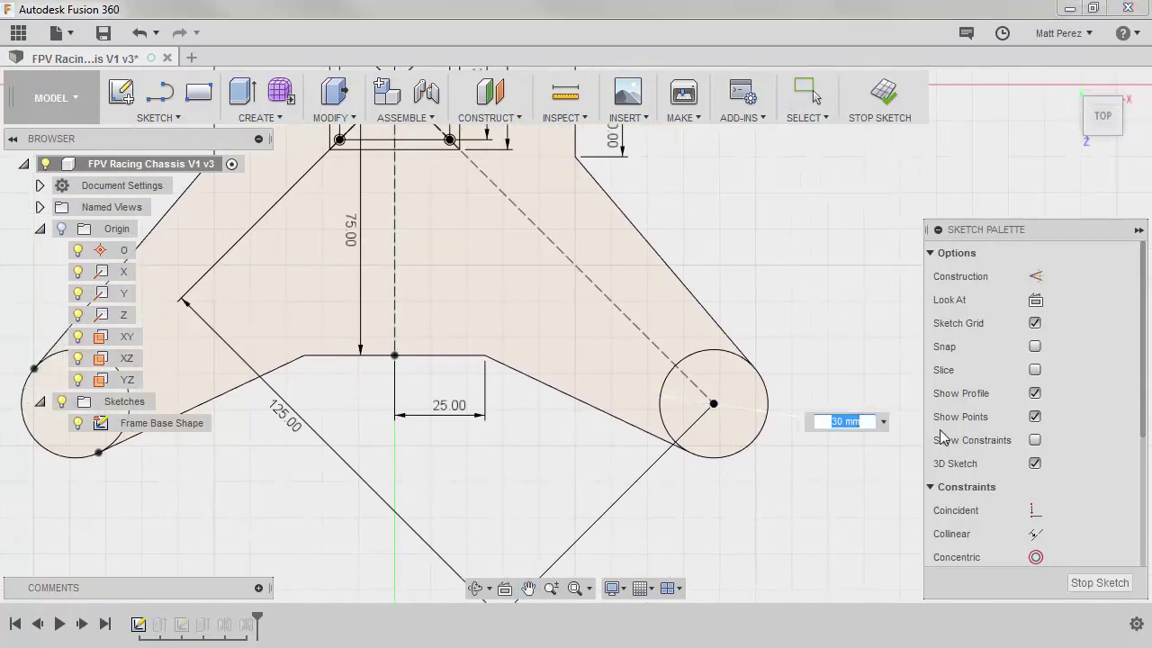
pyautogui.write('31')
pyautogui.press('Return')
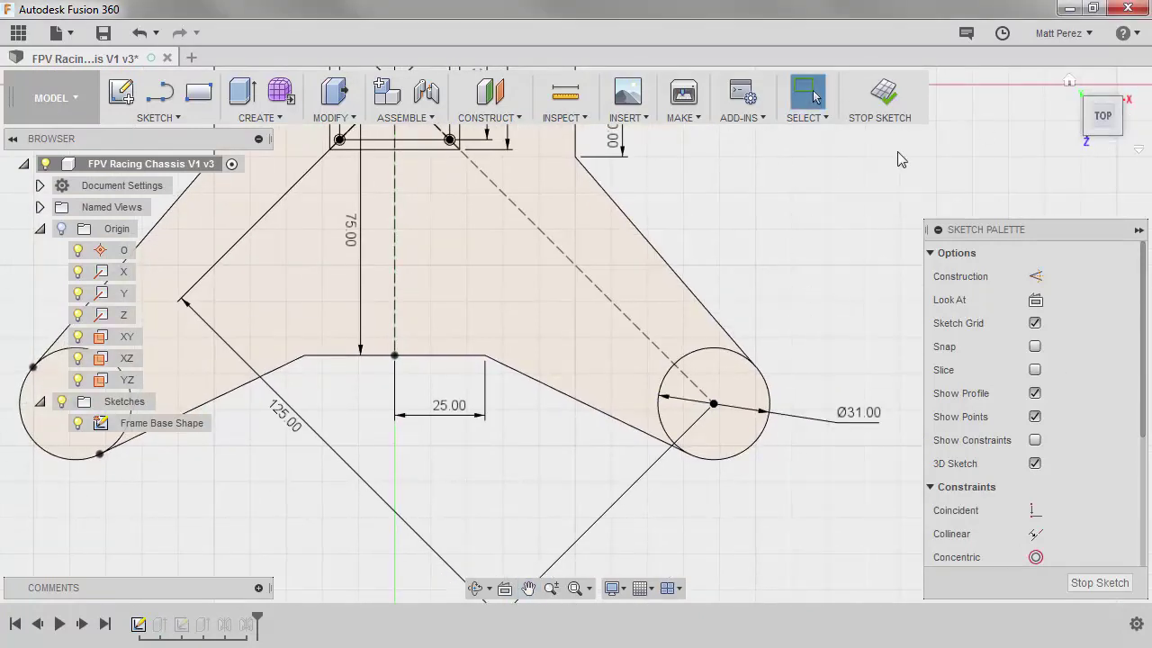
pyautogui.scroll(-3, 828, 404)
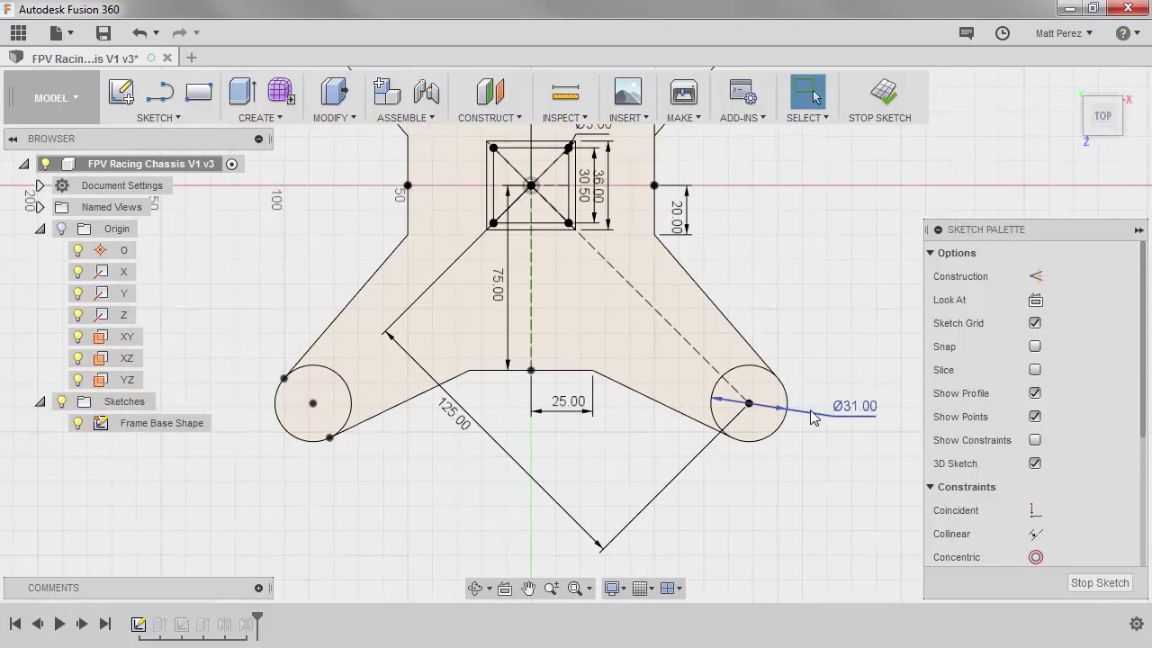
pyautogui.click(880, 92)
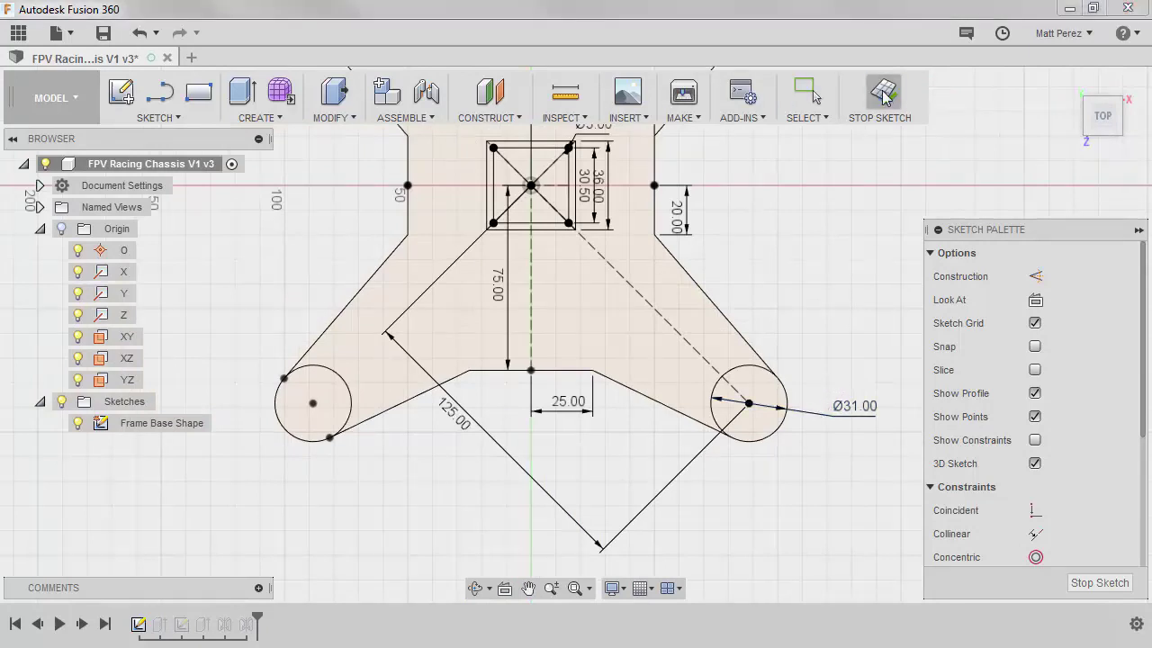
pyautogui.scroll(5, 822, 364)
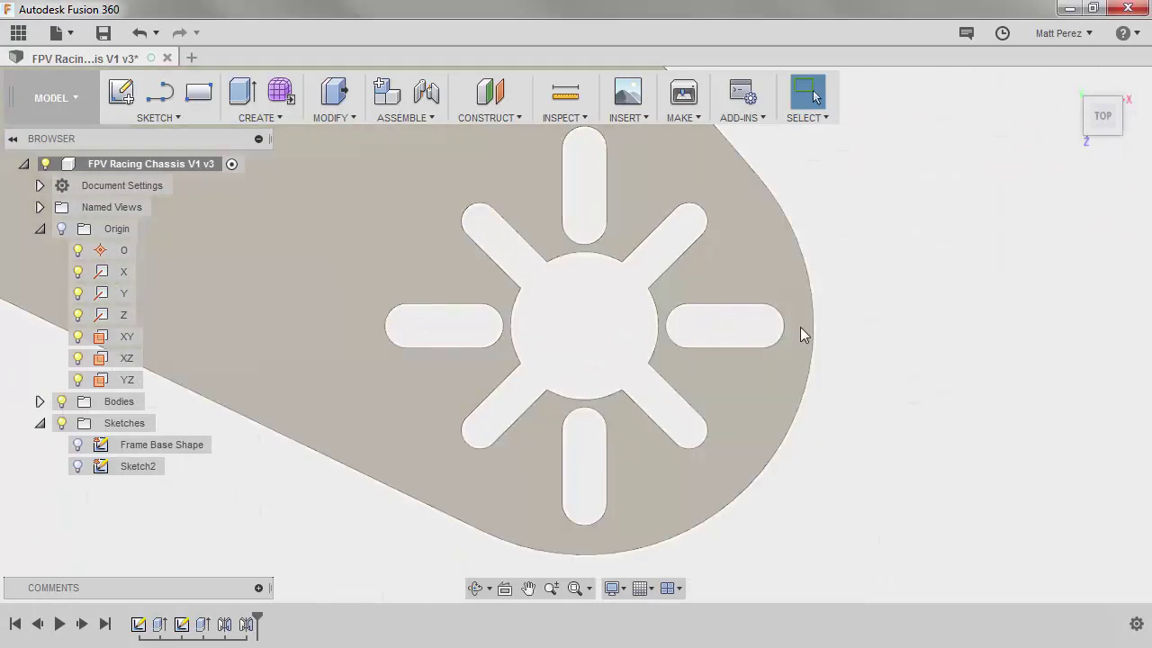
# Step: Rename Sketch2 to 'Motor Mount' in the browser
pyautogui.doubleClick(144, 467)
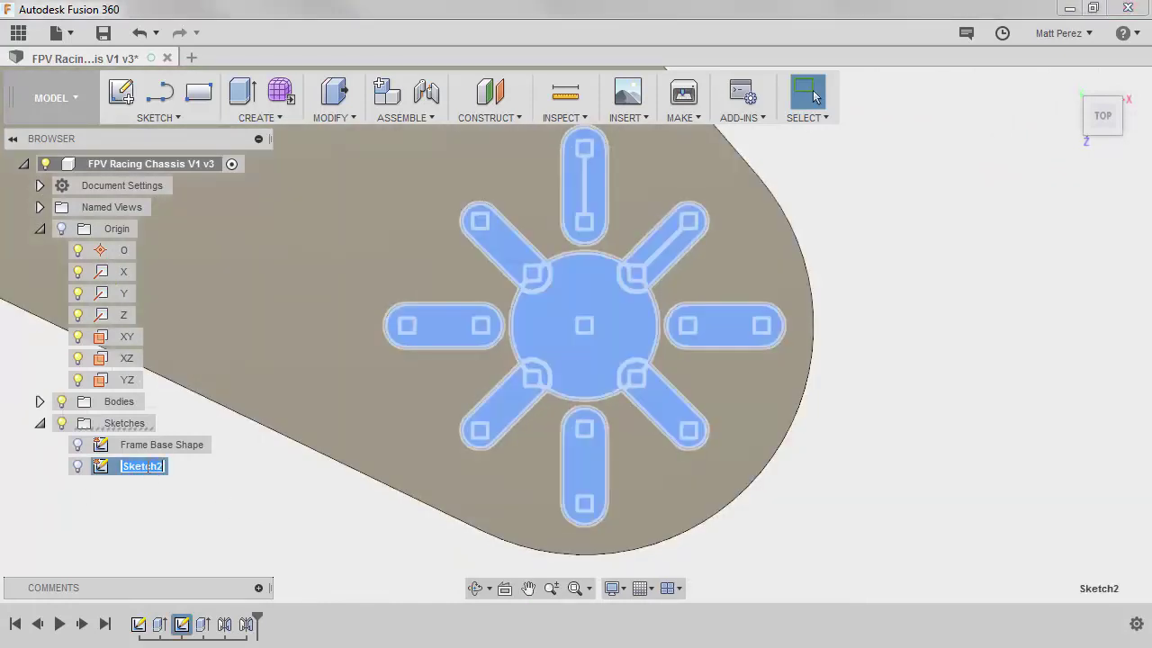
pyautogui.write('Motor')
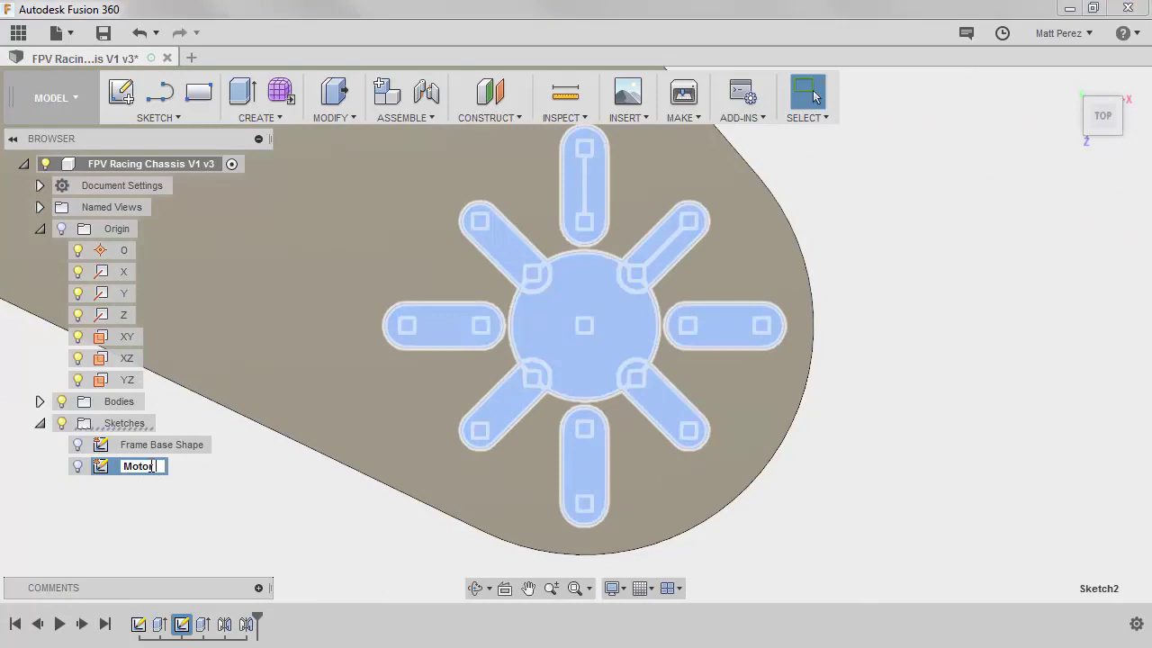
pyautogui.write(' Mount')
pyautogui.press('Return')
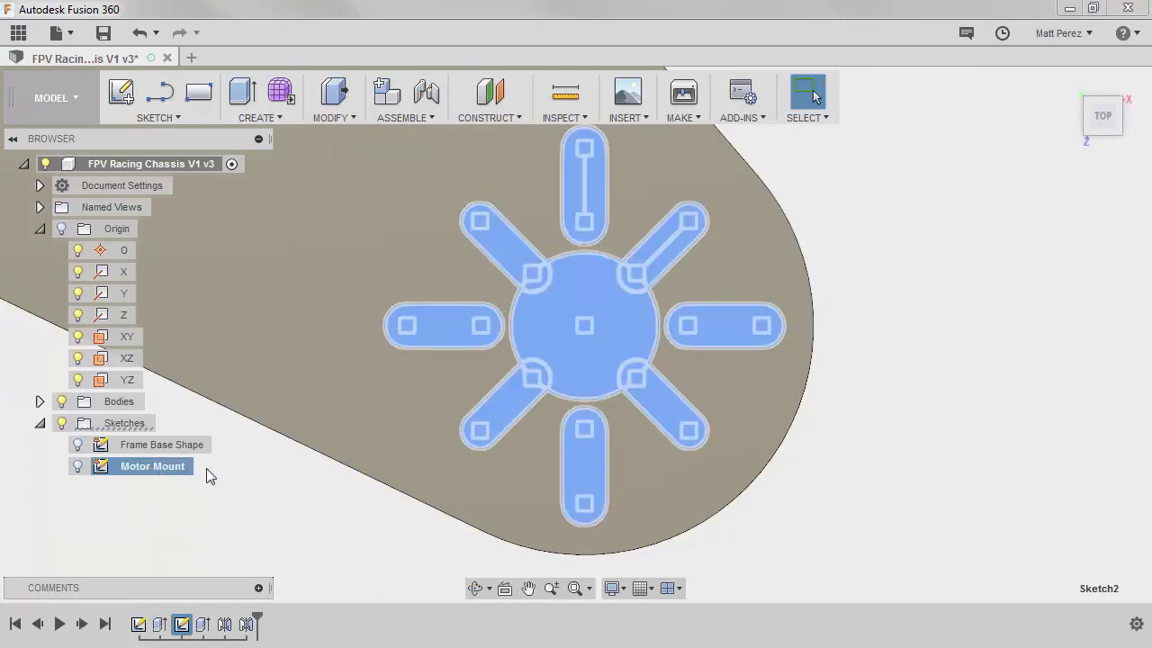
# Step: Rename the Extrude1 feature to 'Chassis Base' in the timeline
pyautogui.click(205, 625)
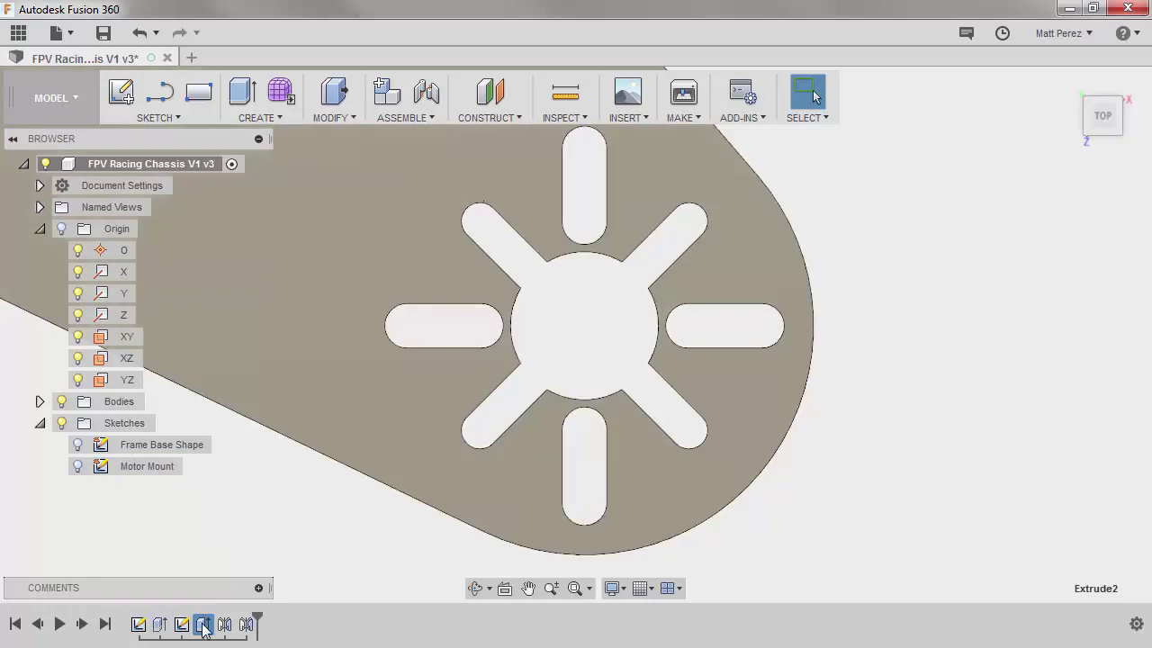
pyautogui.click(161, 626)
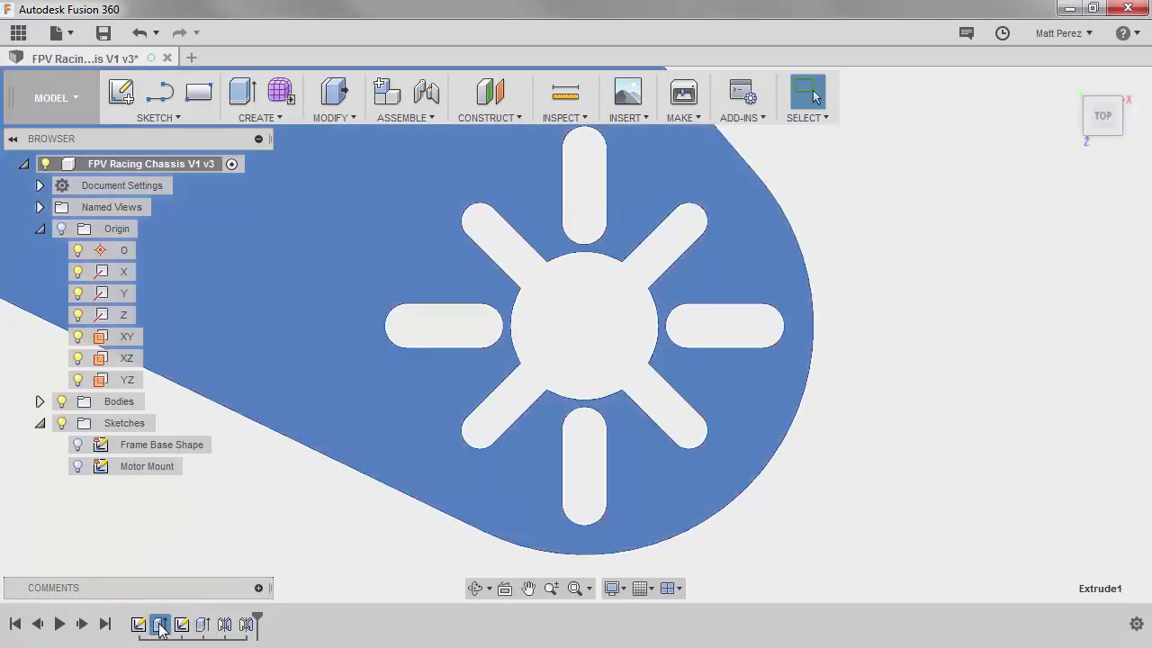
pyautogui.rightClick(162, 627)
pyautogui.click(220, 485)
pyautogui.write('Chassis Base')
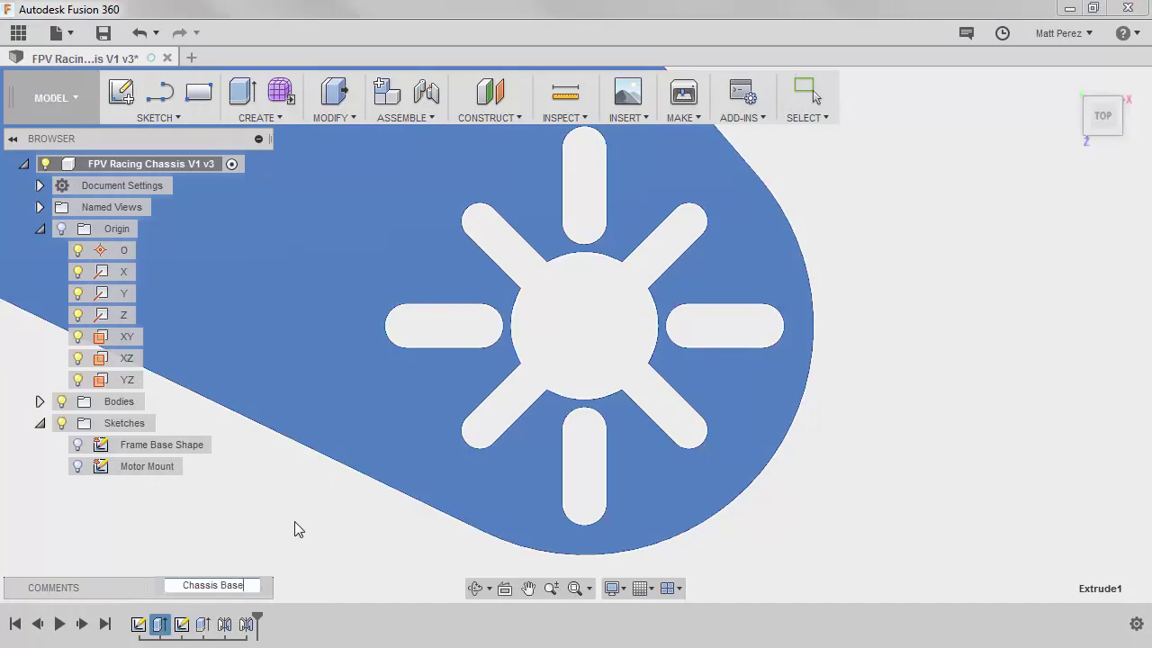
pyautogui.press('Return')
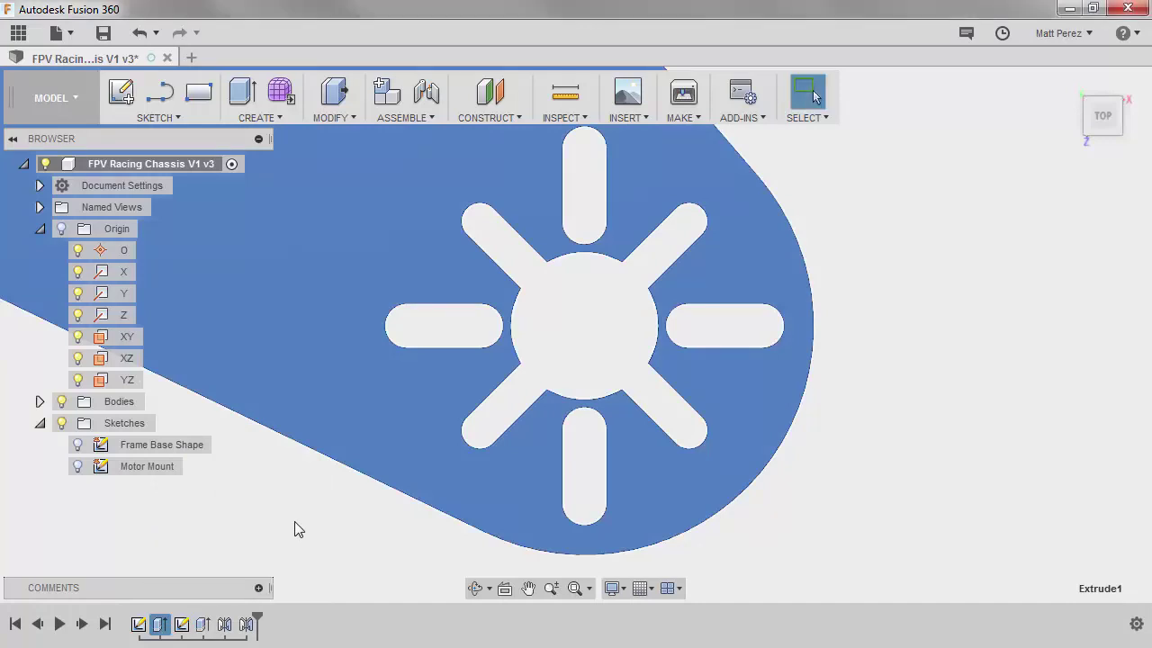
# Step: Rename the Extrude2 feature to 'Motor Mount' in the timeline
pyautogui.rightClick(203, 624)
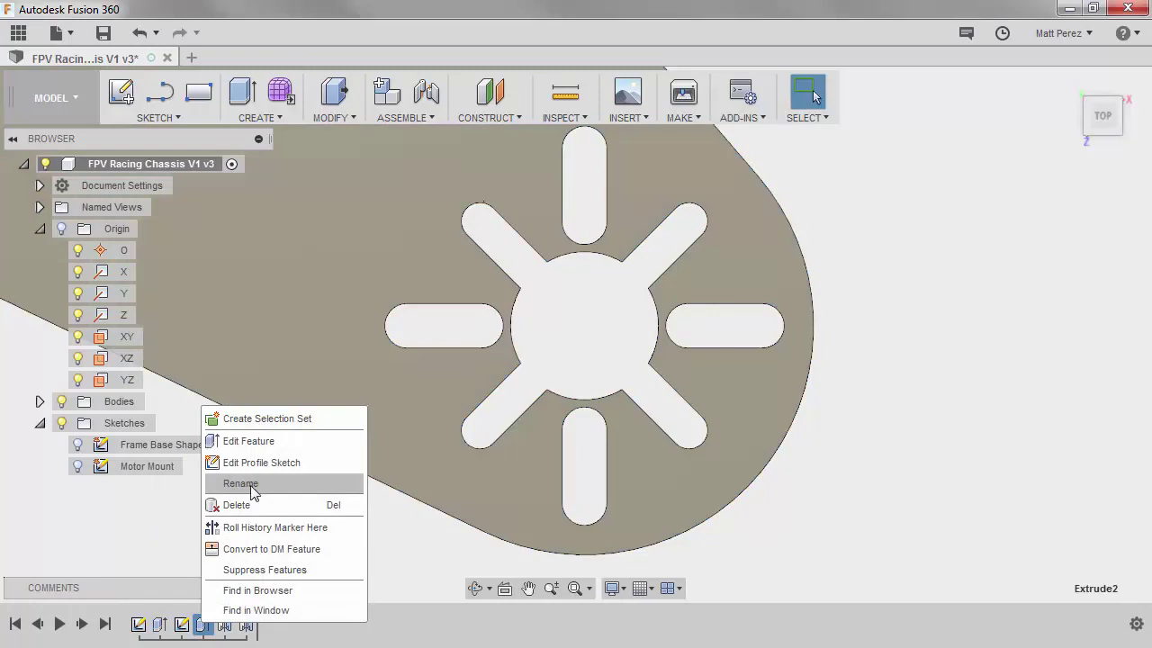
pyautogui.click(253, 487)
pyautogui.write('Motor')
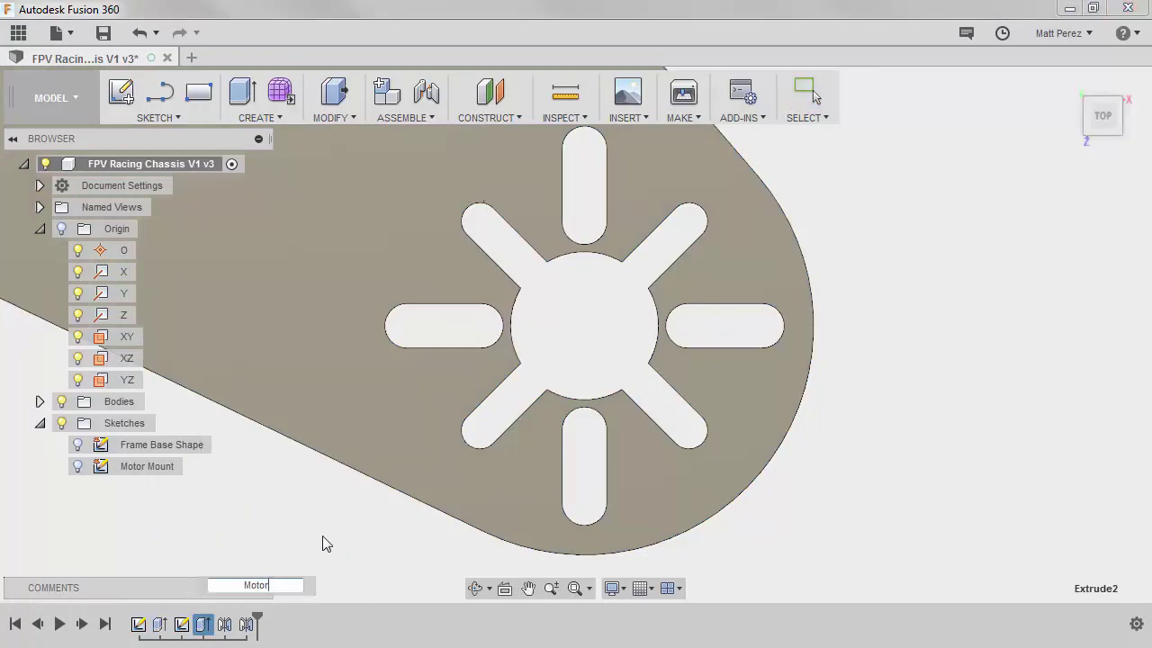
pyautogui.write(' Mount')
pyautogui.press('Return')
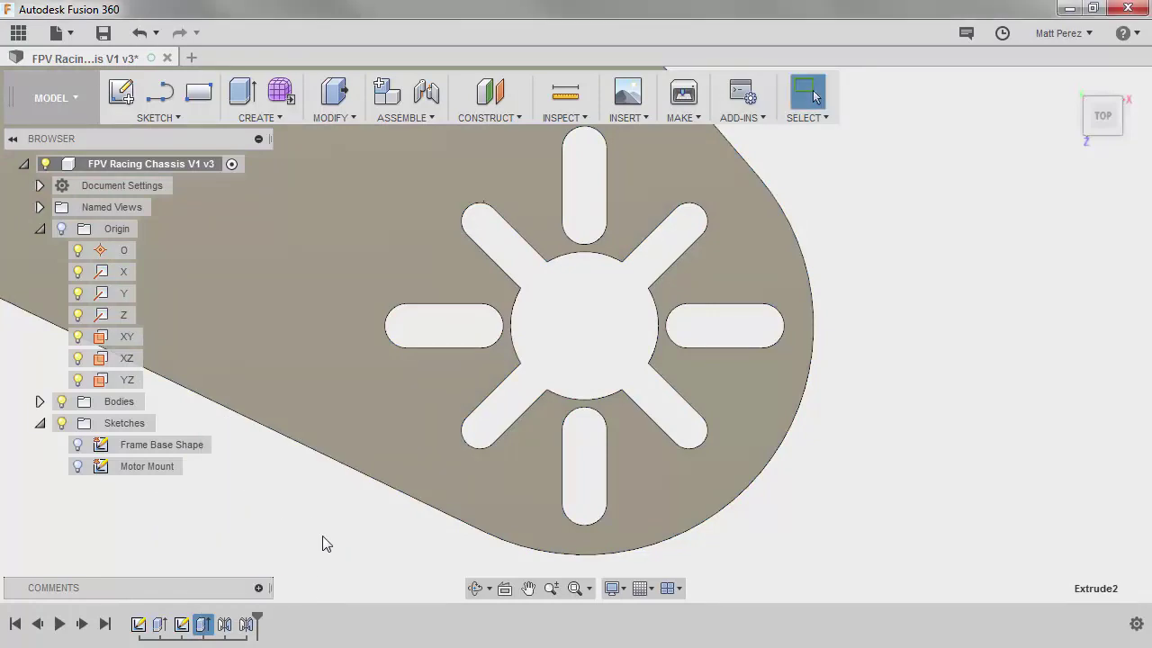
# Step: Group the timeline features from the Motor Mount sketch through Mirror2, then start renaming the group
pyautogui.click(247, 624)
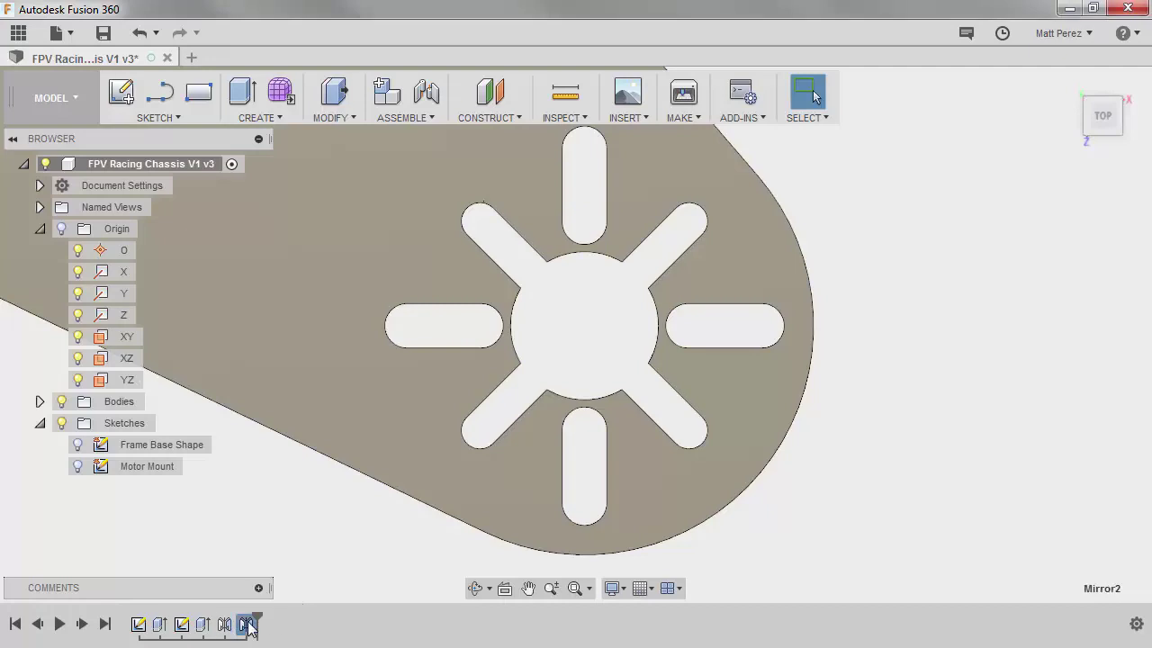
pyautogui.keyDown('shift'); pyautogui.click(200, 625); pyautogui.keyUp('shift')
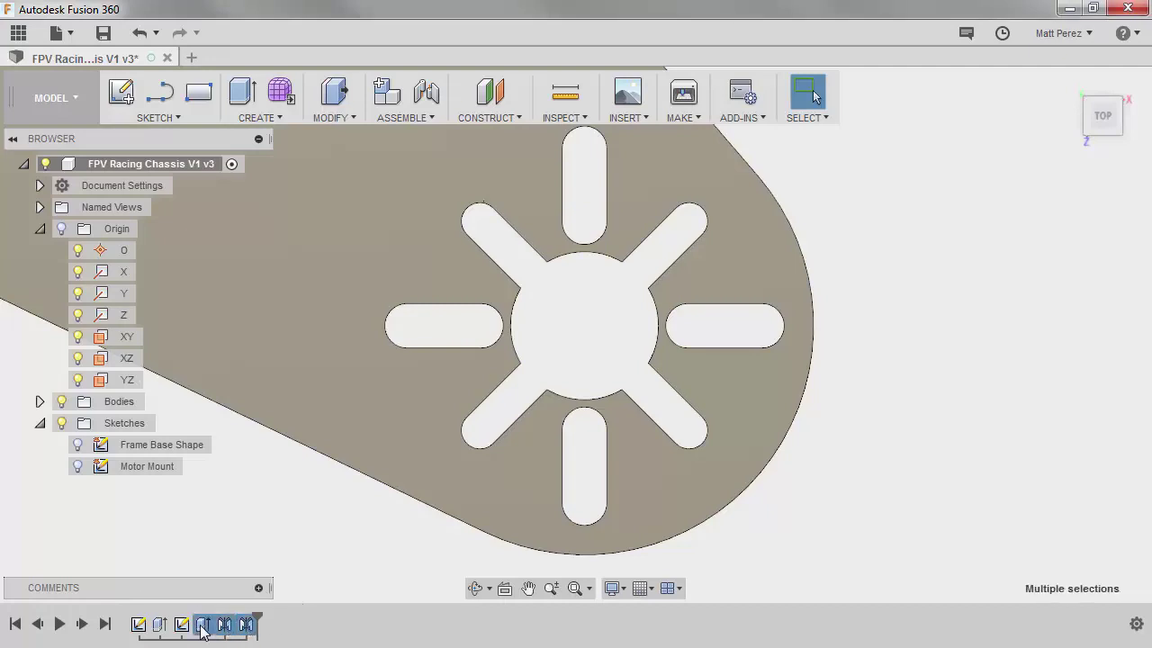
pyautogui.rightClick(200, 627)
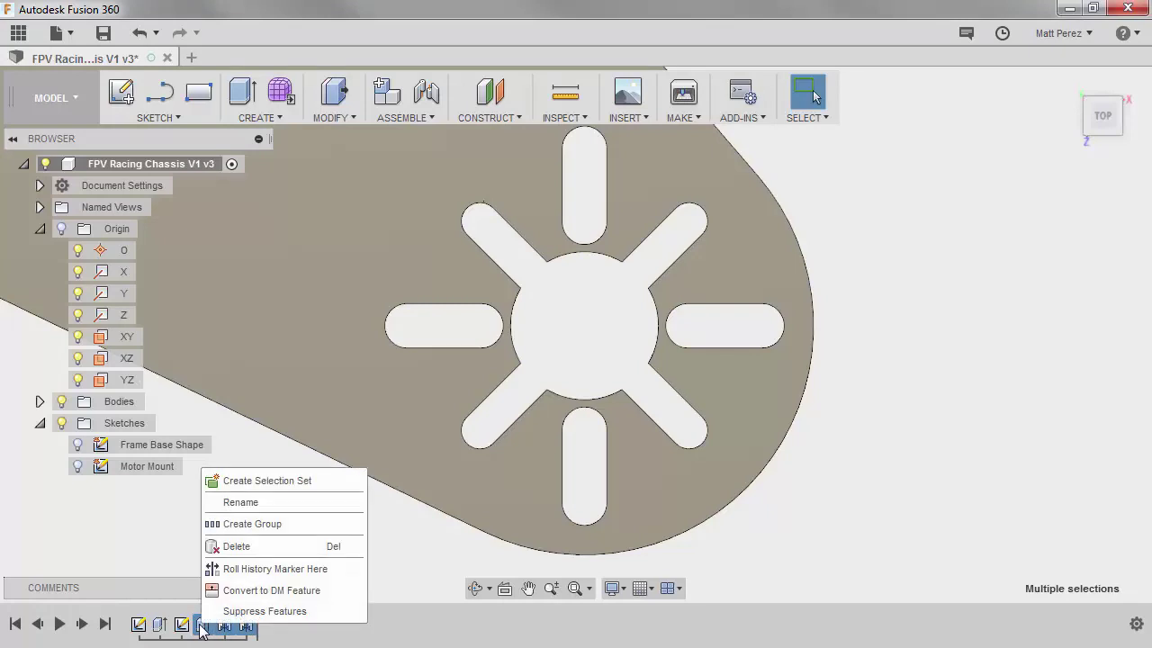
pyautogui.press('Escape')
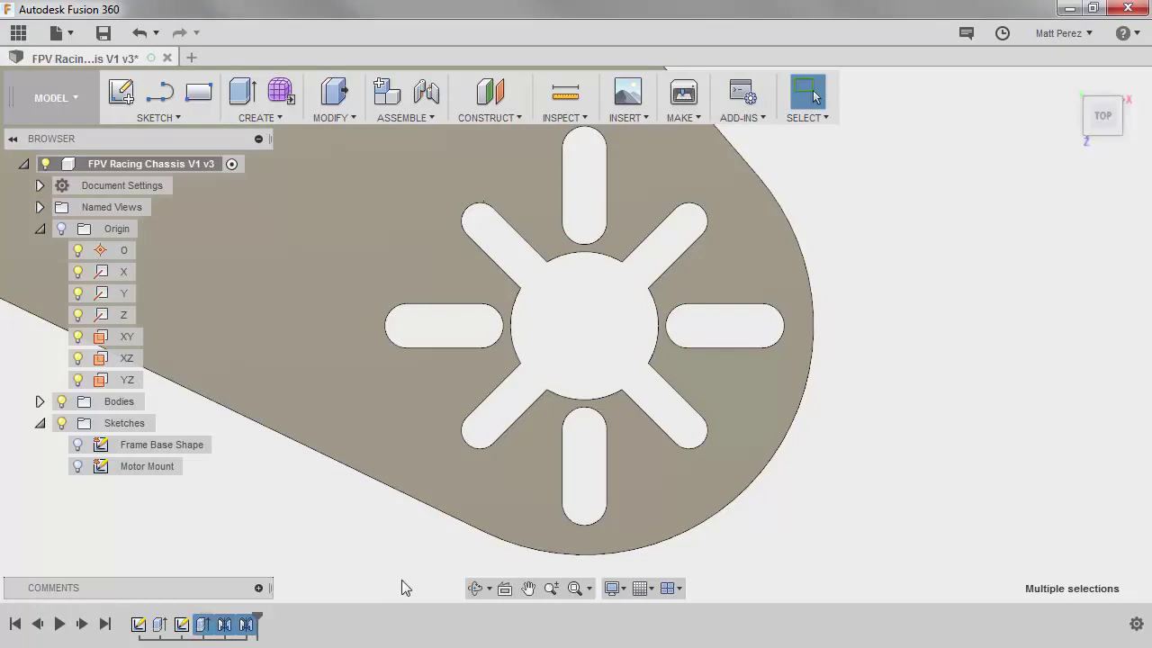
pyautogui.rightClick(188, 628)
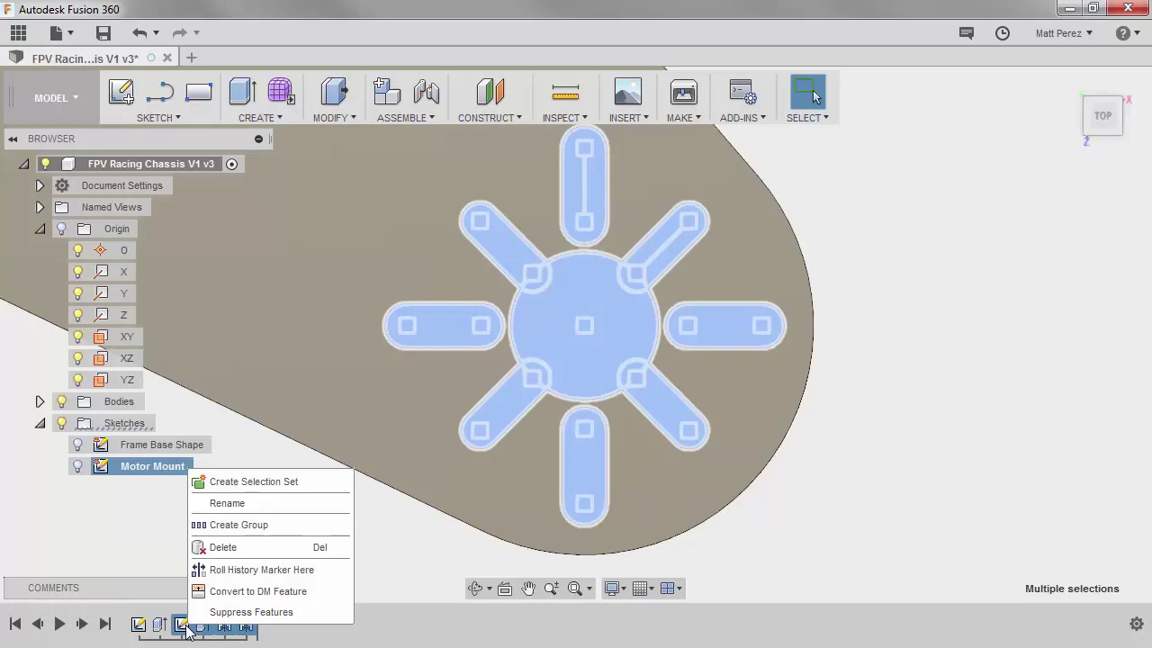
pyautogui.click(239, 525)
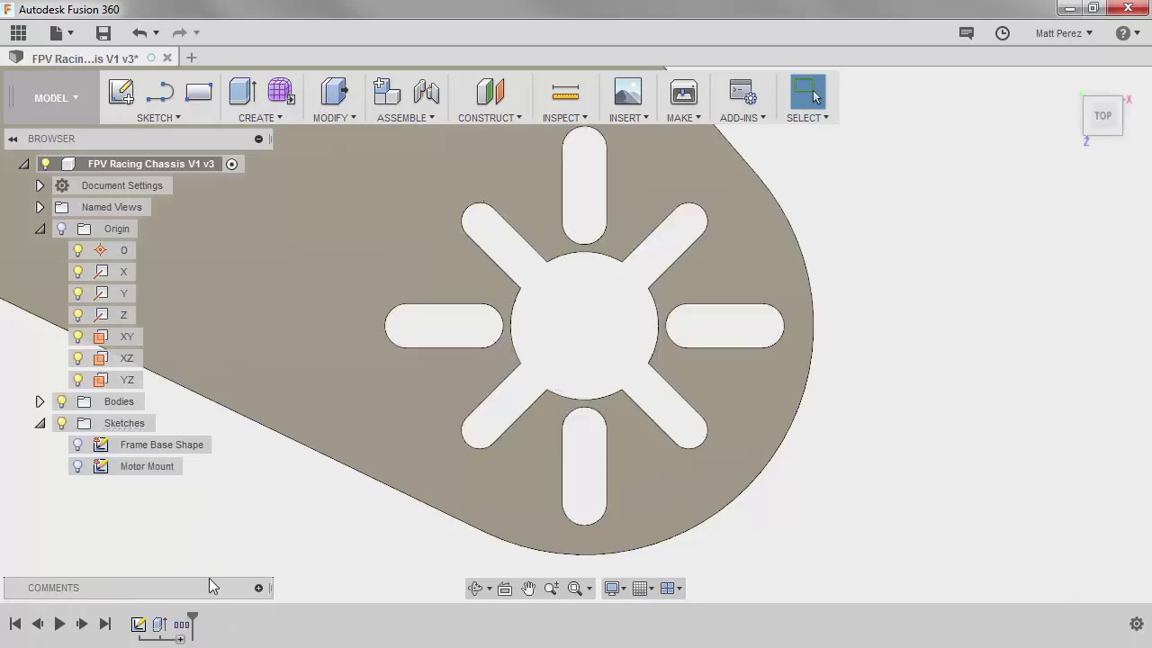
pyautogui.rightClick(183, 627)
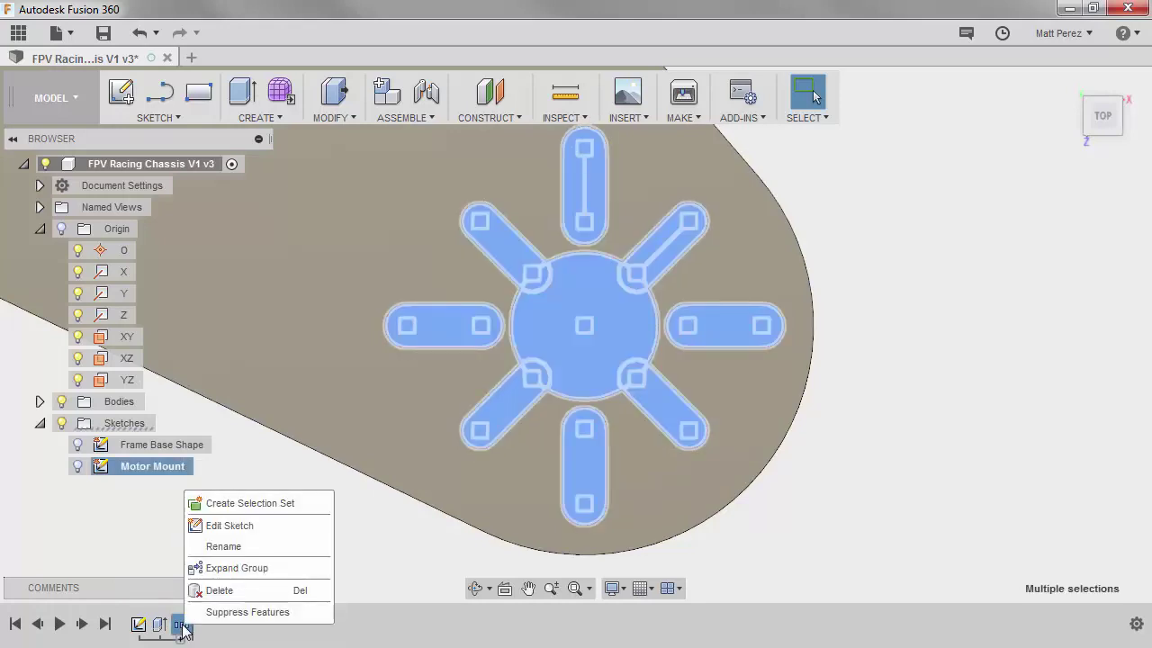
pyautogui.click(223, 546)
# Step: Name the feature group 'Motor Mount' and clear the current selection
pyautogui.write('Motor Mount')
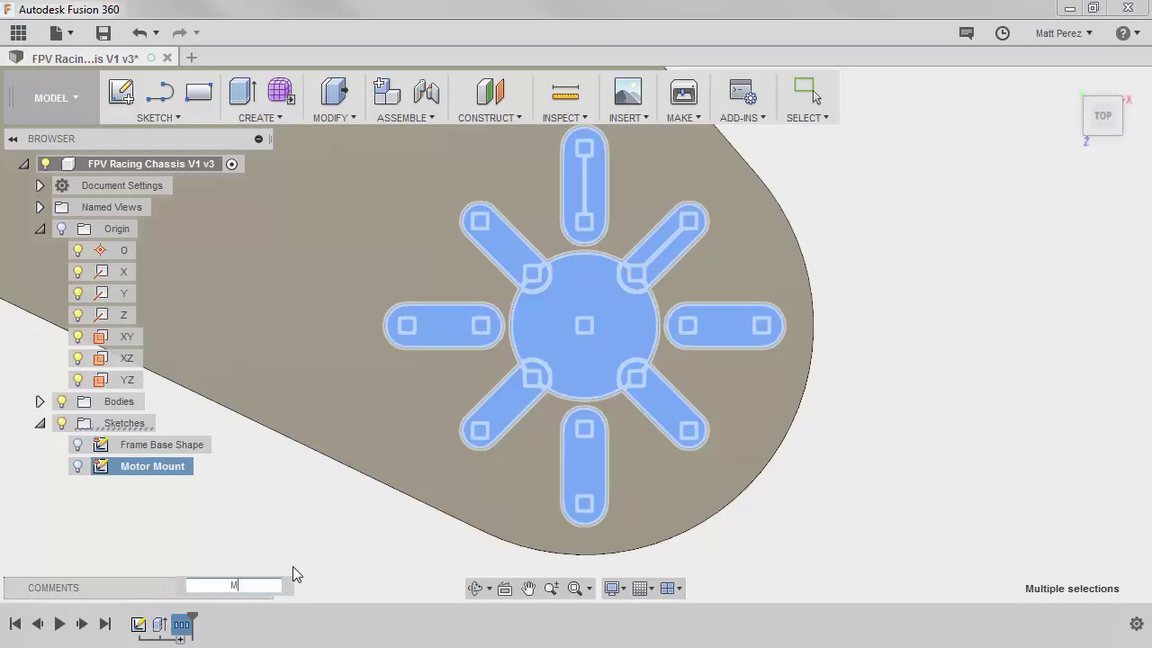
pyautogui.press('Return')
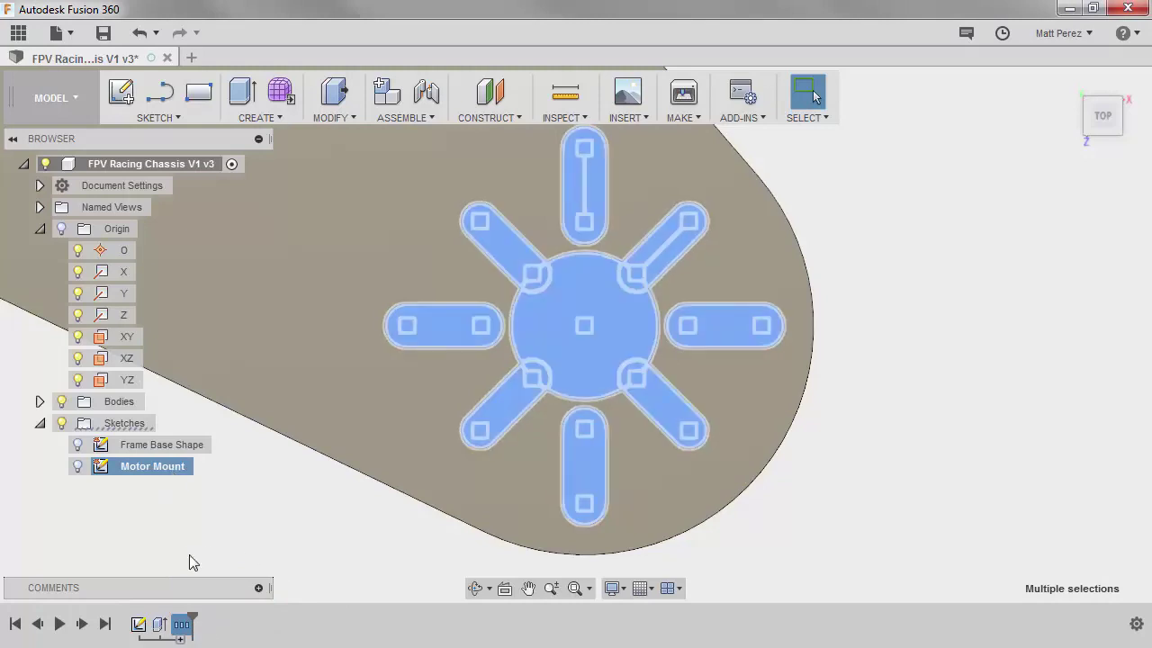
pyautogui.moveTo(187, 631)
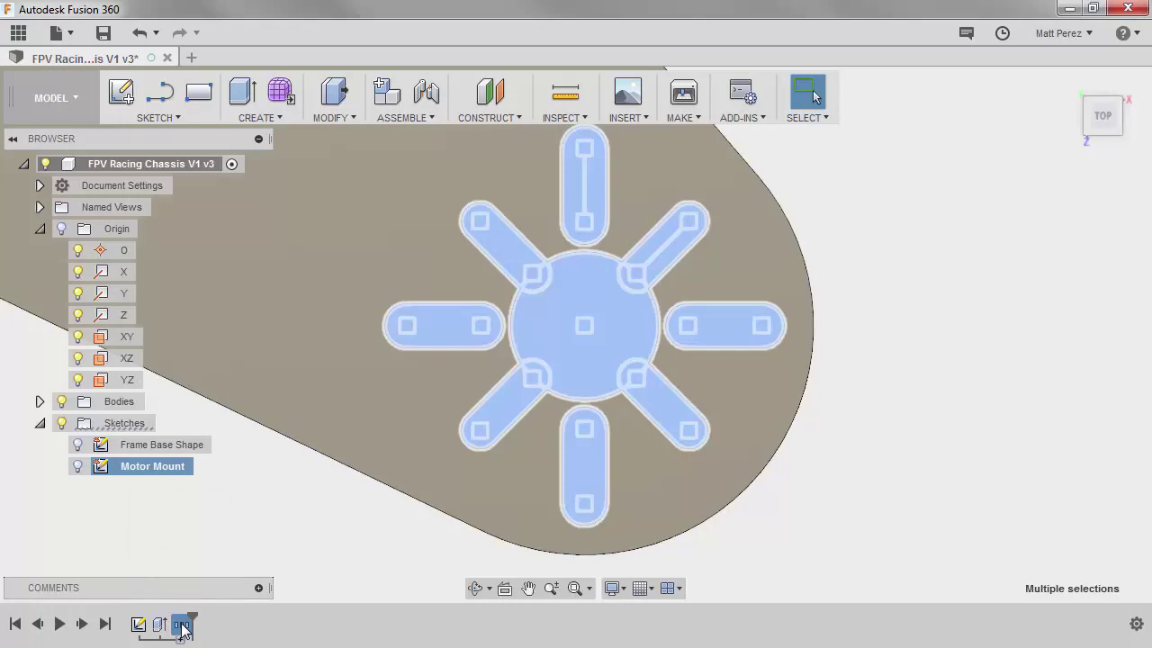
pyautogui.click(252, 556)
# Step: Fit the whole four-arm X-frame plate in view and save the design as a new version
pyautogui.scroll(-1, 567, 554)
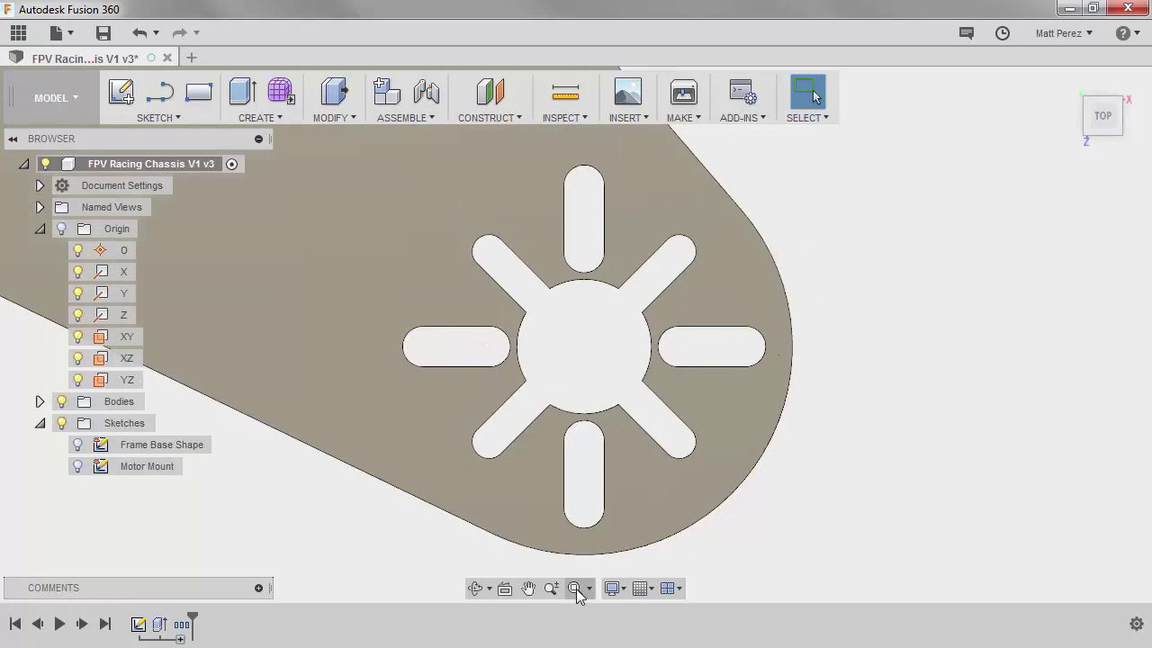
pyautogui.click(576, 588)
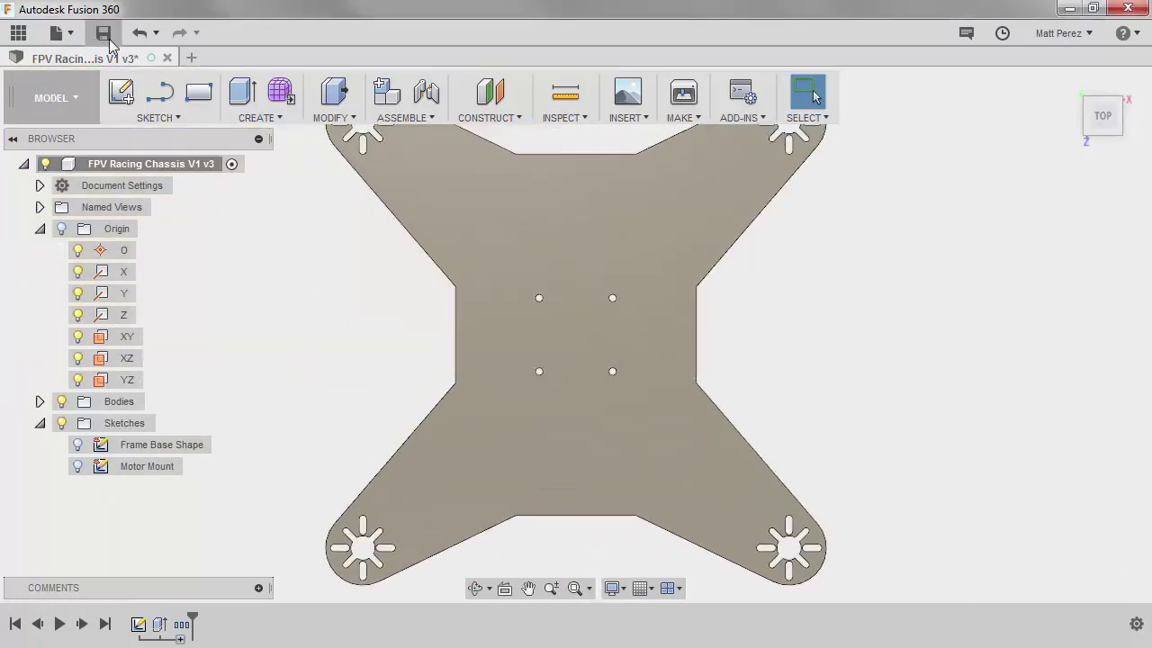
pyautogui.click(106, 36)
pyautogui.click(612, 351)
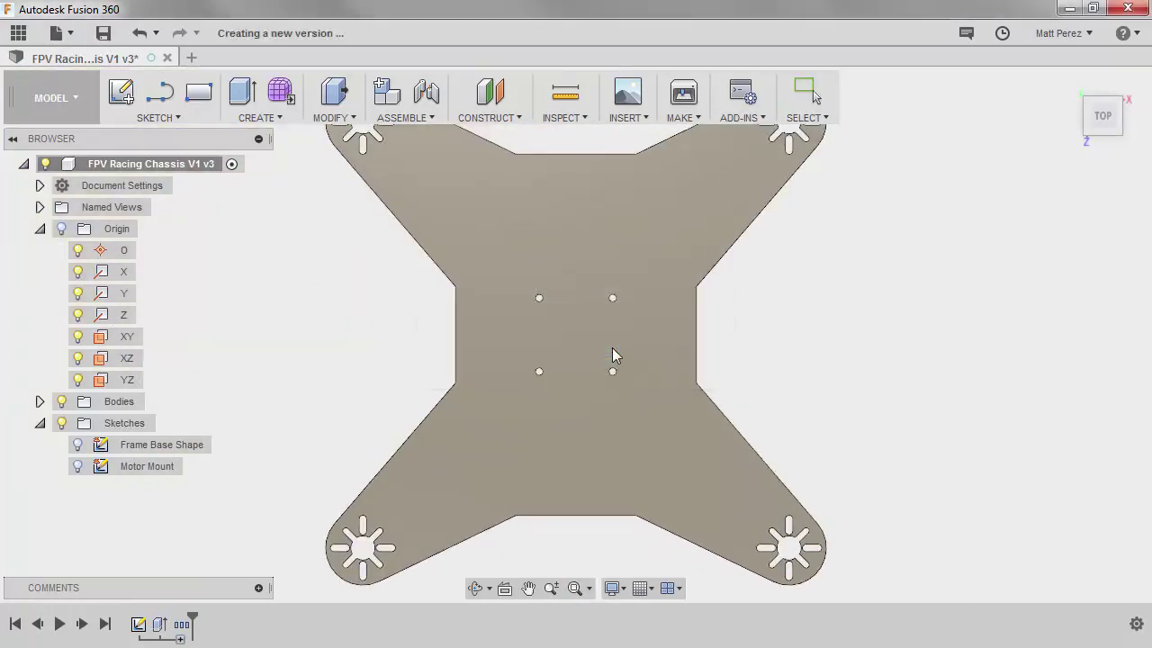